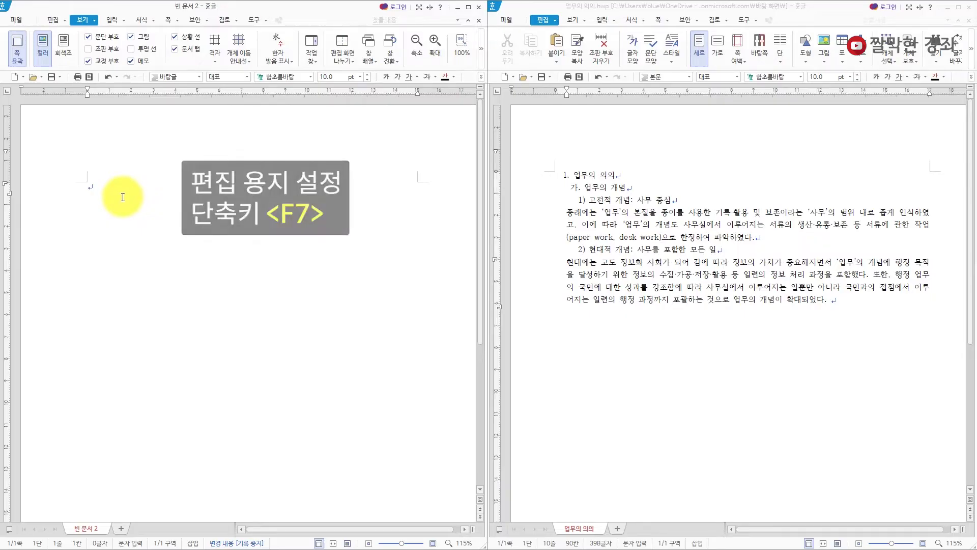
- Apply the 보고서 paper type to the whole document's page setup and start the first line with outline numbering
key(F7)
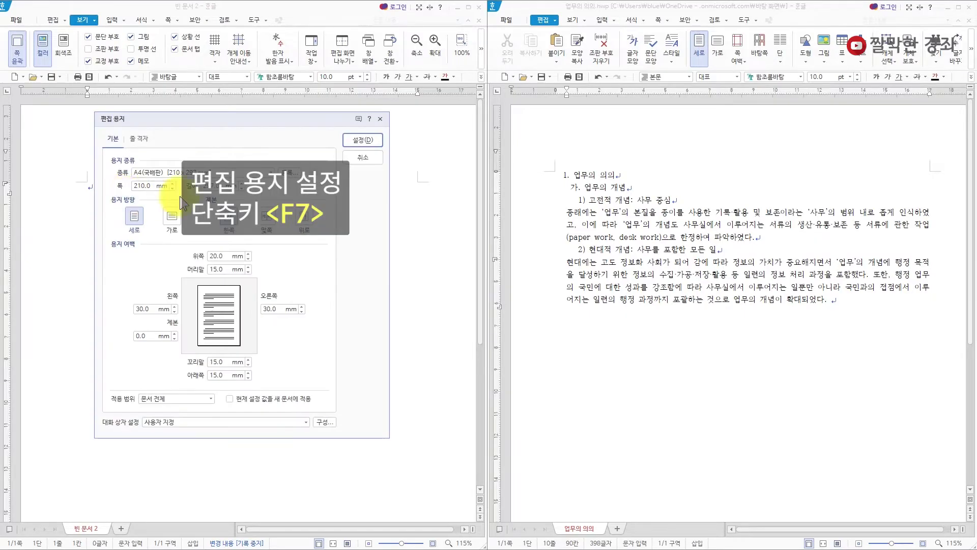
click(270, 172)
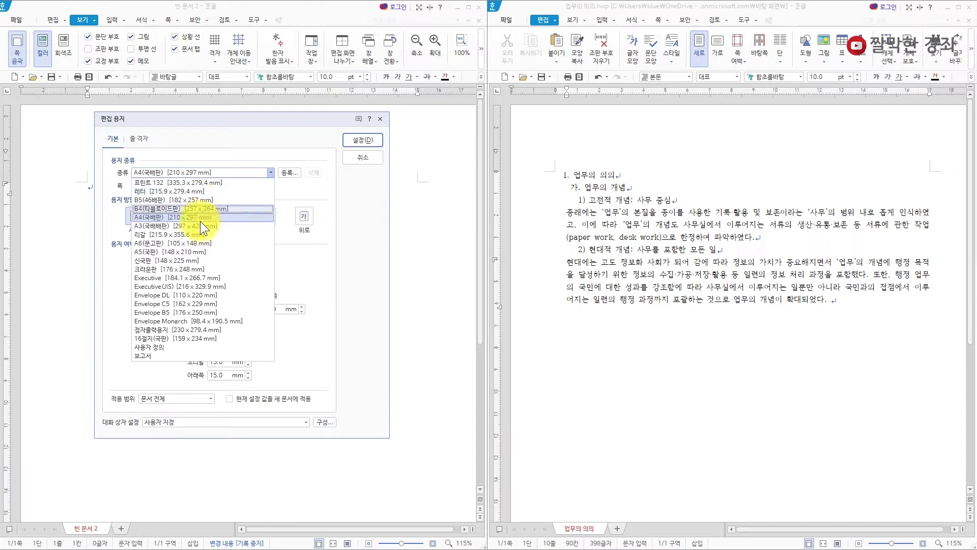
click(148, 356)
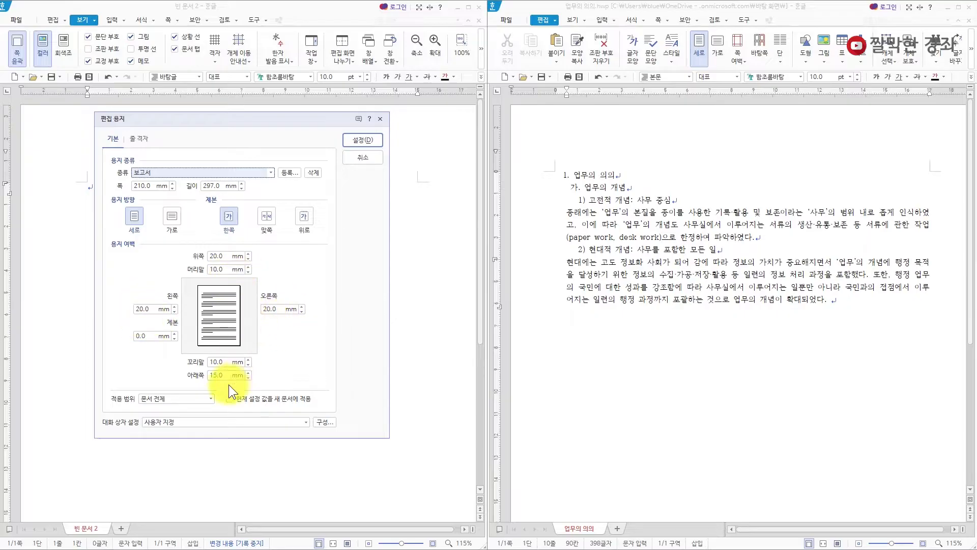
click(362, 141)
key(ctrl+Insert)
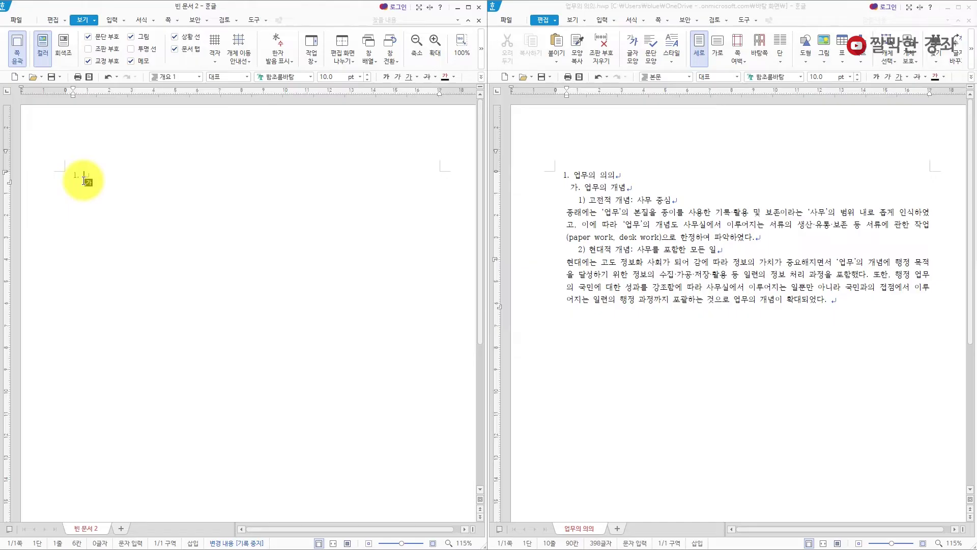
- Check which styles the 1., 가. and 1) headings and the body paragraph use in the reference document 업무의 의의.hwp
click(582, 175)
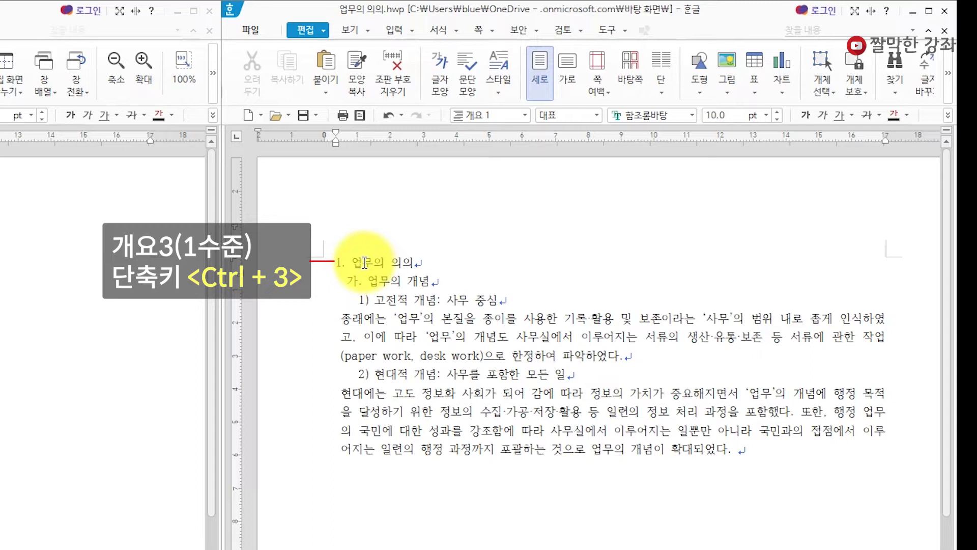
click(374, 283)
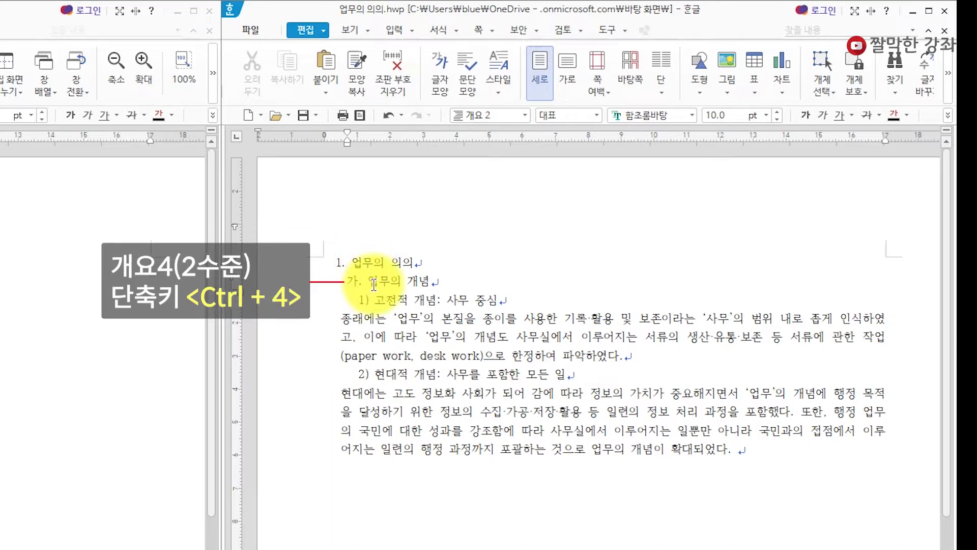
click(387, 305)
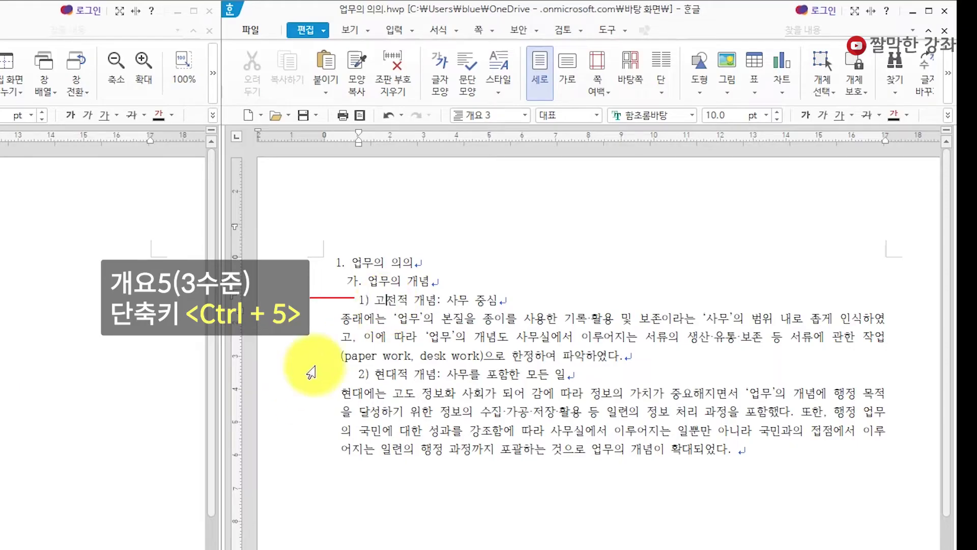
click(359, 321)
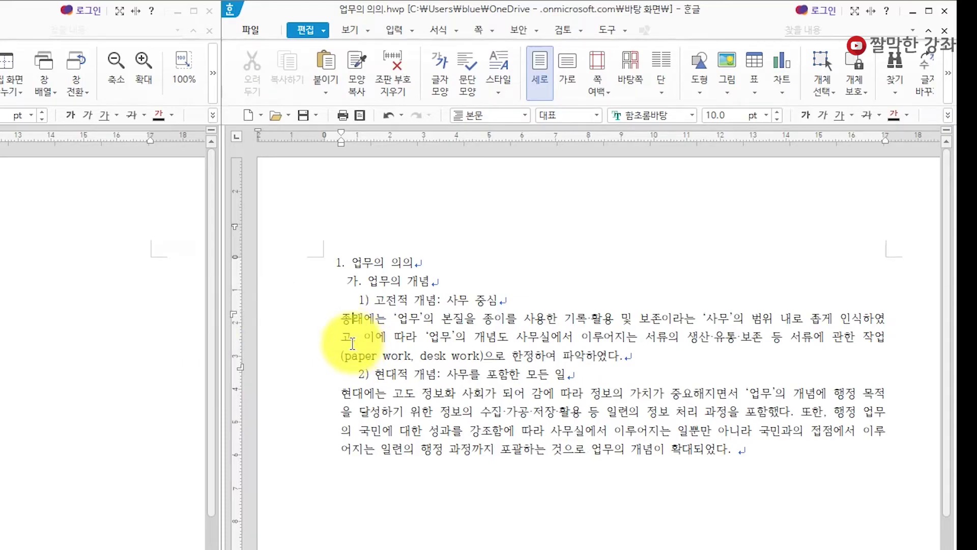
key(Hangul)
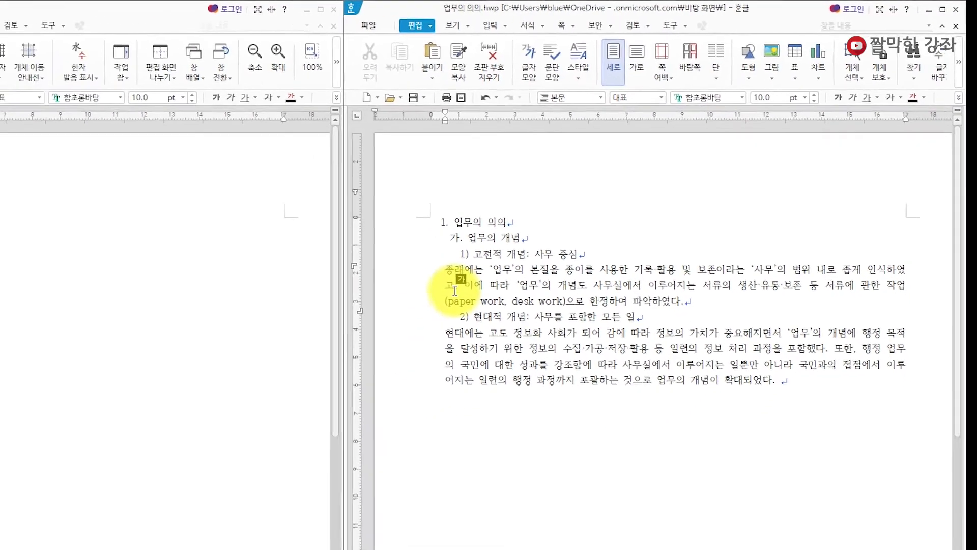
- In the blank document, enter the first-level heading "업무의 의의" and below it the 개요 2 heading "업무의 개념"
click(89, 176)
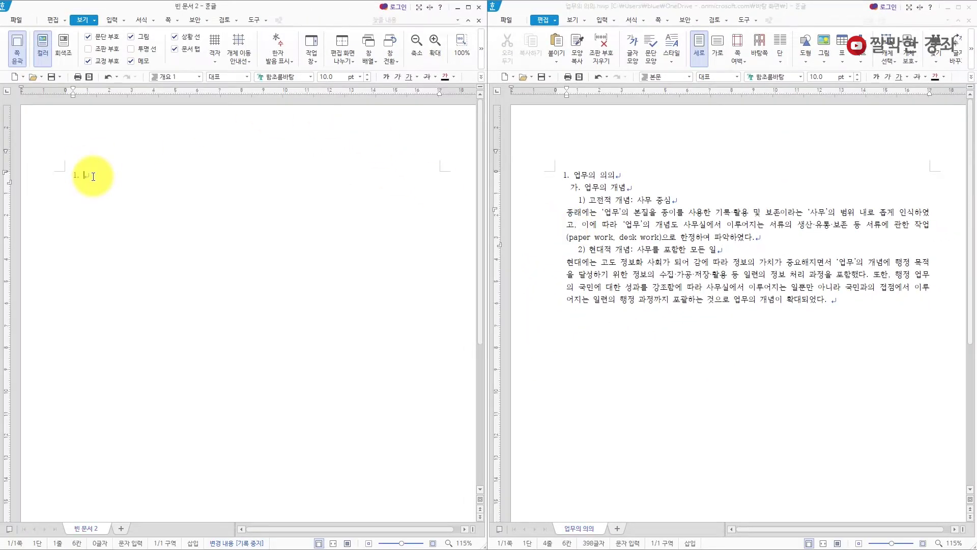
text(업무의 의의)
key(Return)
key(ctrl+4)
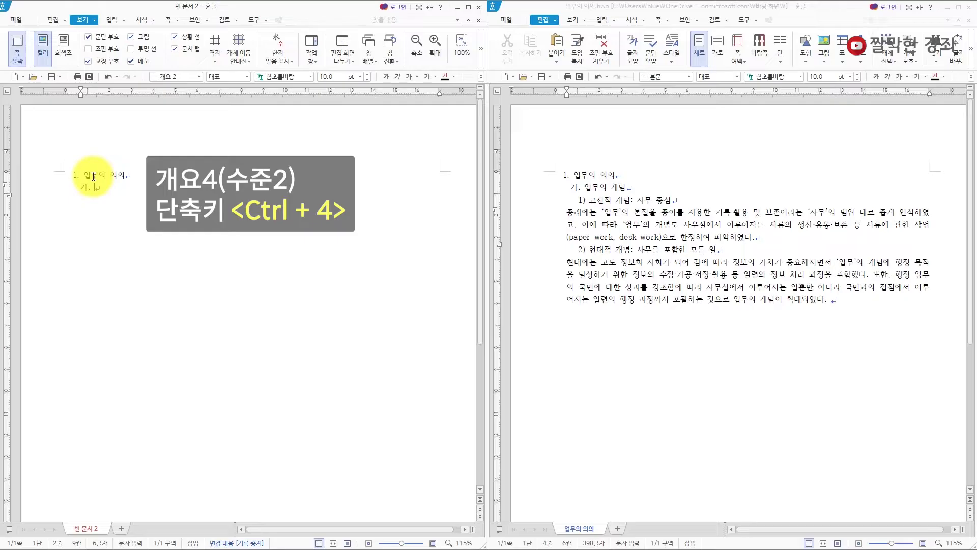
text(업무의 개)
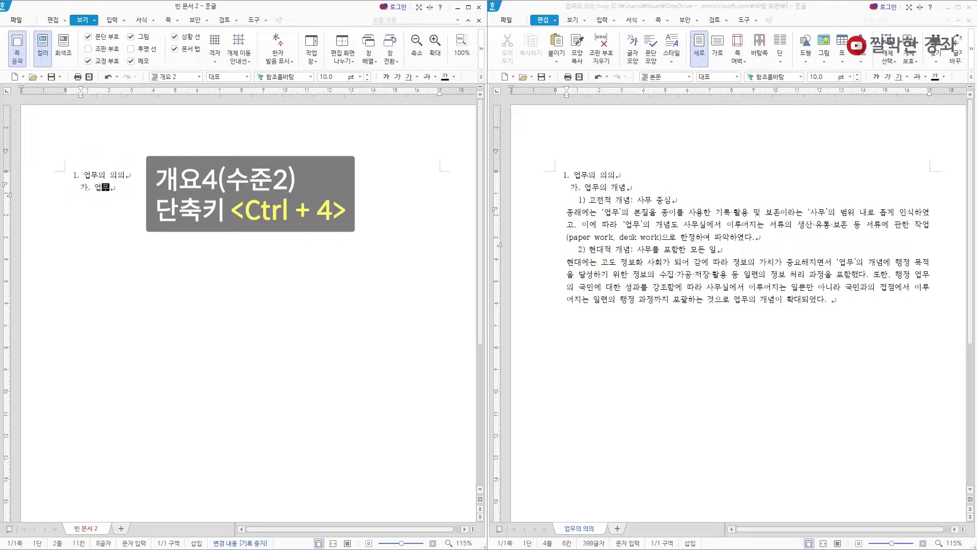
text(념)
key(Return)
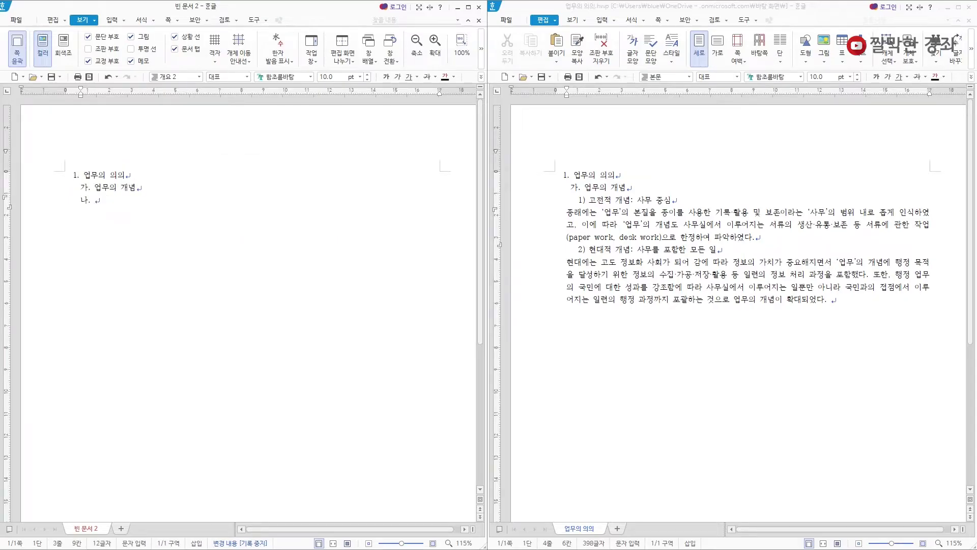
- Add the 개요 3 heading "고전적 개념: 사무 중심" and insert a fixed-width space before its colon
key(ctrl+5)
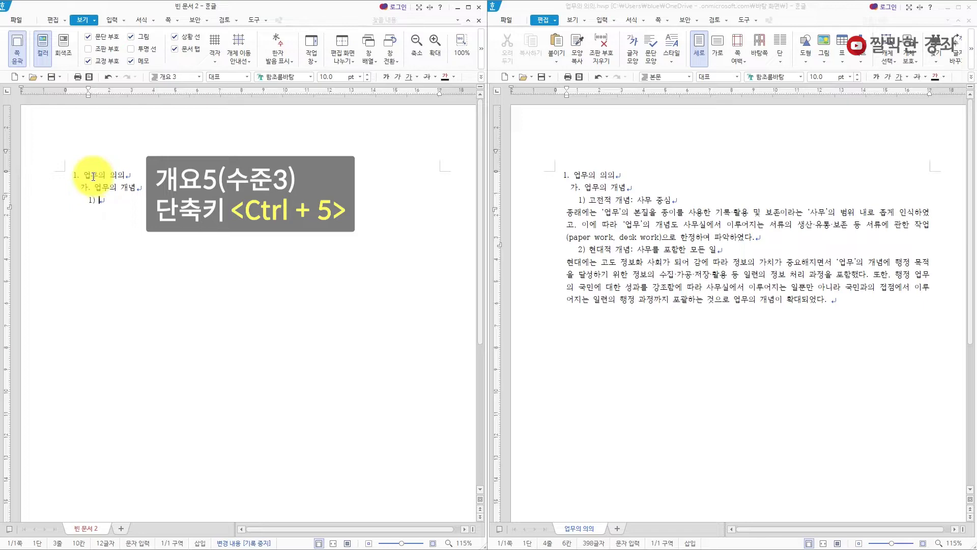
text(고전적 개념: 사무 중심)
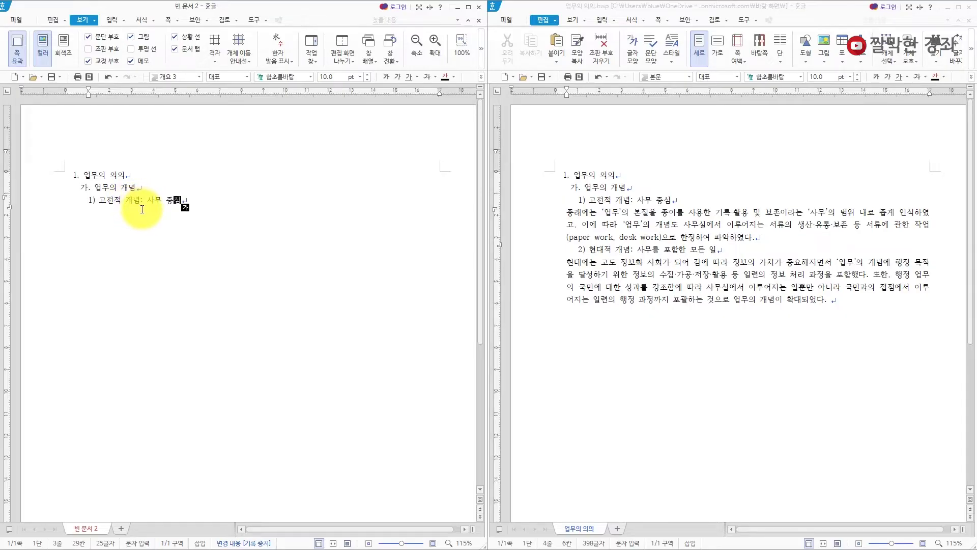
click(140, 200)
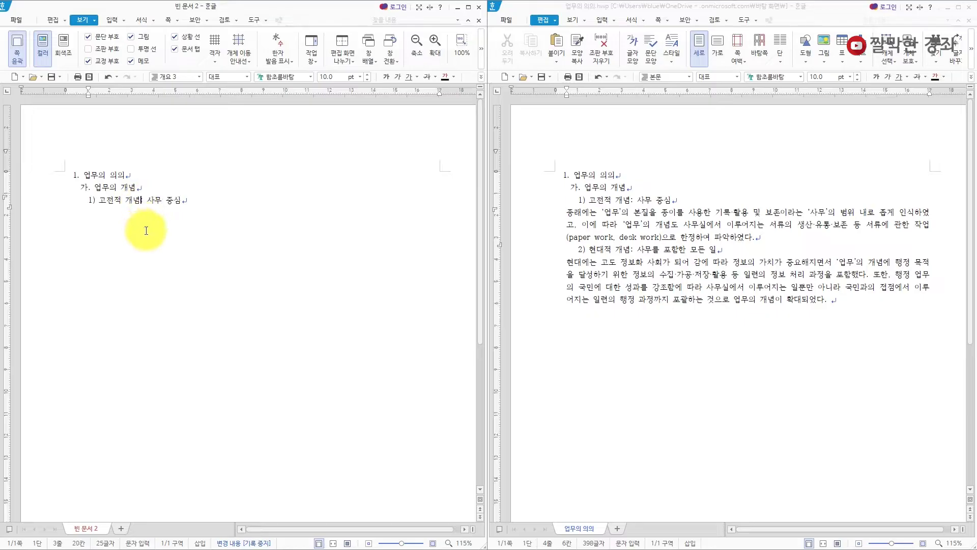
key(alt+space)
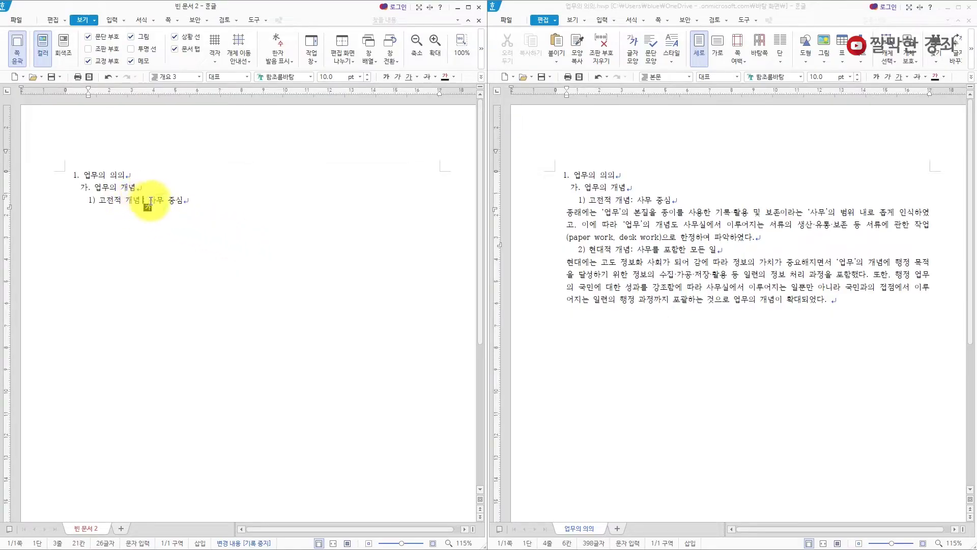
click(253, 214)
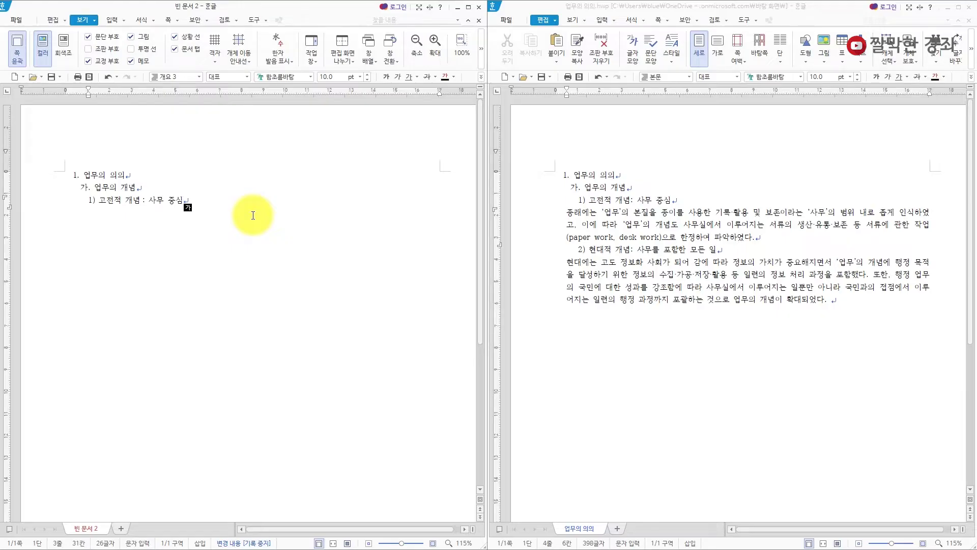
- Write the reference's "종래에는 … 파악하였다." paragraph in 본문 style under 고전적 개념, with middle dots between listed words as in 기록·활용
key(Return)
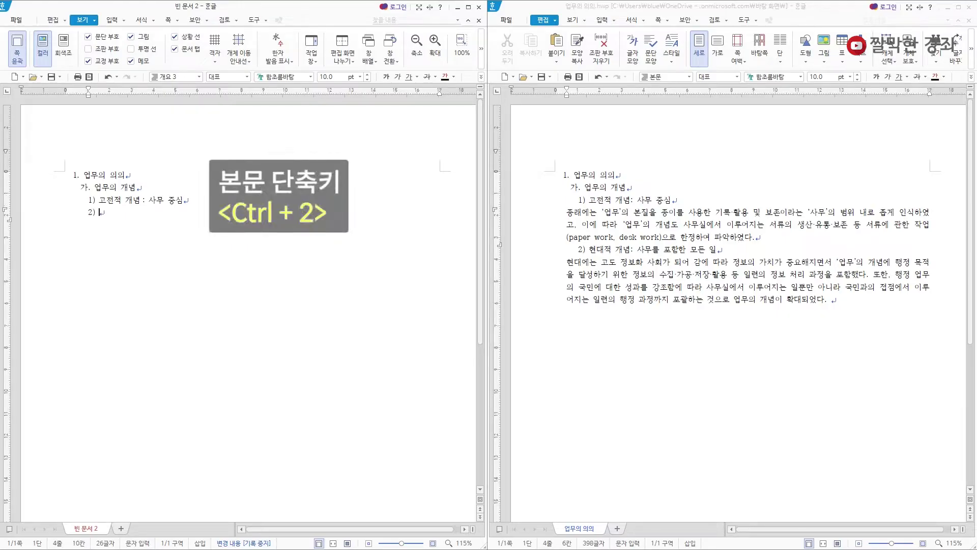
key(ctrl+2)
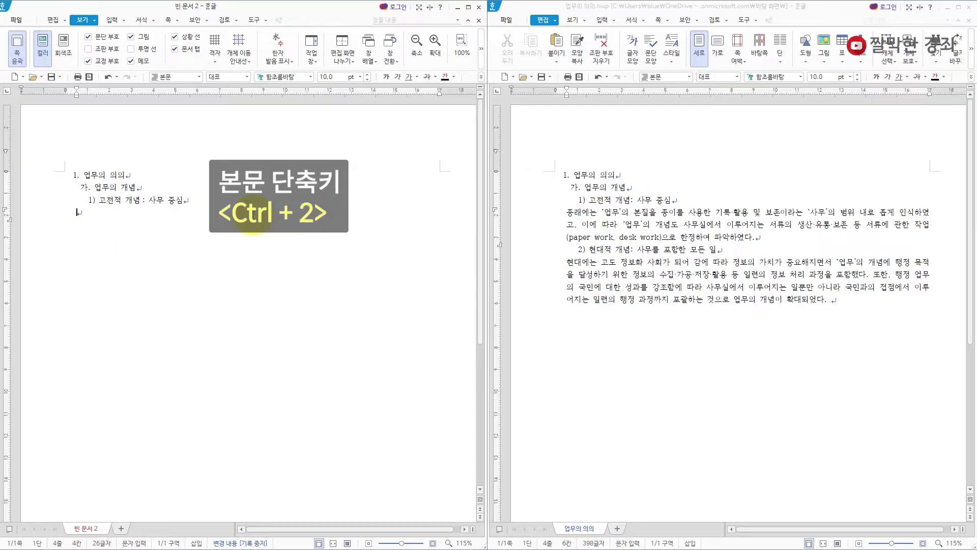
text(종래에는 ‘업무’의 본지)
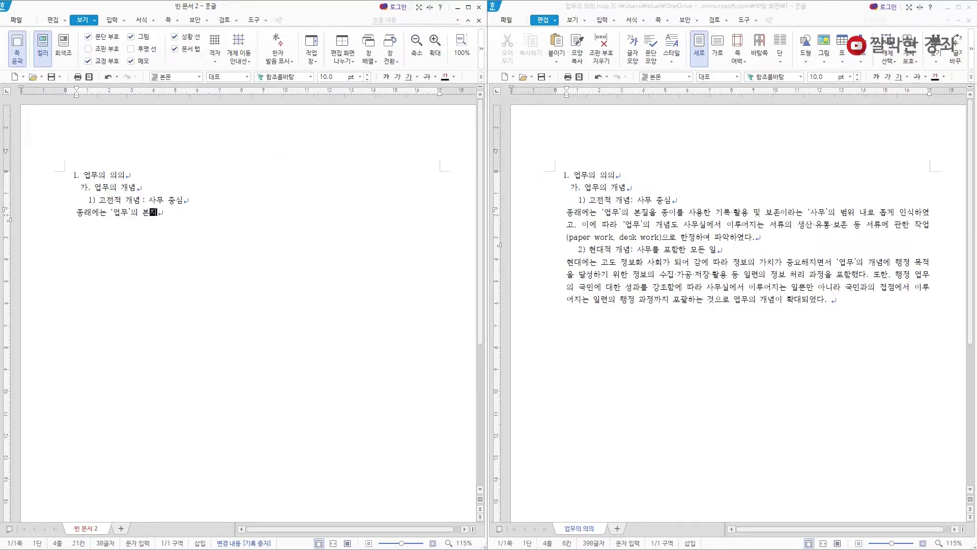
text(ㄹ을 종이를 사용한 기록)
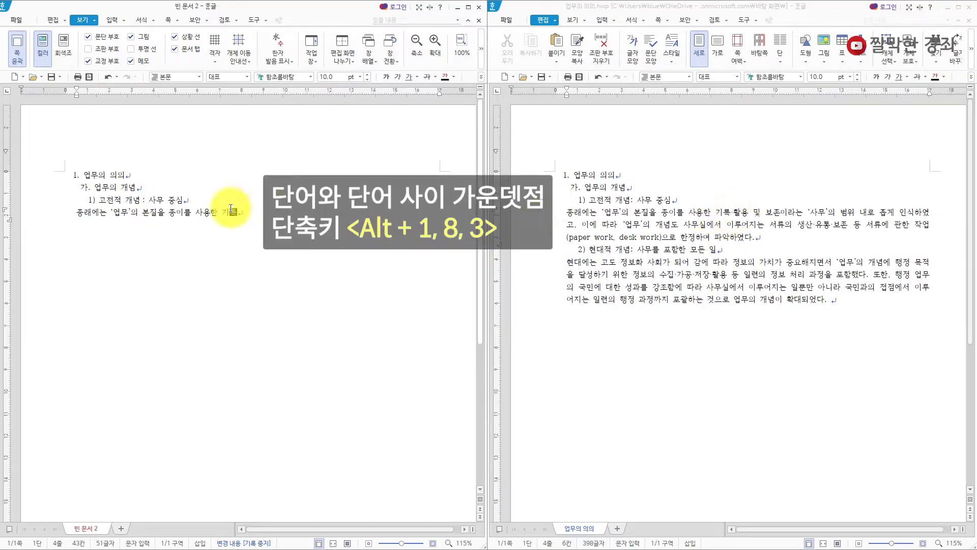
key(alt)
text(·)
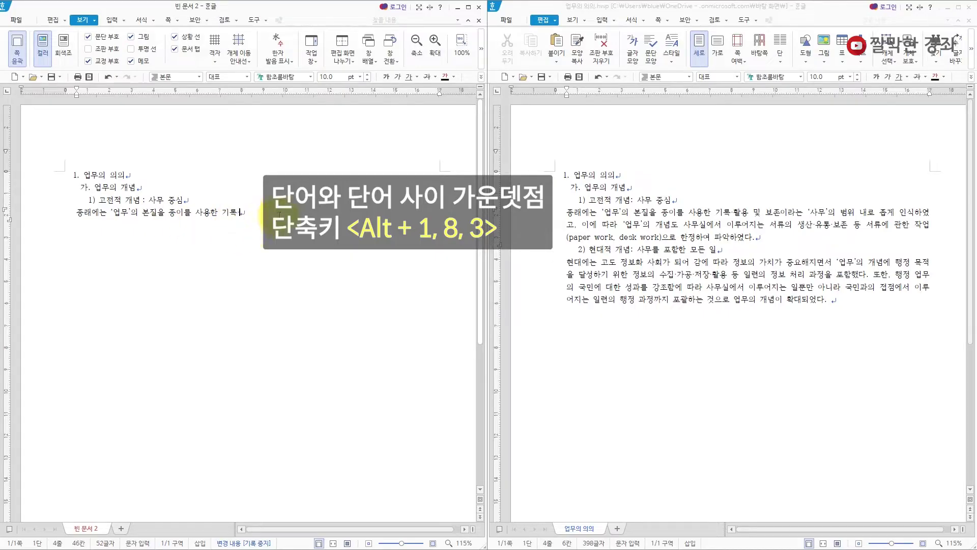
text(활용 및 보존이라는 '사무'의 범위 내로 좁게 인식하였)
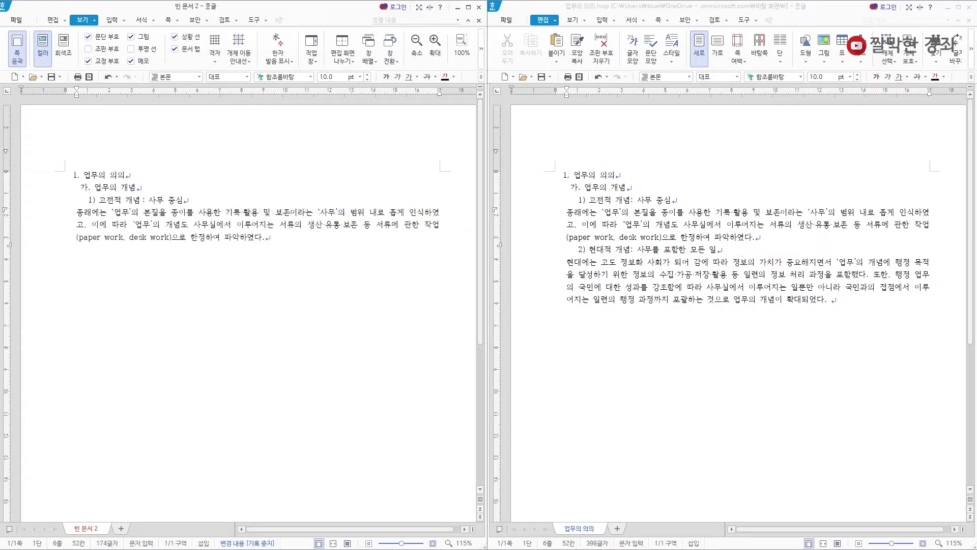
- Add the second 개요 3 heading "현대적 개념 : 사무를 포함한 모든일" with a fixed-width space before the colon
key(Return)
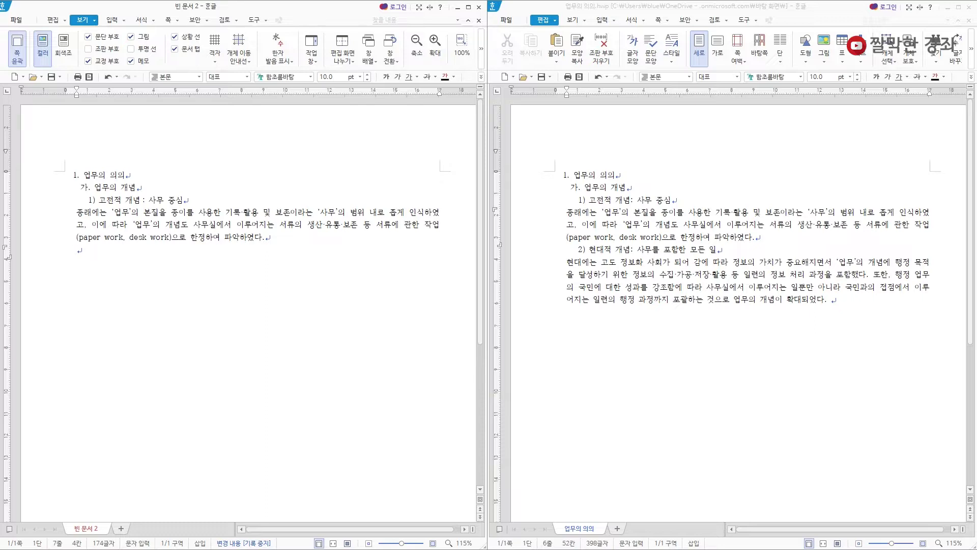
key(ctrl+5)
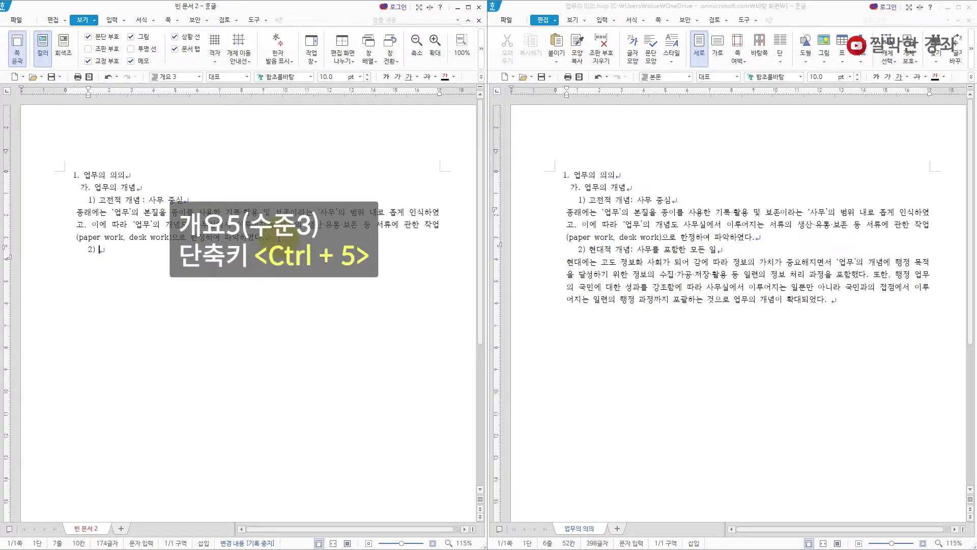
key(Hangul)
text(현대적 개념)
key(alt+space)
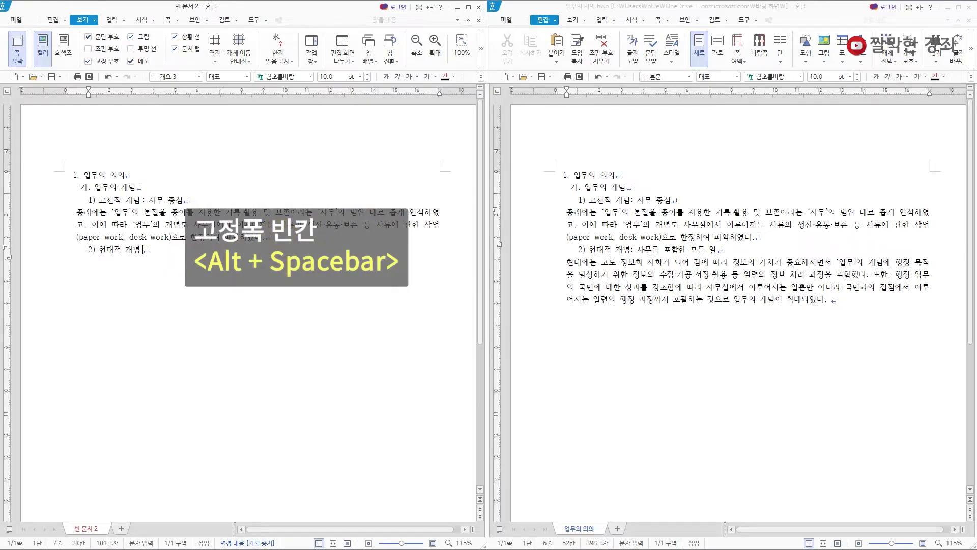
text(: 사무를 포함한 모든일)
- Write the reference's "현대에는 고도 정보화 사회가 되어 … 확대되었다." paragraph in 본문 style under the 현대적 개념 heading
key(Return)
key(ctrl+2)
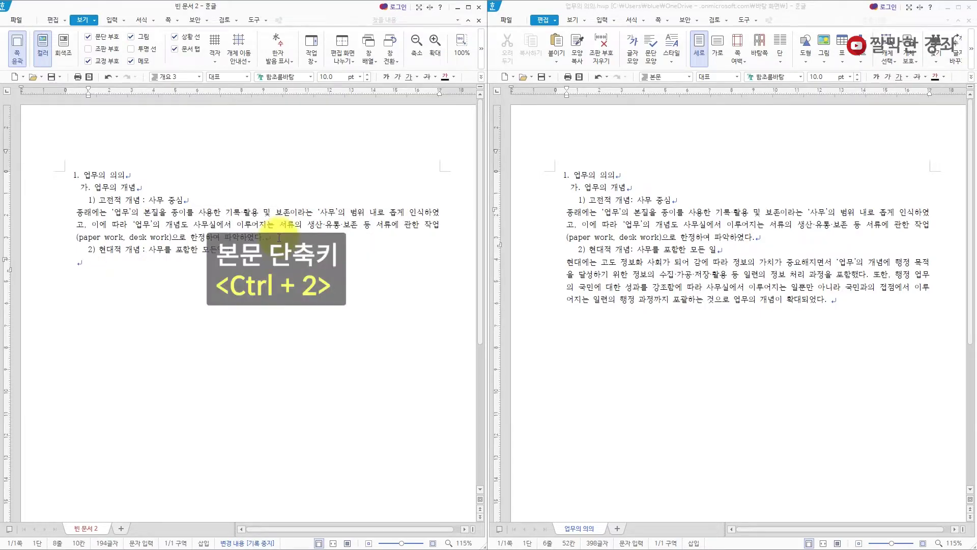
text(현대에는 고도 저)
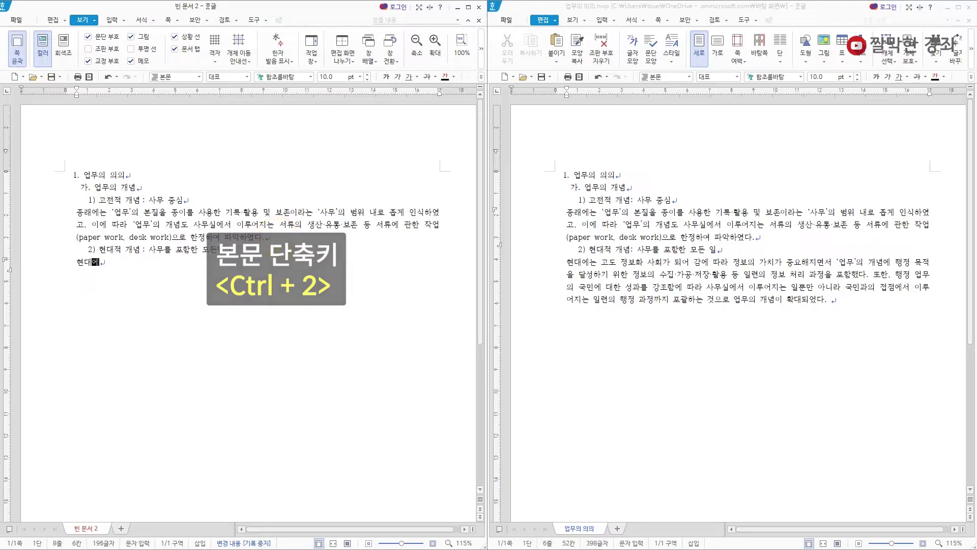
text(정보)
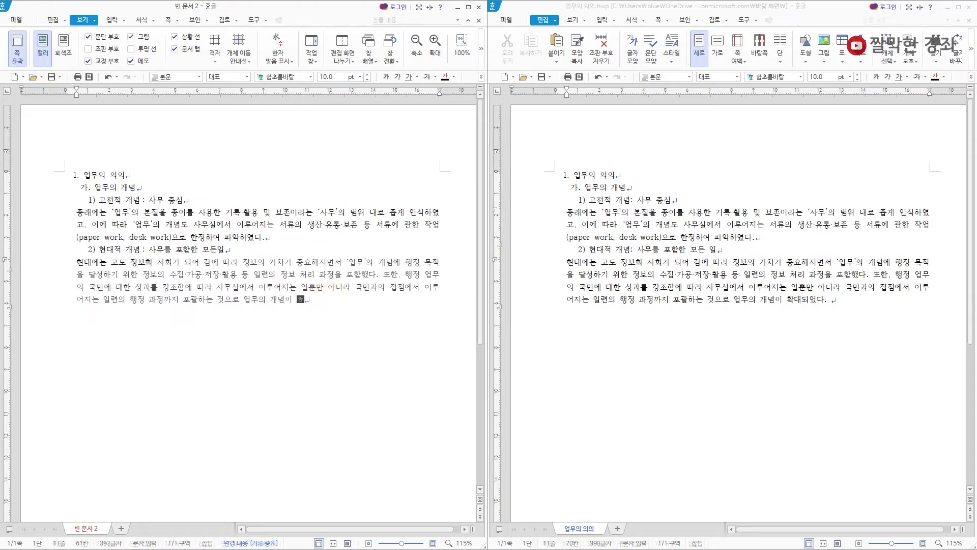
text(대되었다.)
click(350, 297)
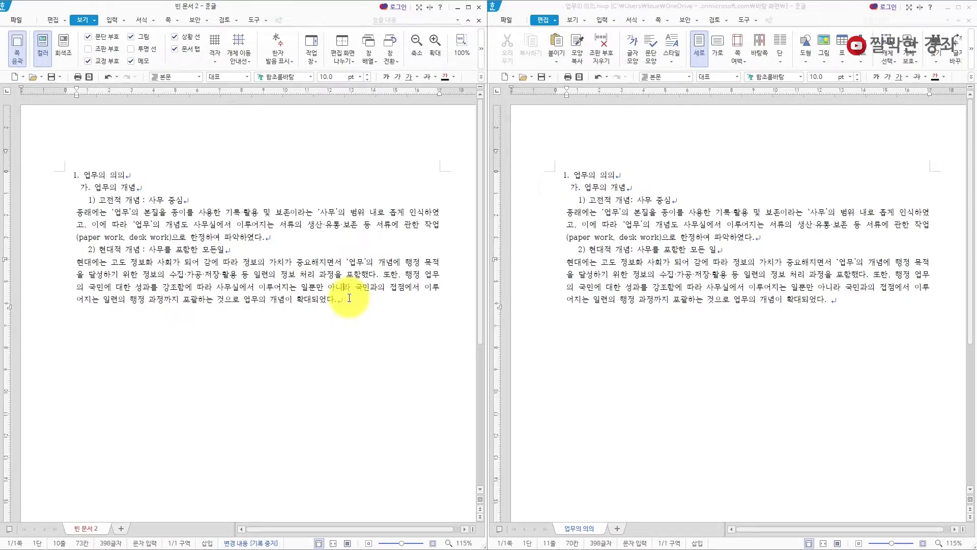
click(346, 297)
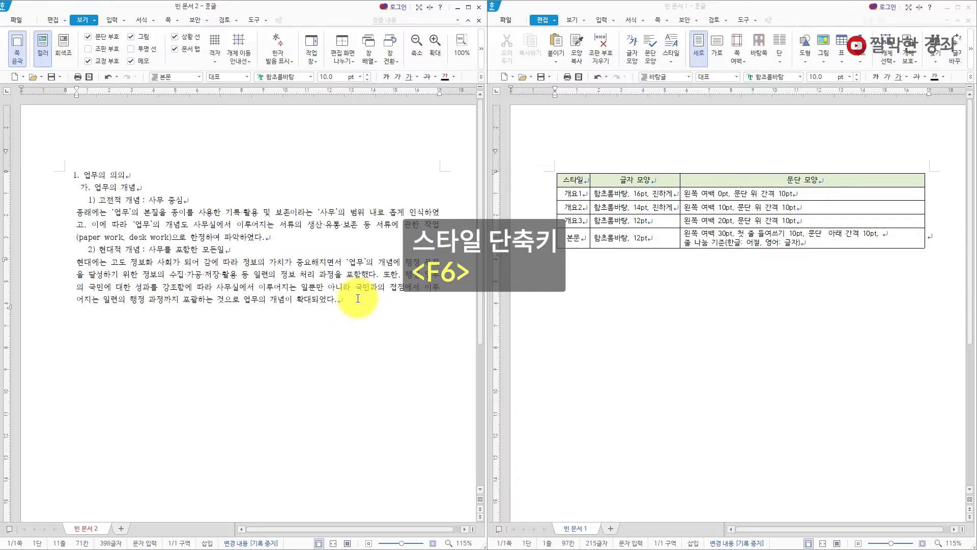
key(F6)
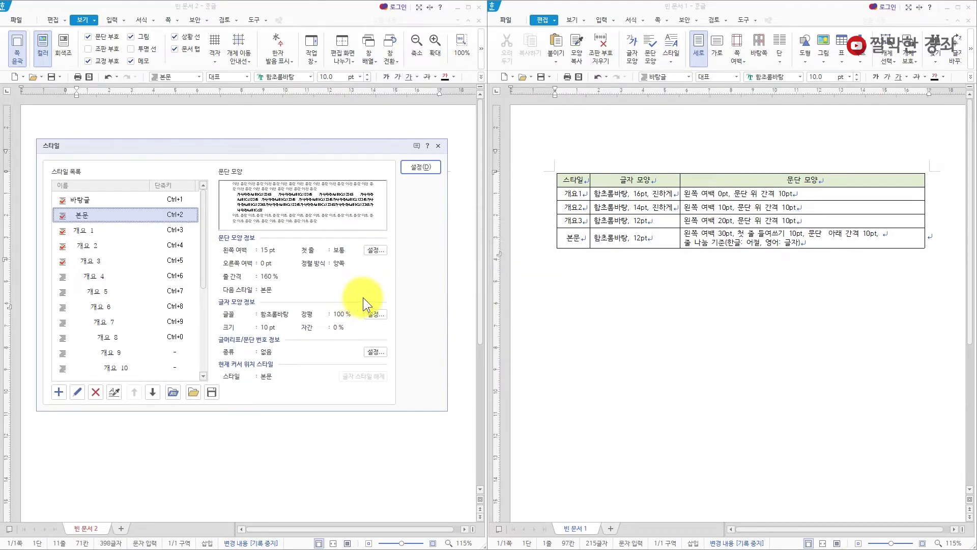
click(84, 228)
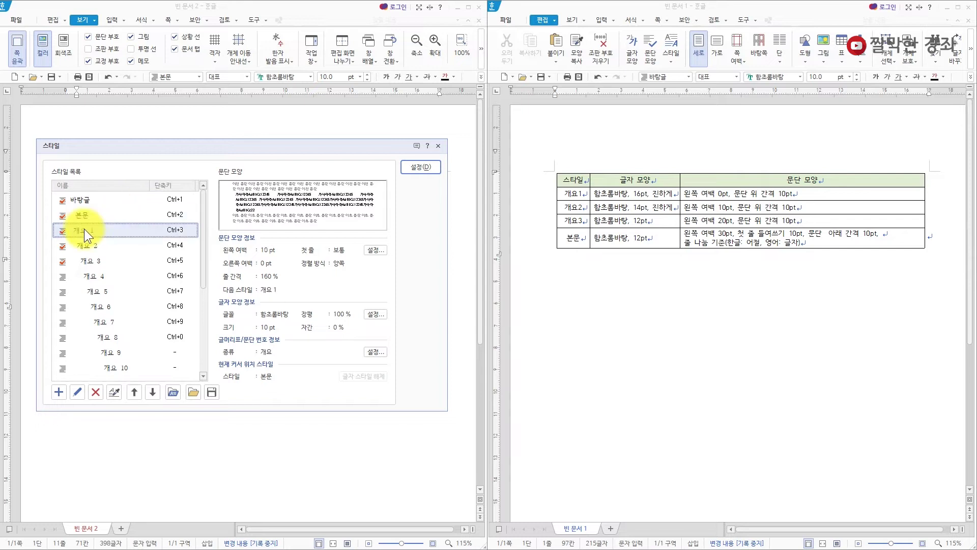
drag(191, 143, 417, 201)
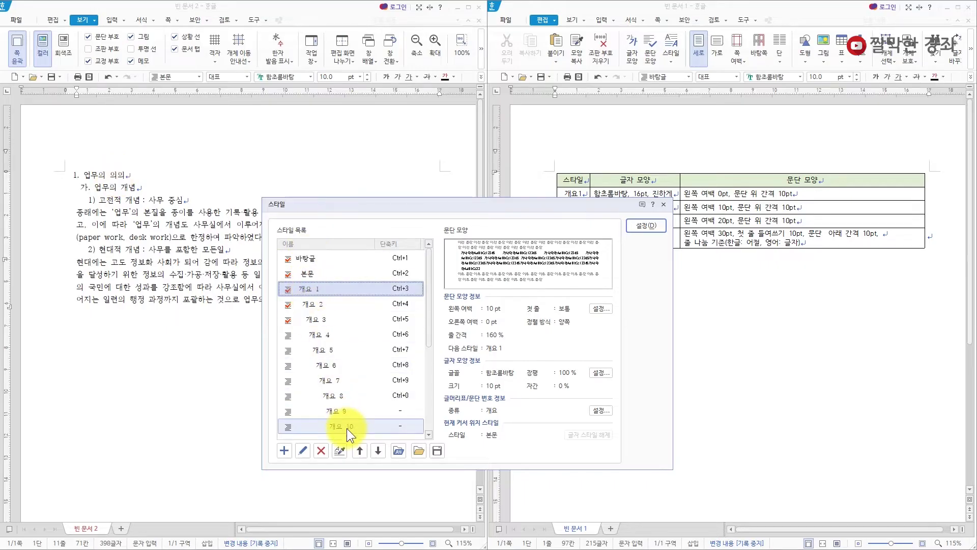
click(346, 428)
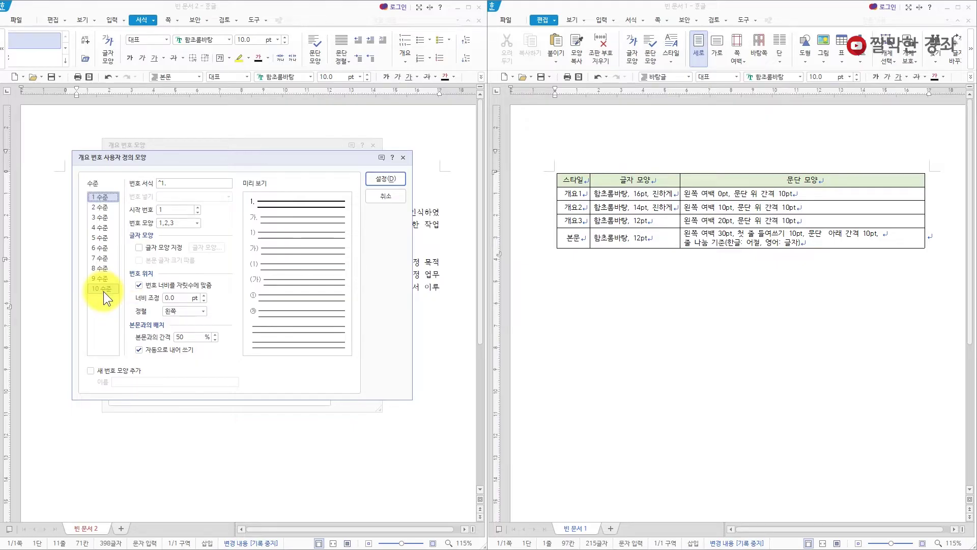
click(385, 196)
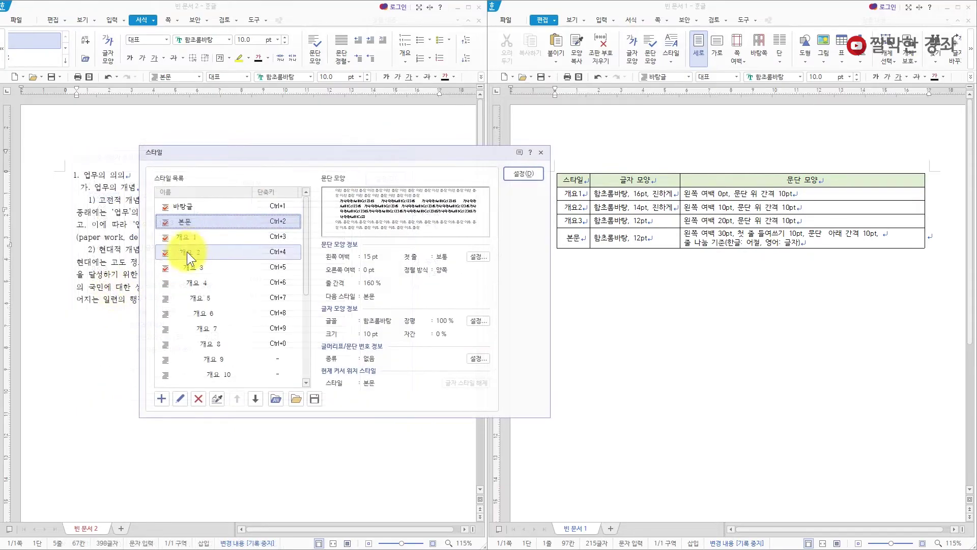
- Edit the 개요 1 style's character shape to a 16 pt base size in bold
click(184, 237)
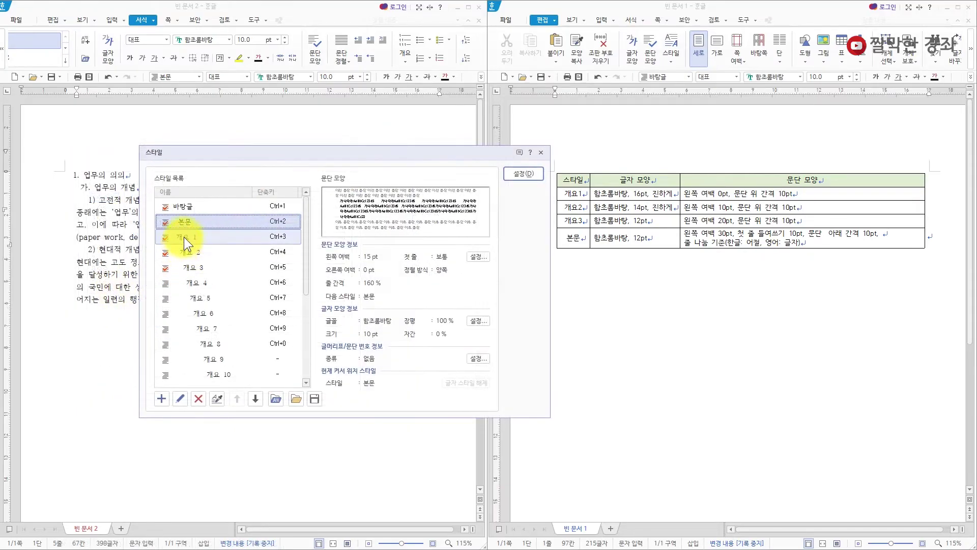
click(179, 400)
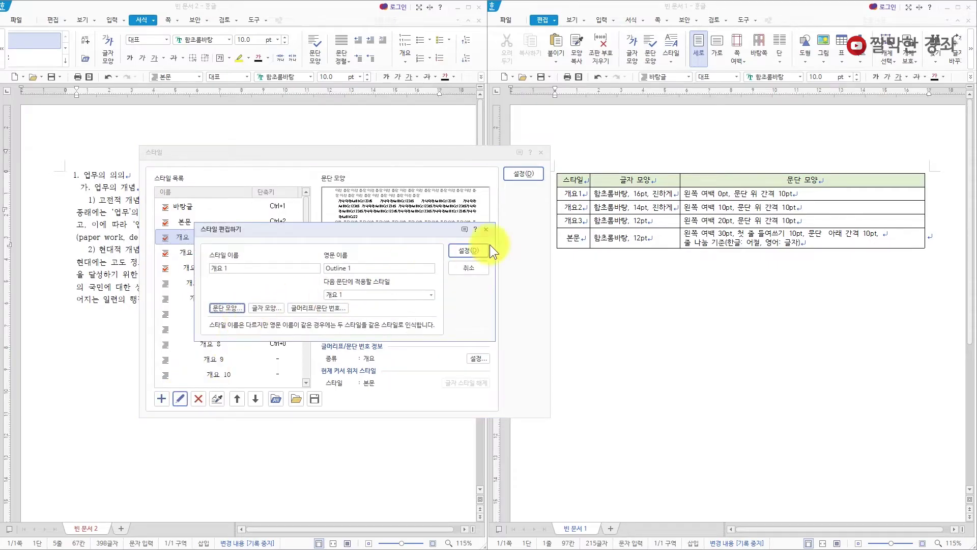
click(269, 307)
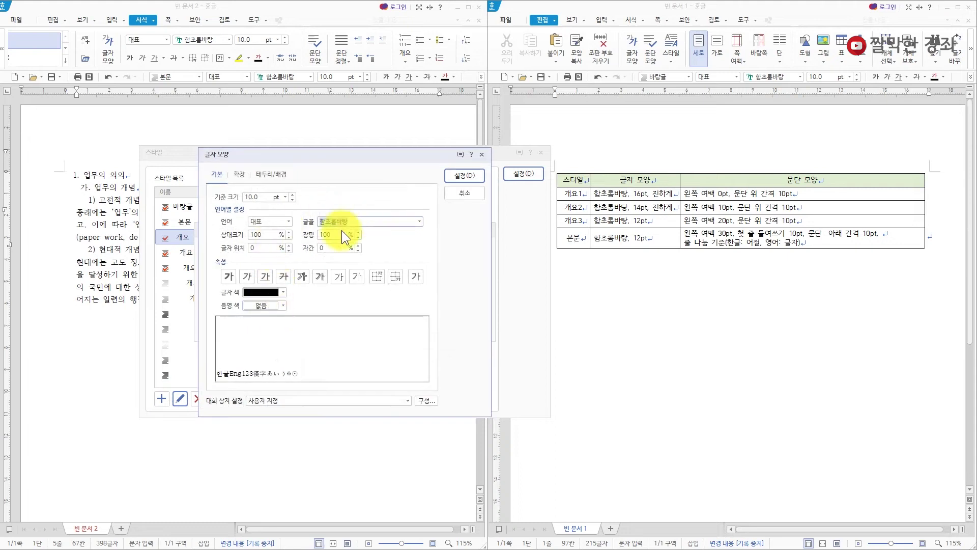
click(285, 196)
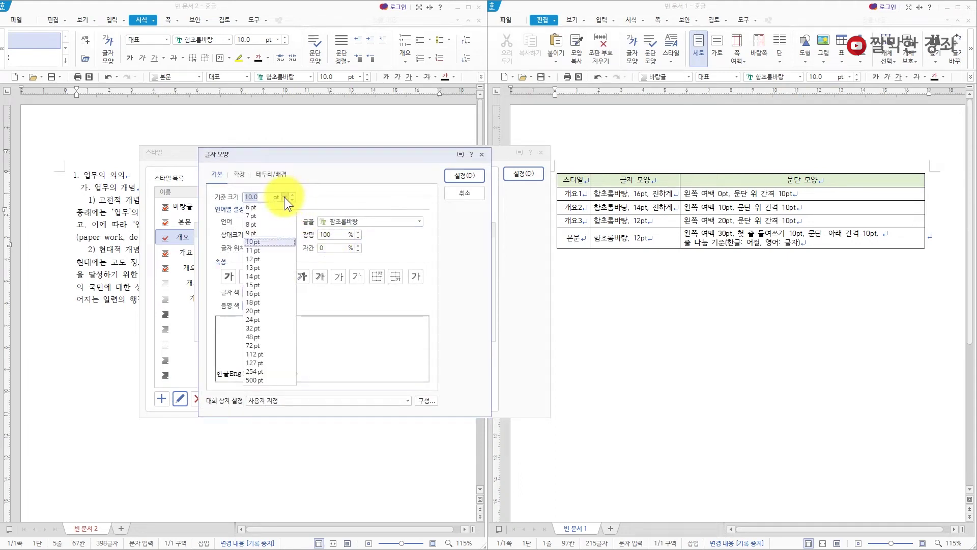
click(258, 293)
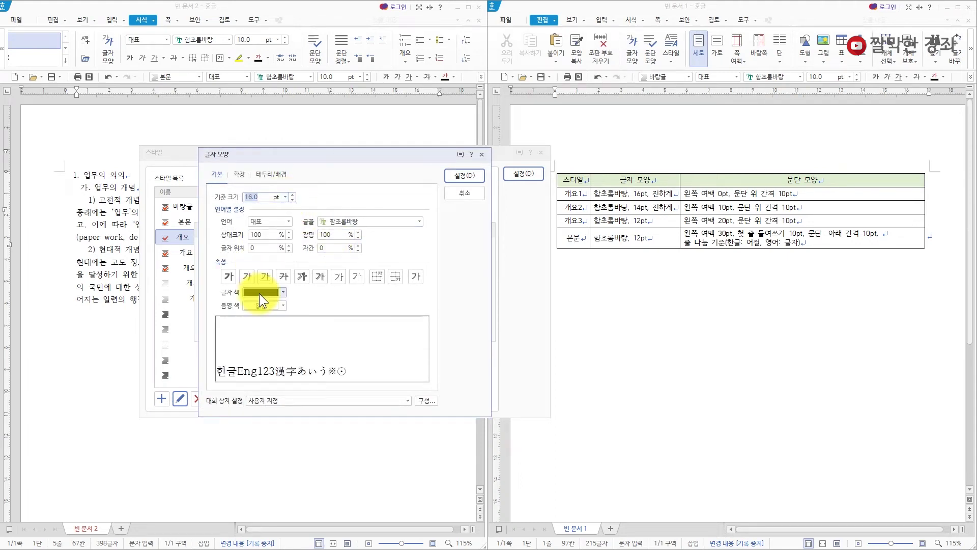
click(222, 274)
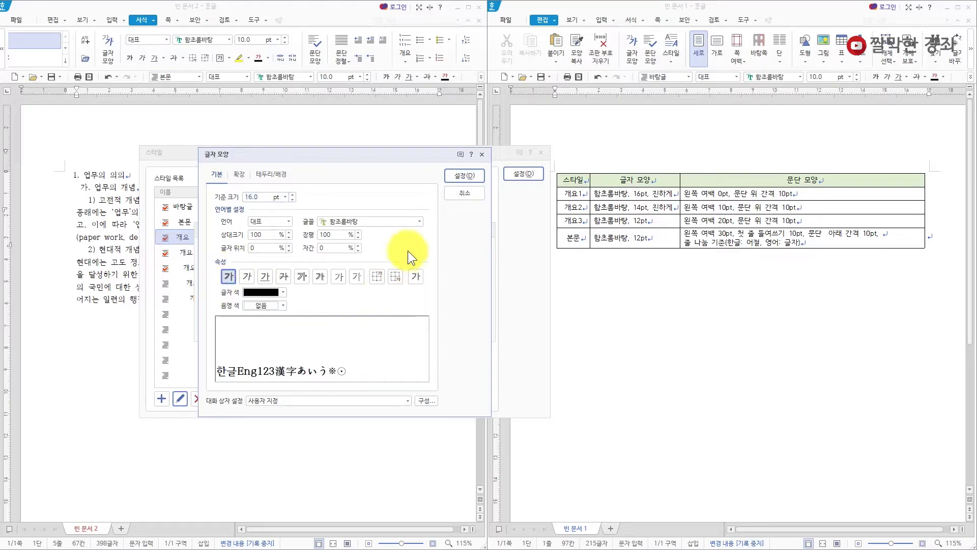
click(464, 175)
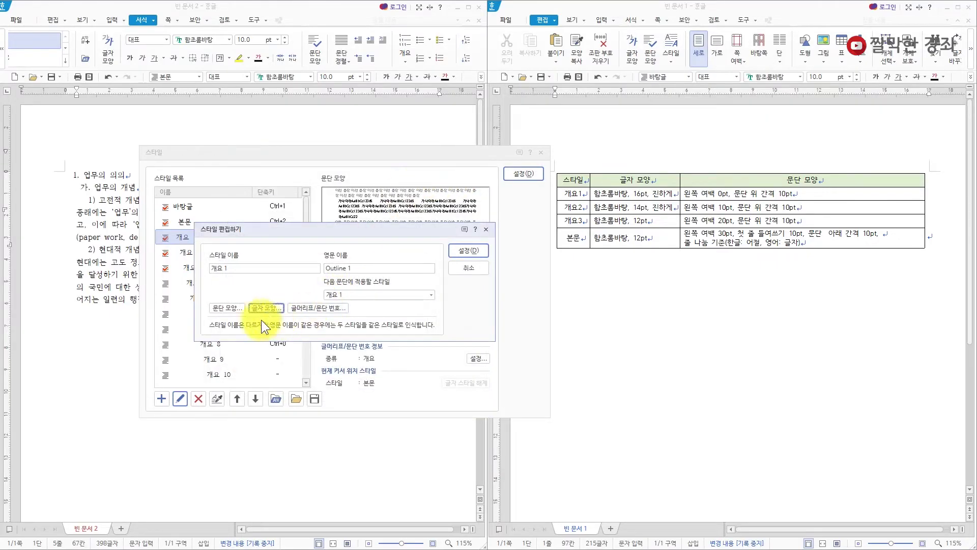
- Set the 개요 1 style's left paragraph margin to 0 pt and spacing above to 10 pt, and save the style
click(230, 311)
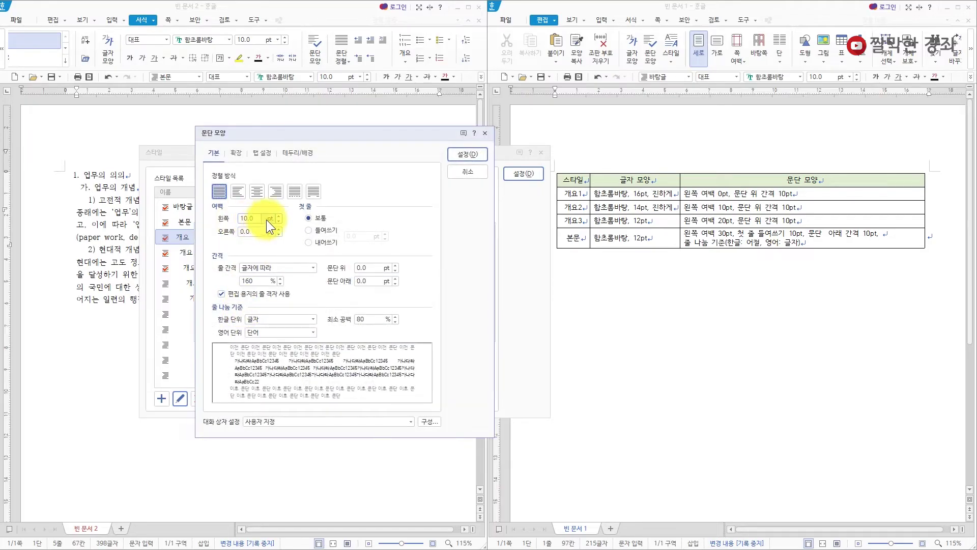
drag(267, 219, 212, 222)
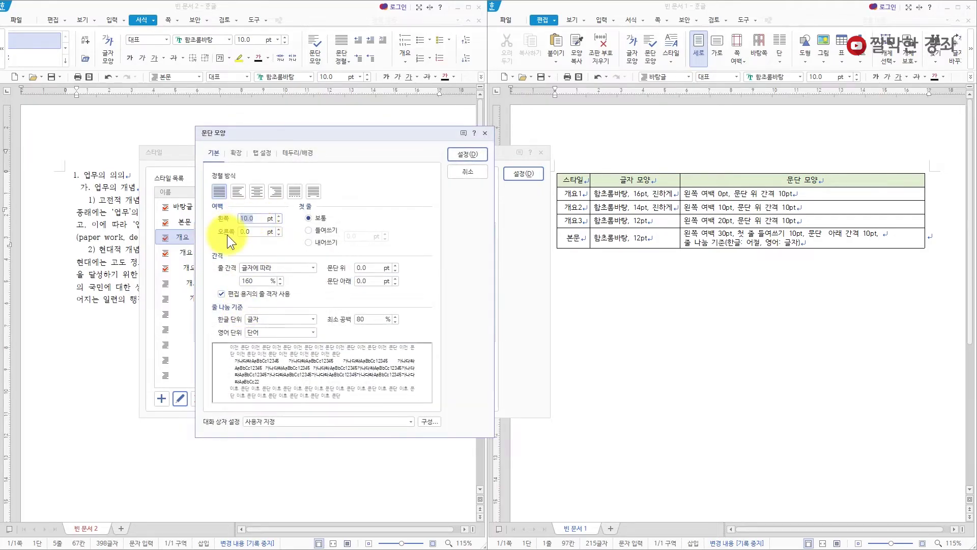
text(0)
click(371, 268)
text(10)
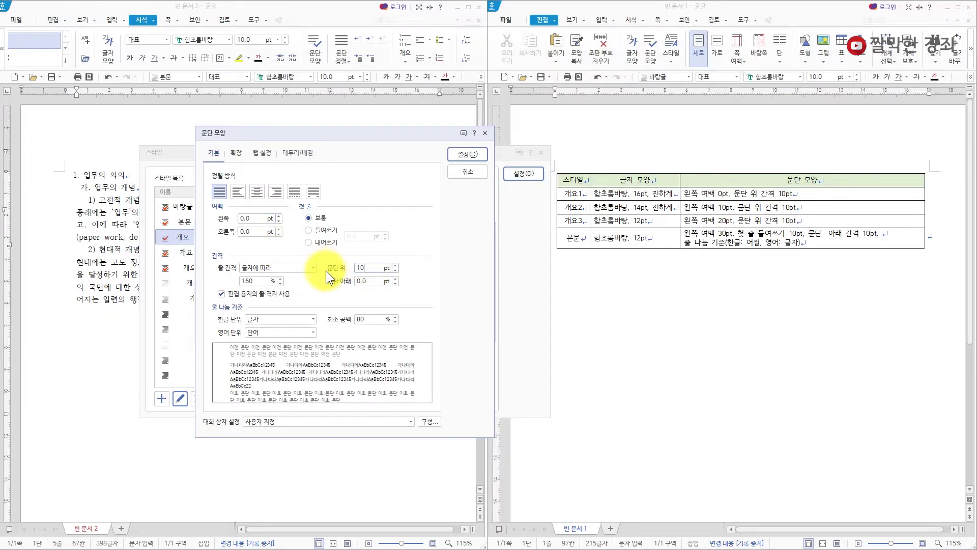
click(467, 154)
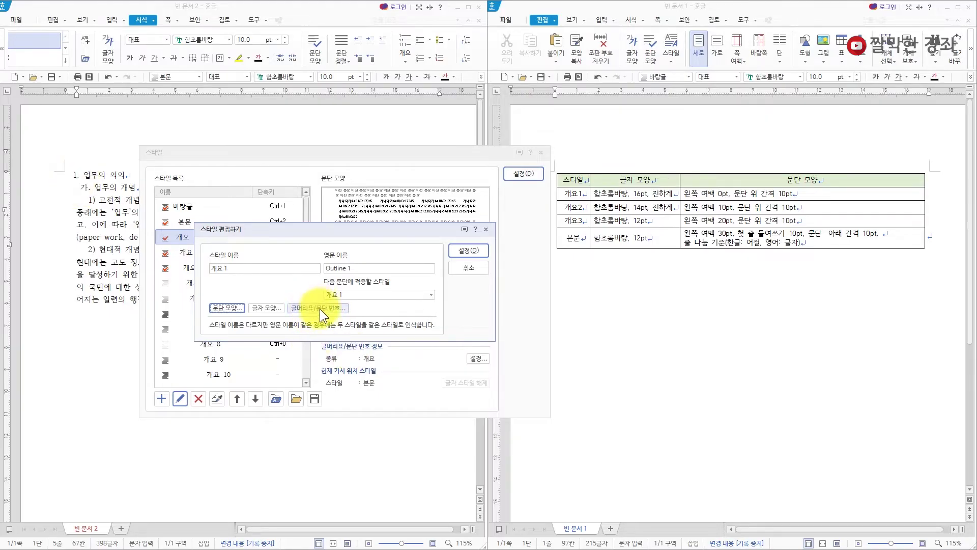
click(467, 251)
- Edit the 개요 2 style's character shape to a 14 pt base size in bold
click(195, 253)
drag(267, 152, 379, 202)
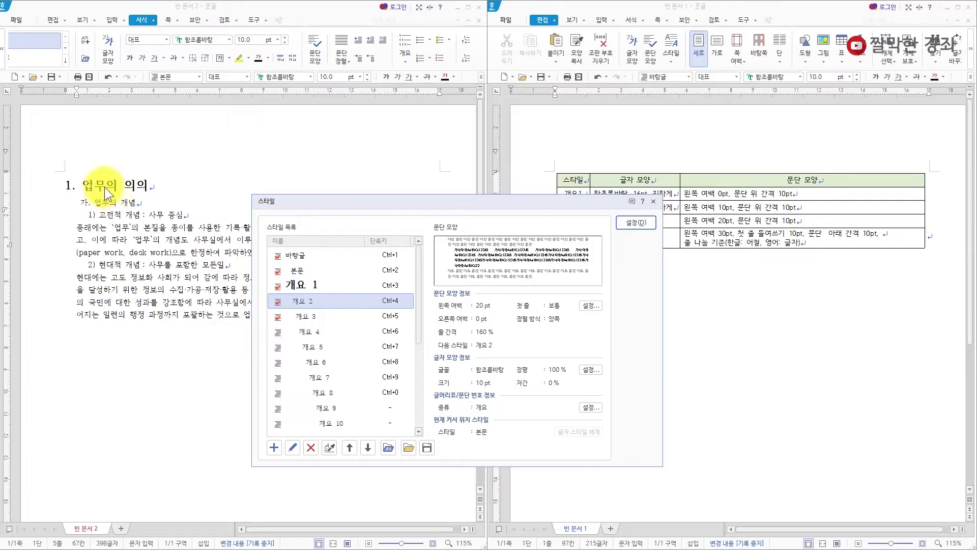
drag(365, 208, 262, 138)
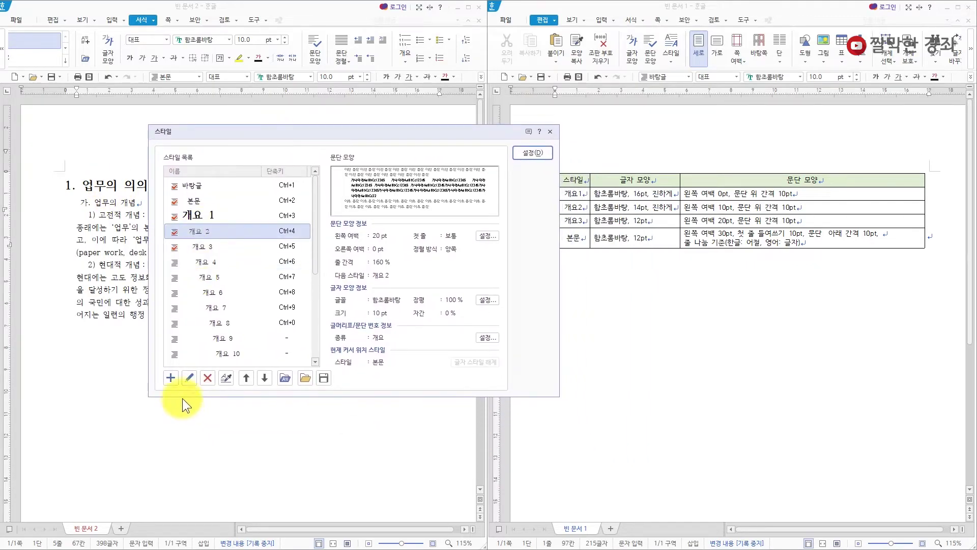
click(188, 377)
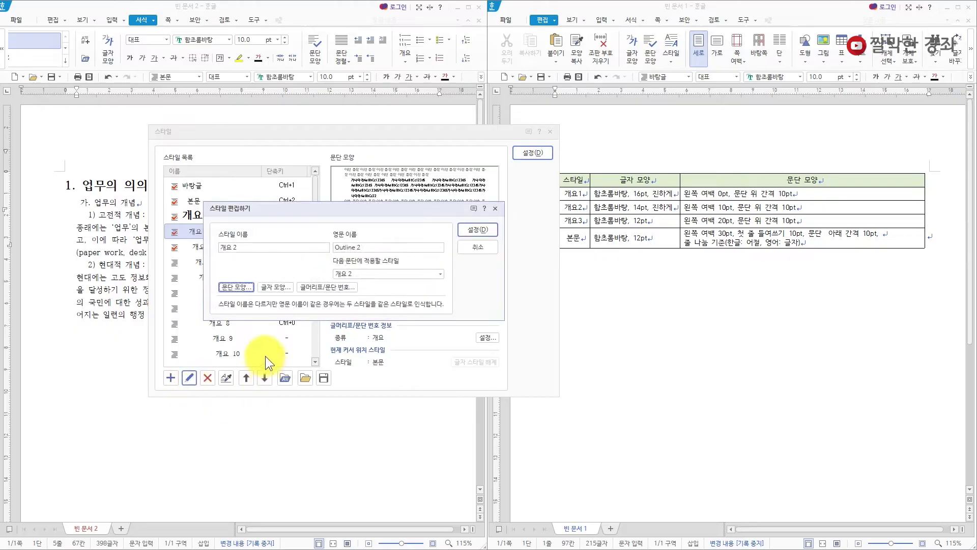
click(276, 285)
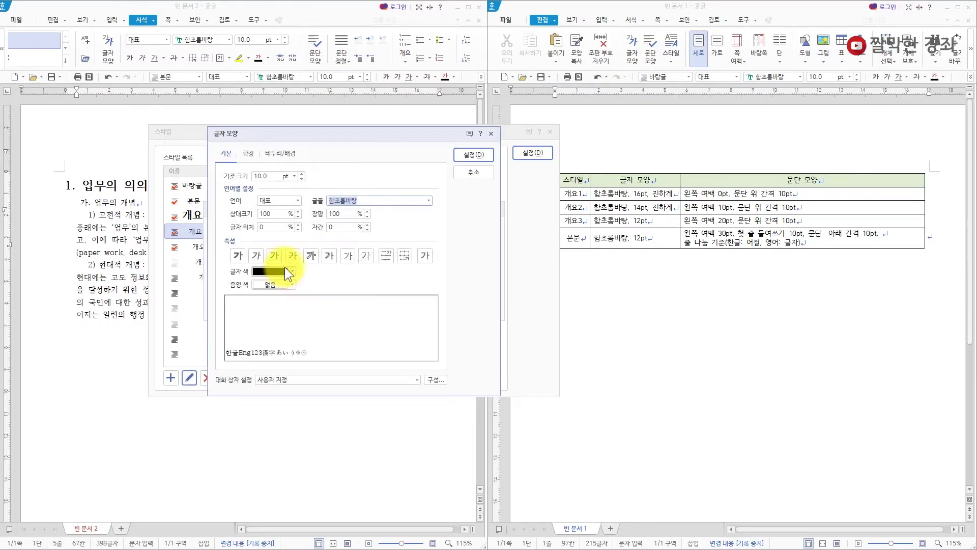
click(296, 174)
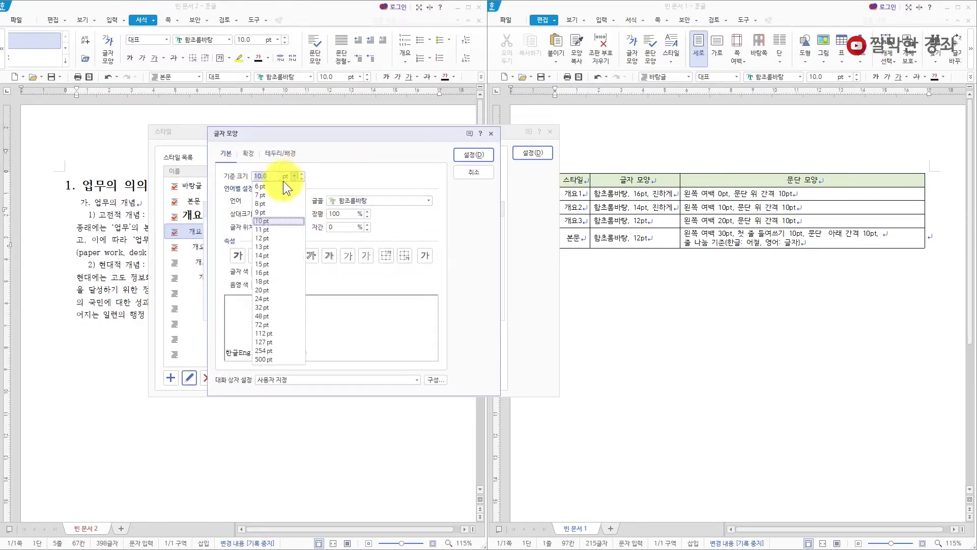
click(258, 256)
click(232, 257)
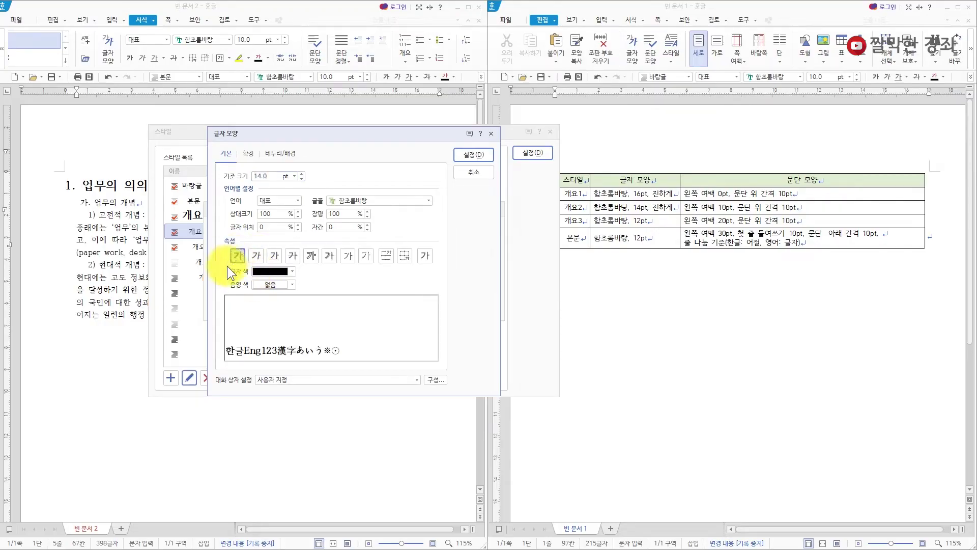
click(478, 155)
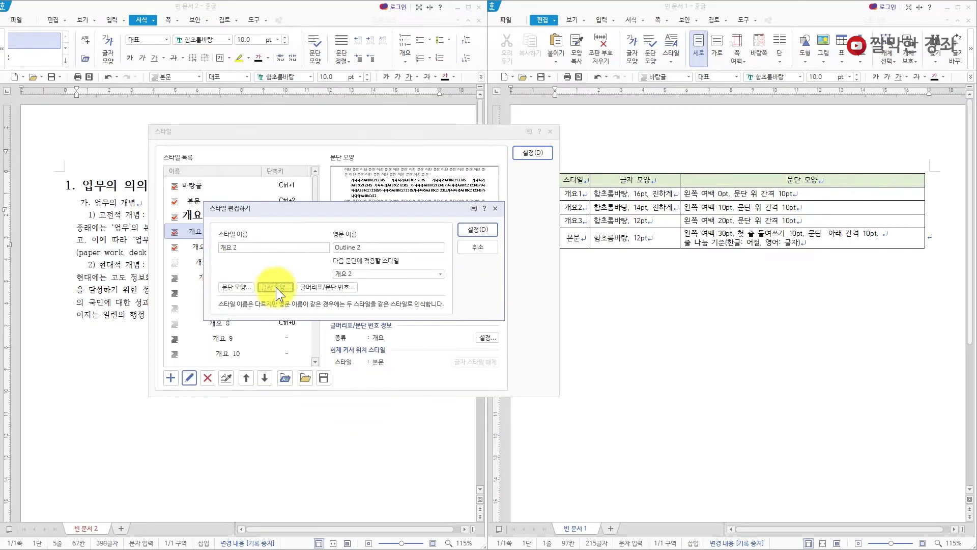
- Set the 개요 2 style's left paragraph margin and spacing above to 10 pt each, and save the style
click(230, 289)
click(262, 197)
text(10)
click(377, 247)
text(10)
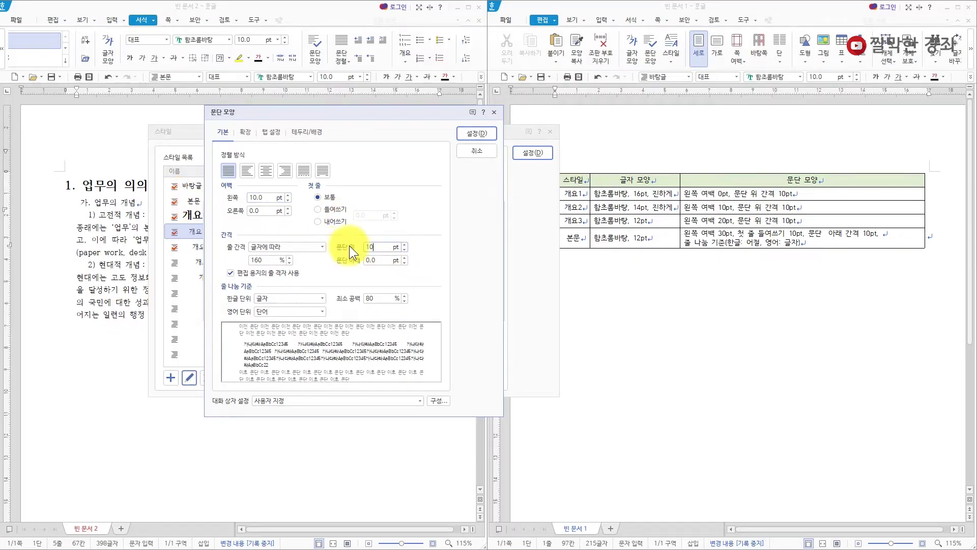
click(464, 135)
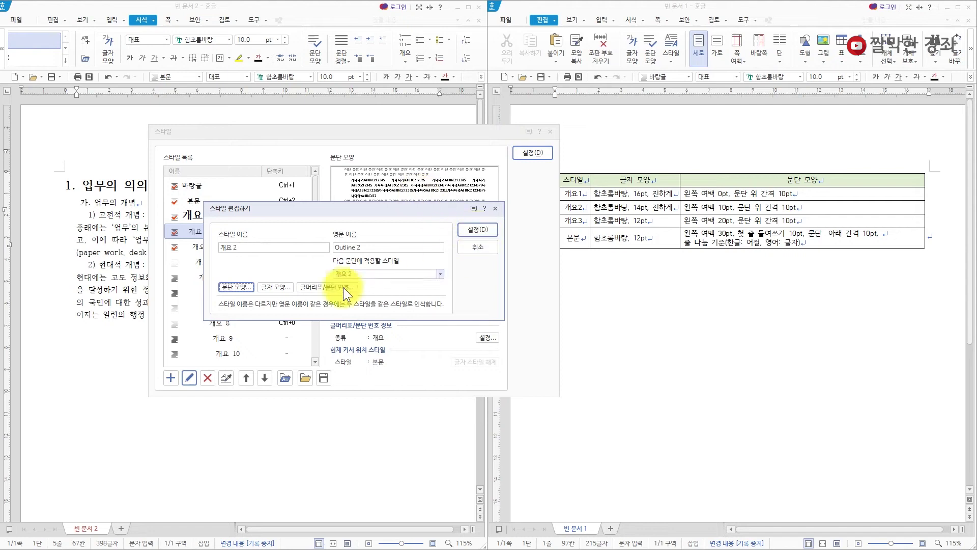
click(473, 229)
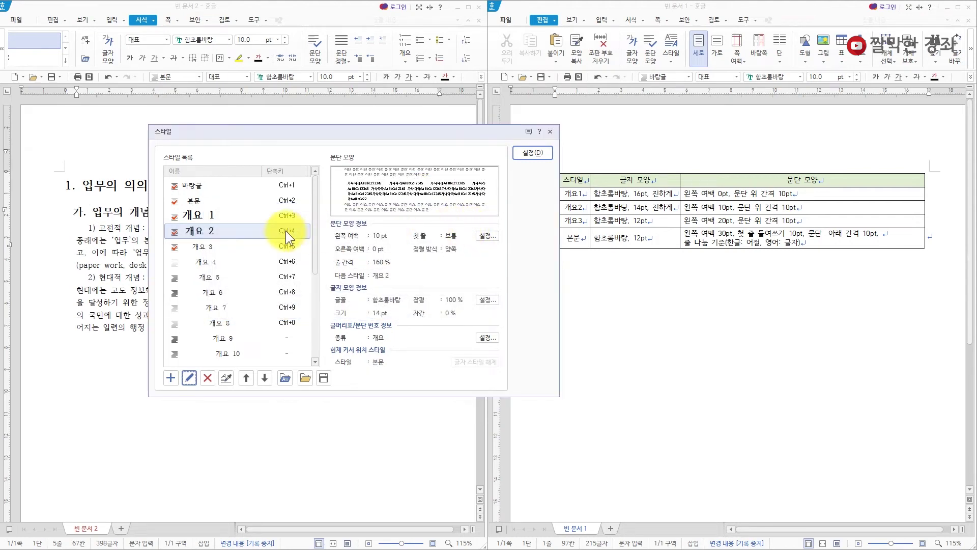
- Edit the 개요 3 style's character shape to a 12 pt base size
click(195, 248)
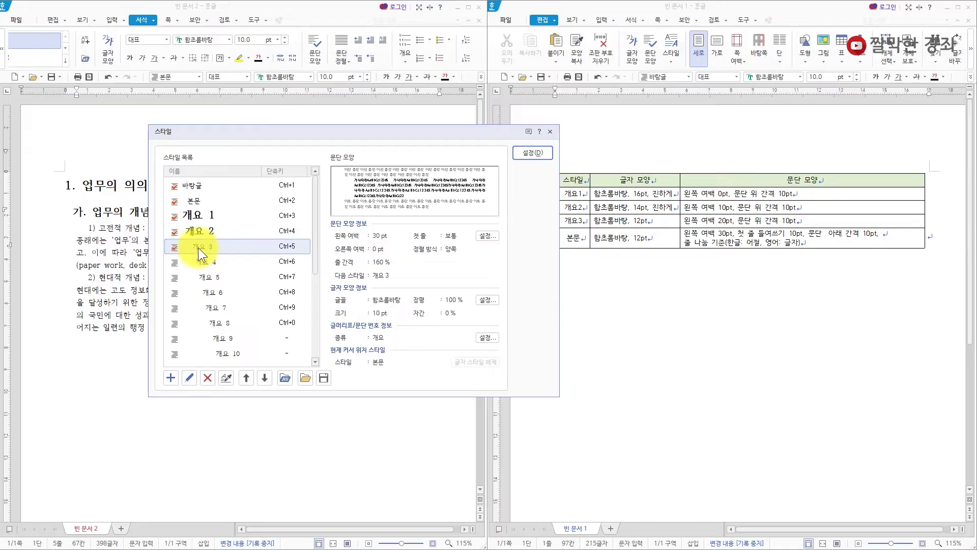
click(189, 378)
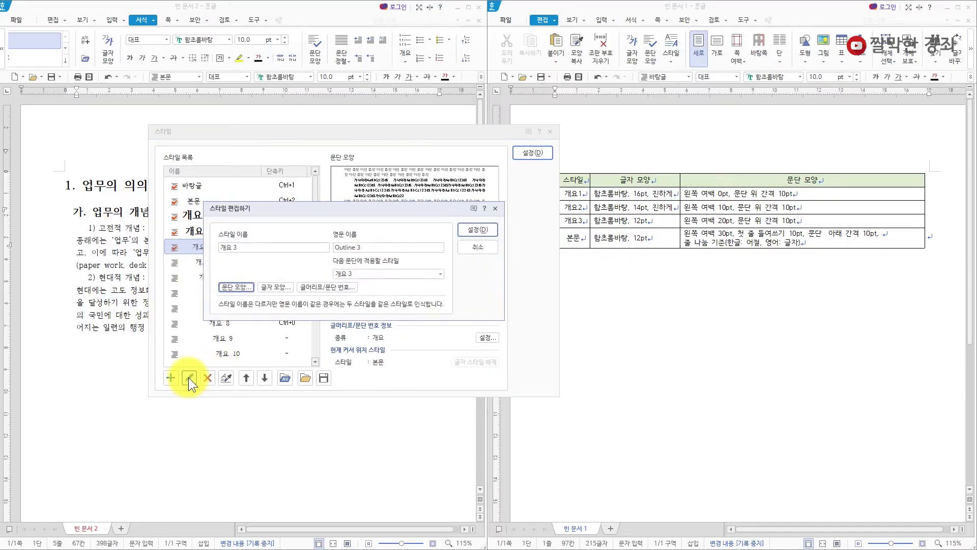
click(277, 287)
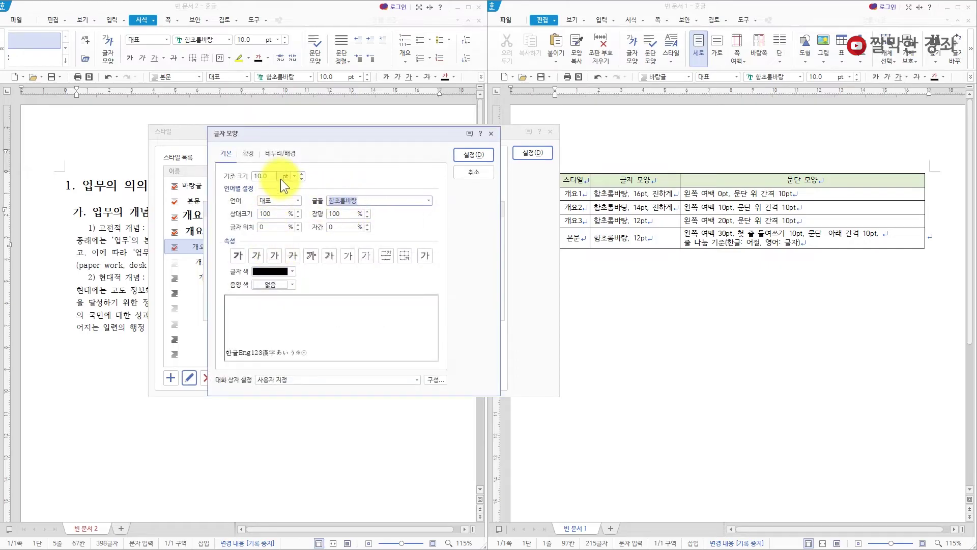
click(295, 176)
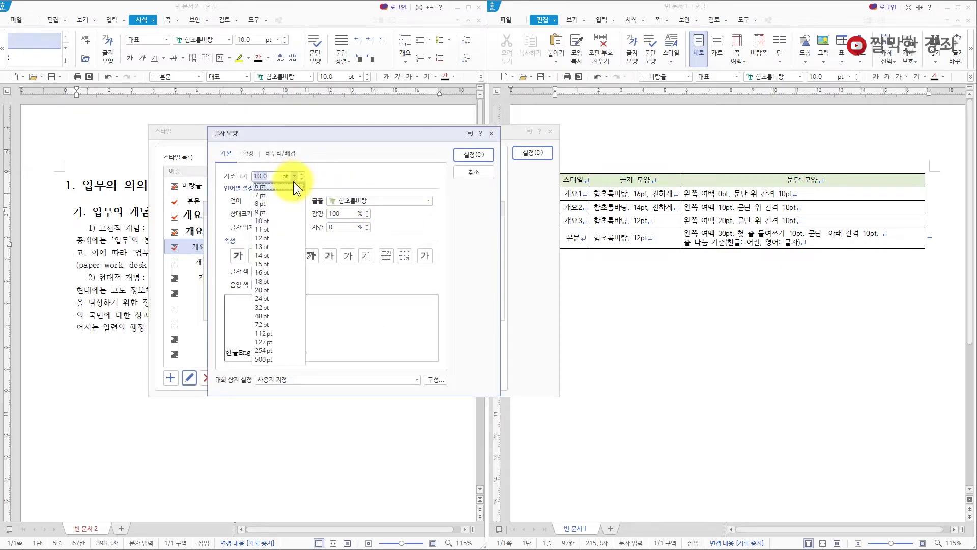
click(271, 238)
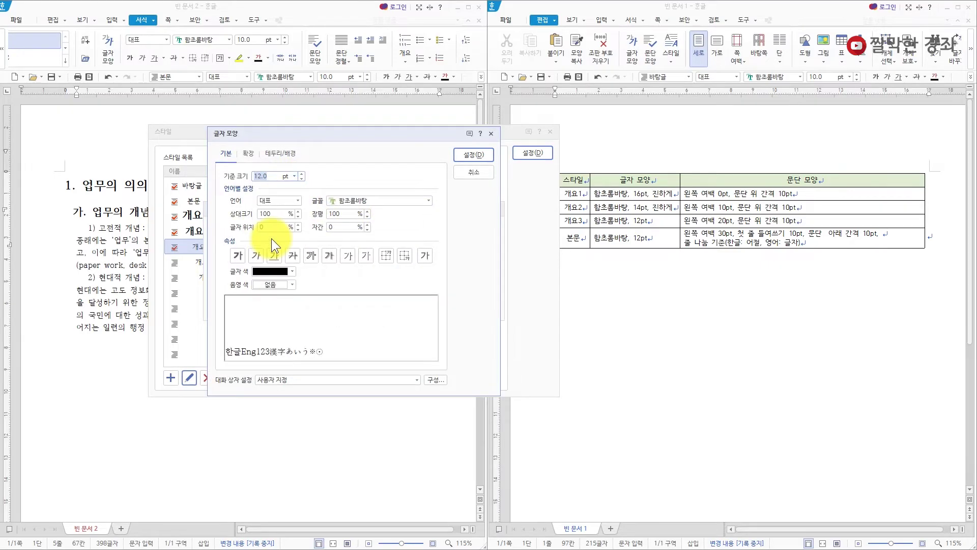
click(473, 153)
- Set the 개요 3 style's left paragraph margin to 20 pt and spacing above to 10 pt, and save the style
click(241, 287)
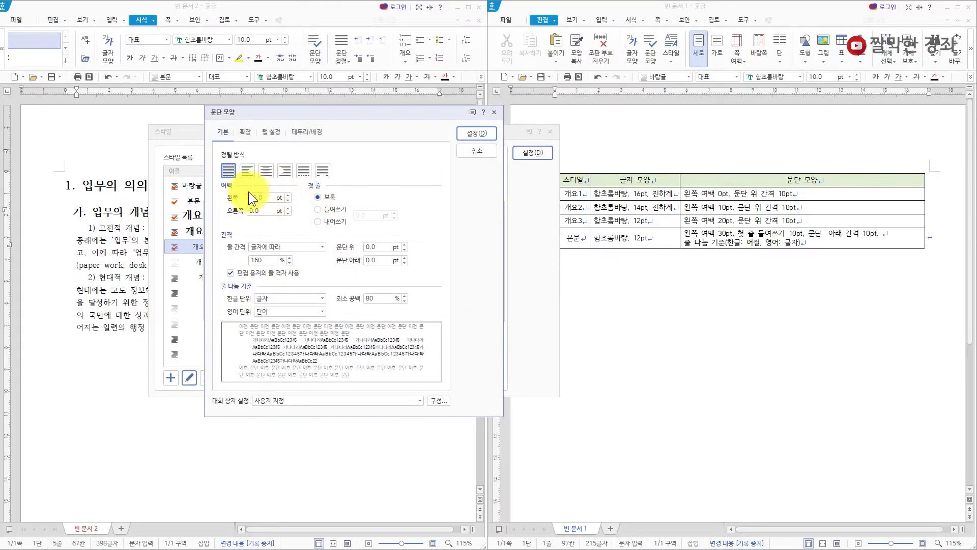
text(20)
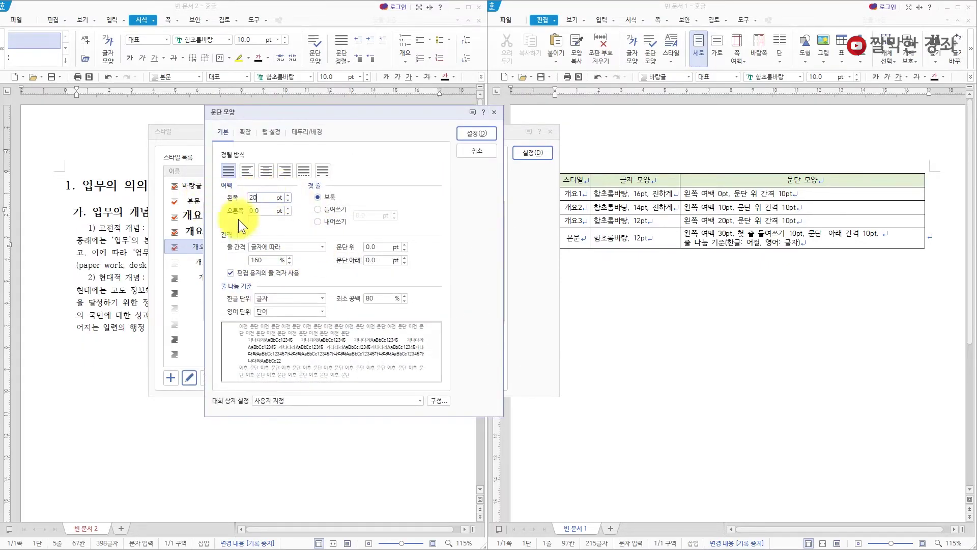
click(385, 246)
text(1)
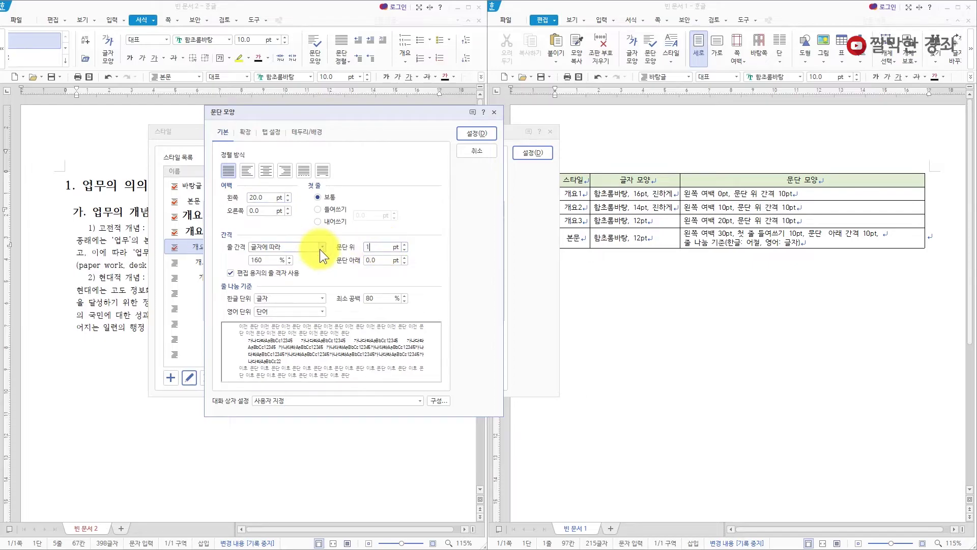
text(0)
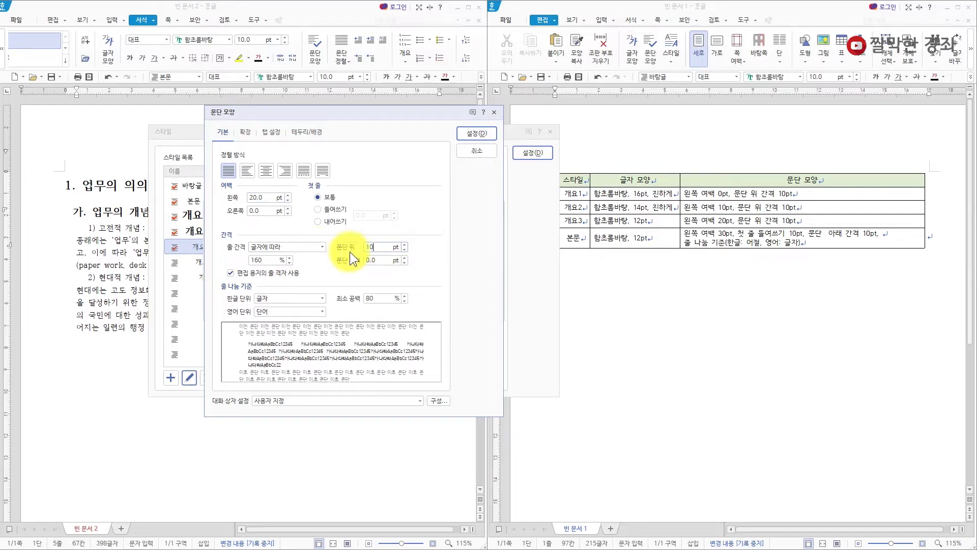
click(477, 133)
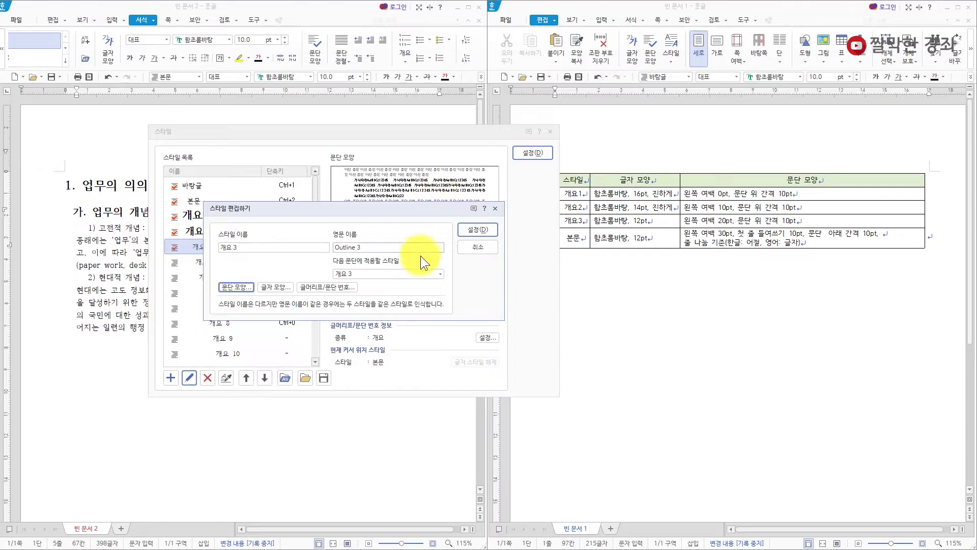
click(474, 227)
- Edit the 본문 style's character shape to a 12 pt base size
drag(319, 133, 380, 140)
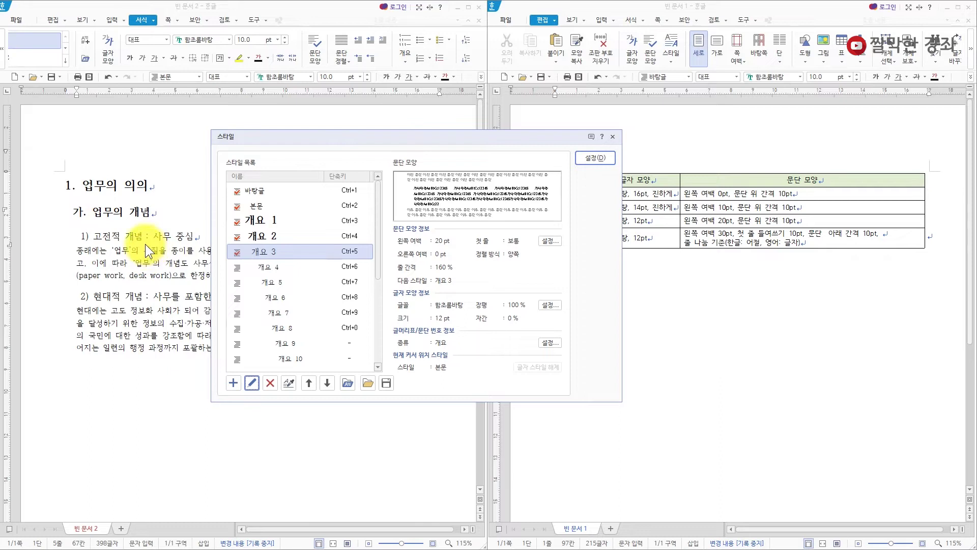
drag(437, 142, 366, 135)
click(176, 203)
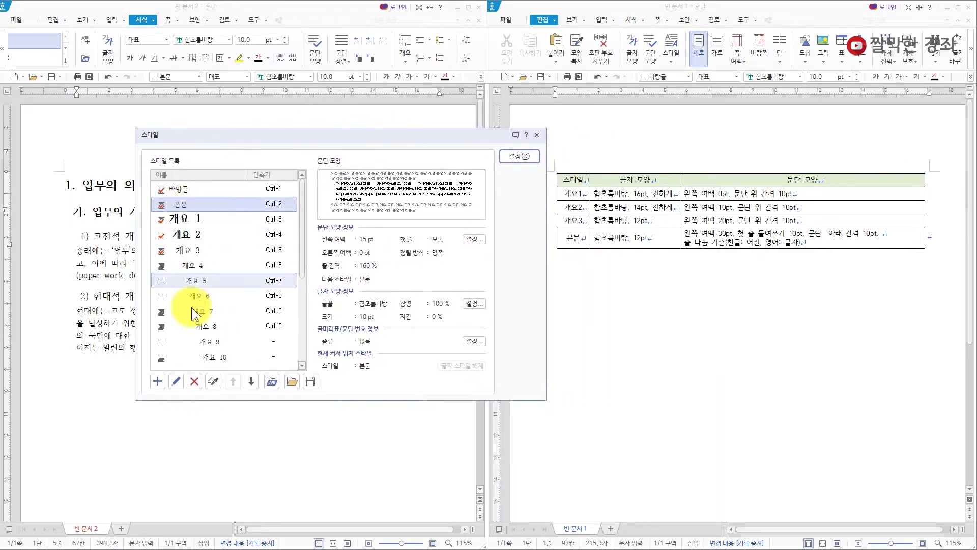
click(176, 382)
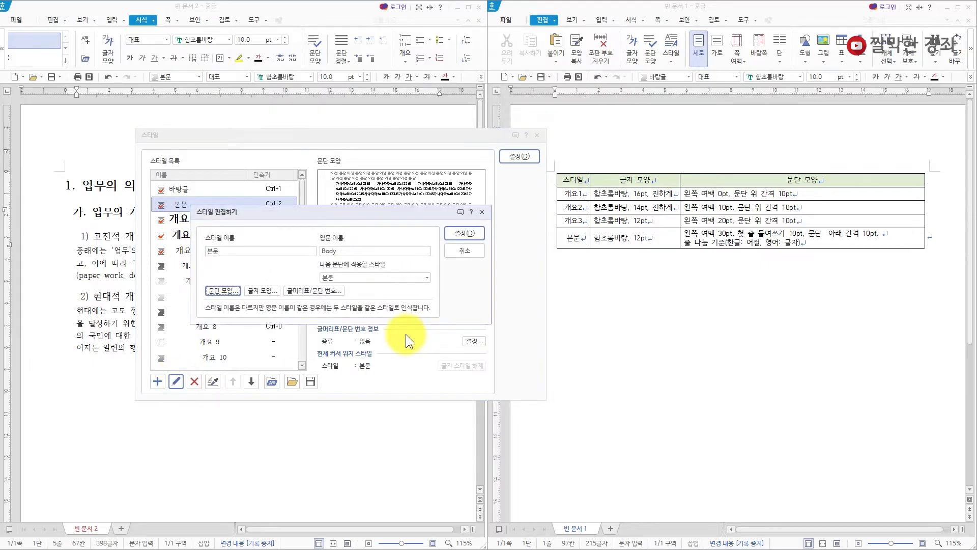
click(261, 291)
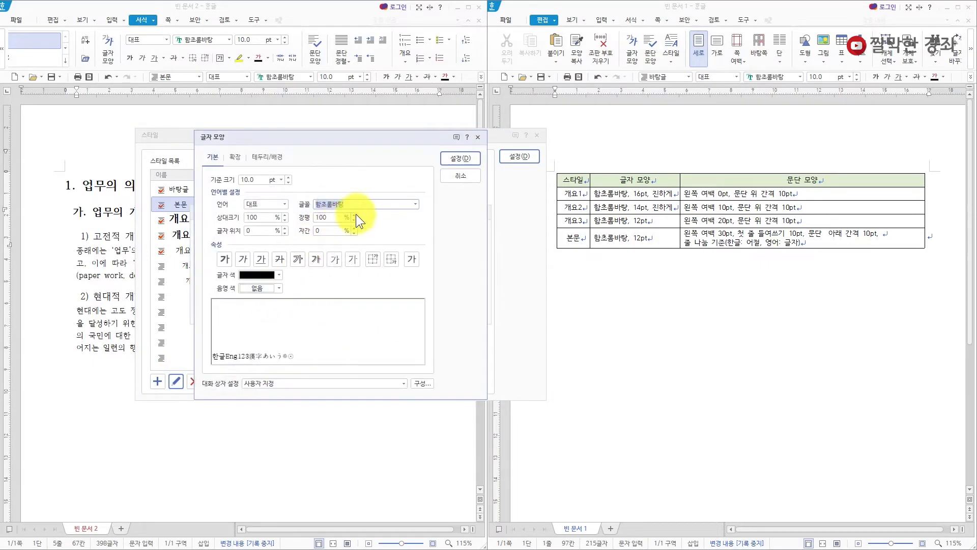
click(288, 176)
click(288, 176)
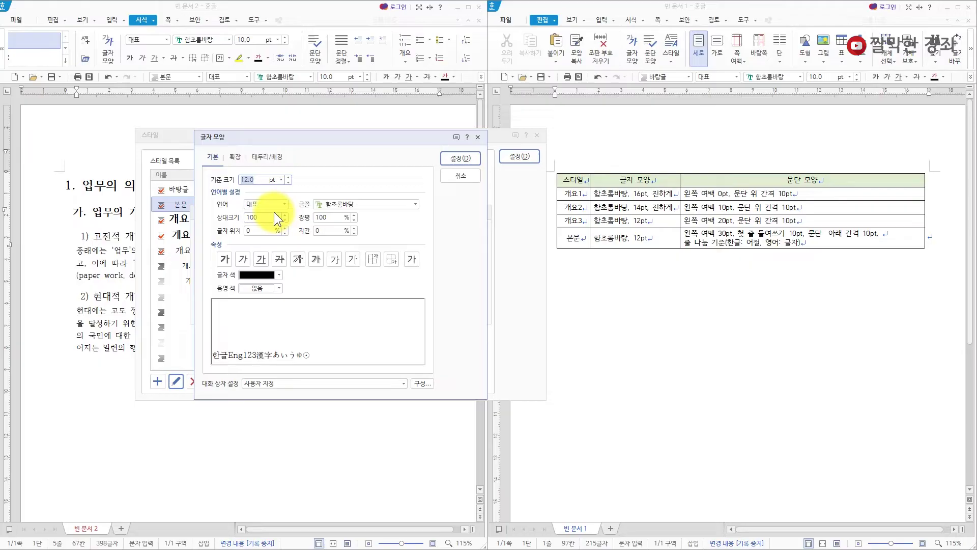
click(445, 159)
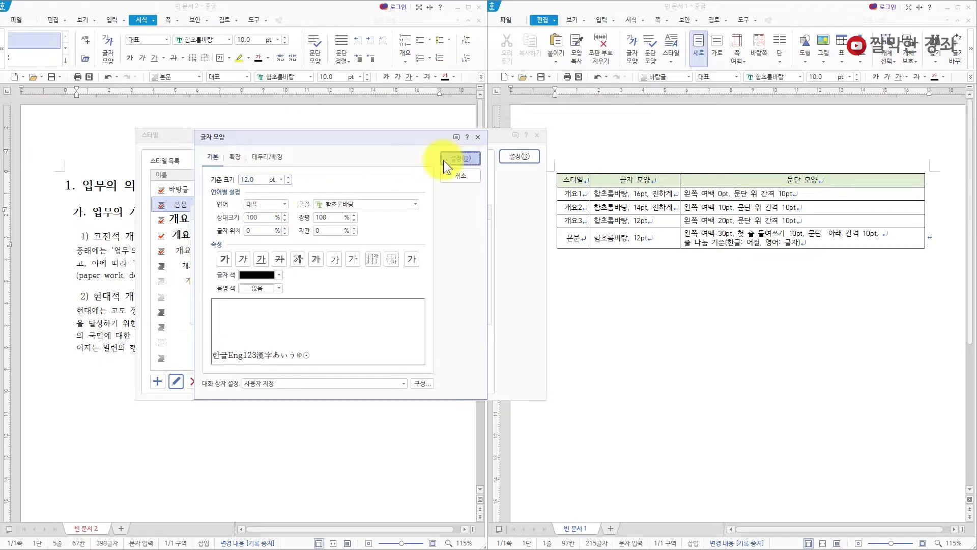
- Set the 본문 style's paragraph shape to a 30 pt left margin, 10 pt first-line indent (들여쓰기) and 10 pt spacing below
click(221, 291)
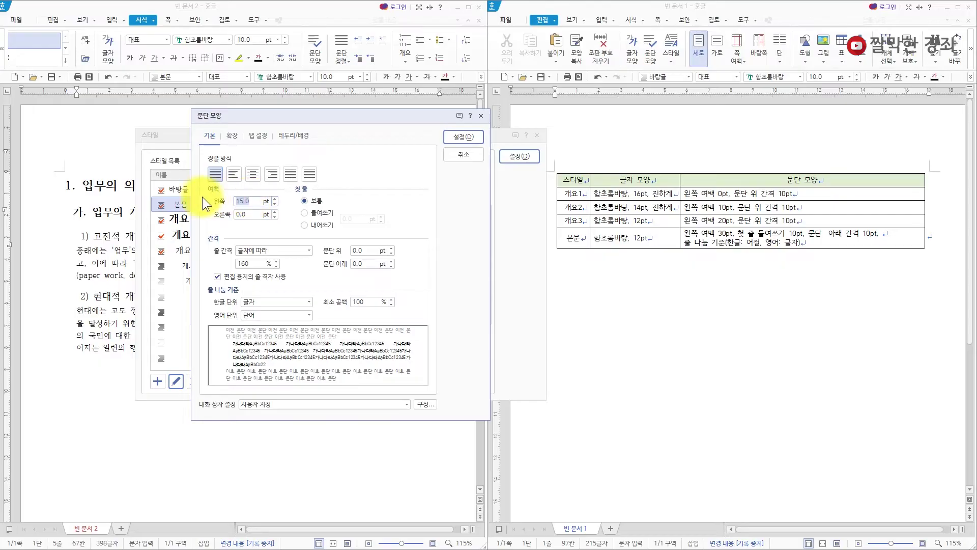
text(30)
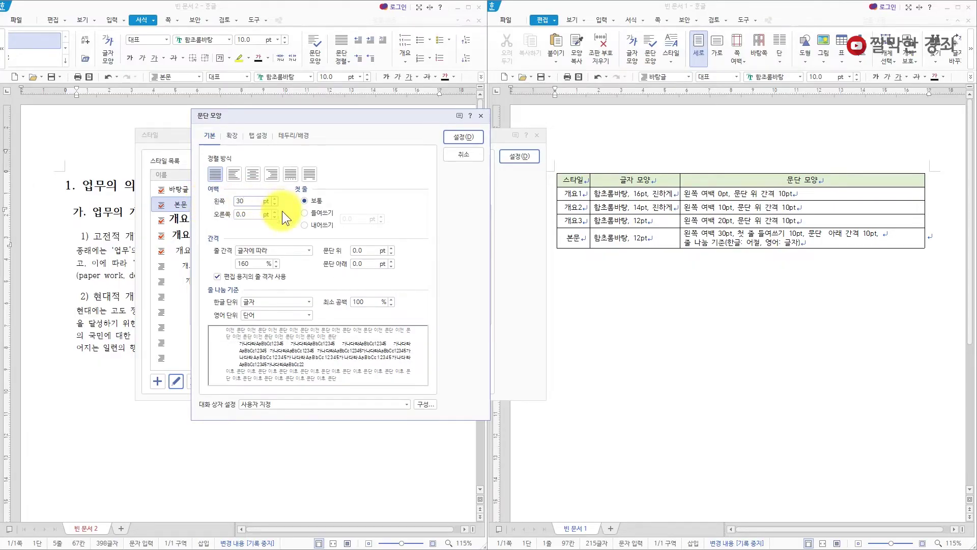
click(306, 210)
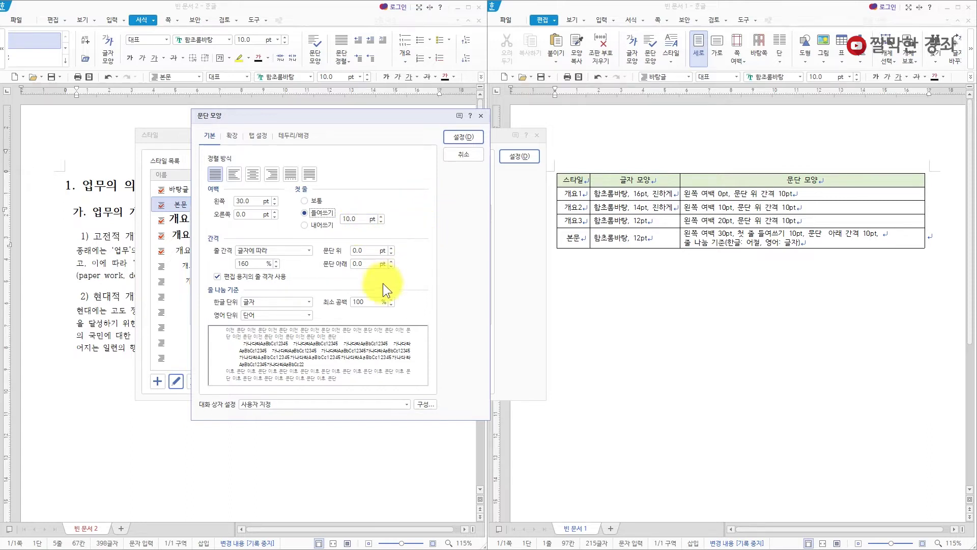
click(370, 264)
text(10)
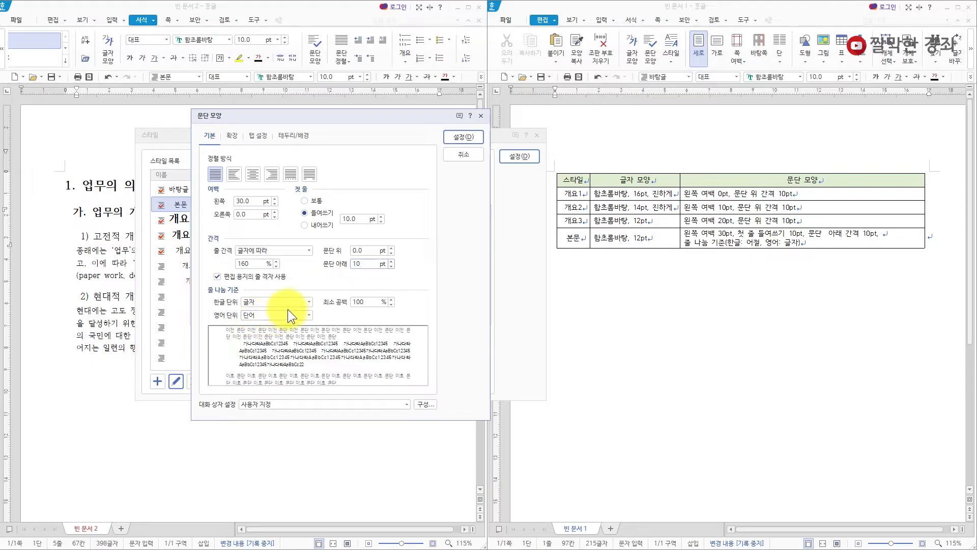
- Set the 본문 style's line-break units to 어절 for Korean and 글자 for English, save the style and finish the style settings
click(310, 302)
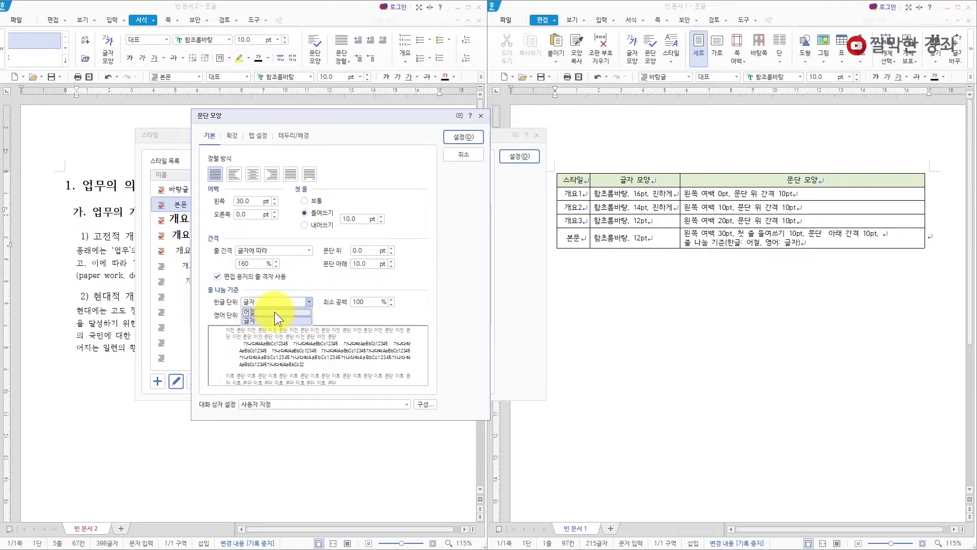
click(274, 312)
click(309, 315)
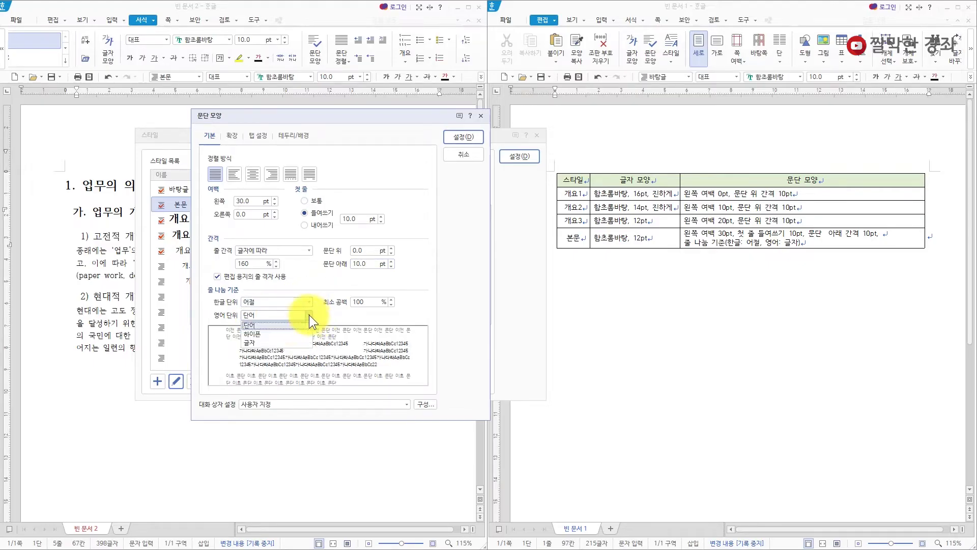
click(262, 342)
click(456, 142)
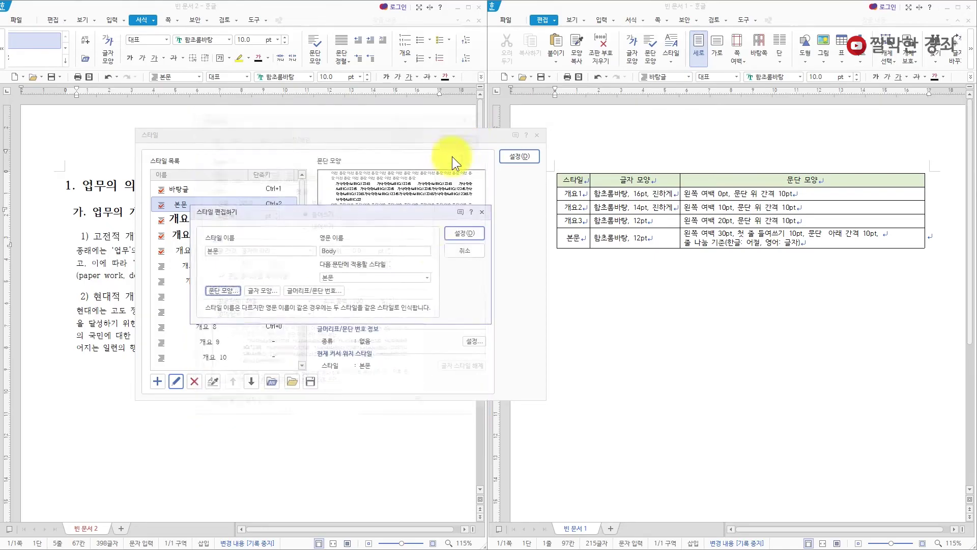
click(456, 234)
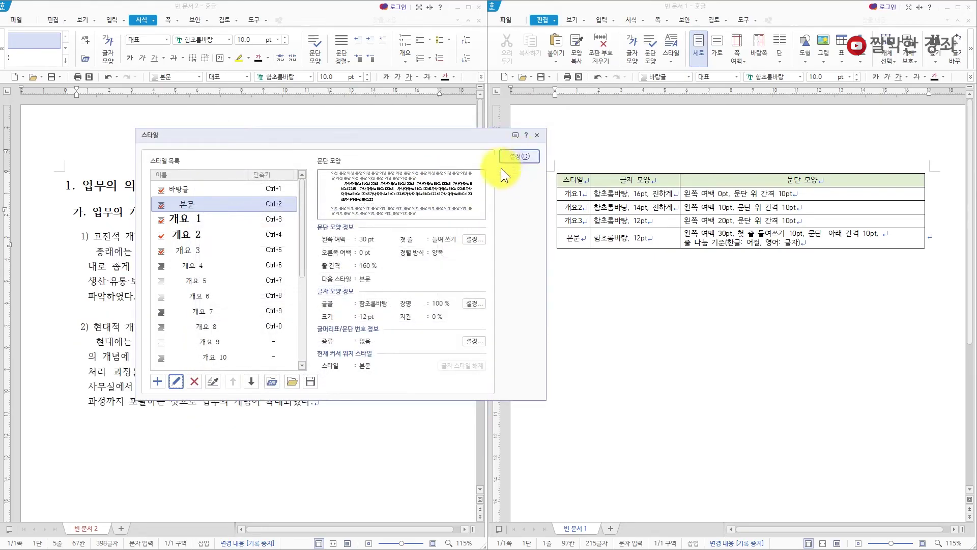
drag(380, 135, 749, 280)
click(749, 179)
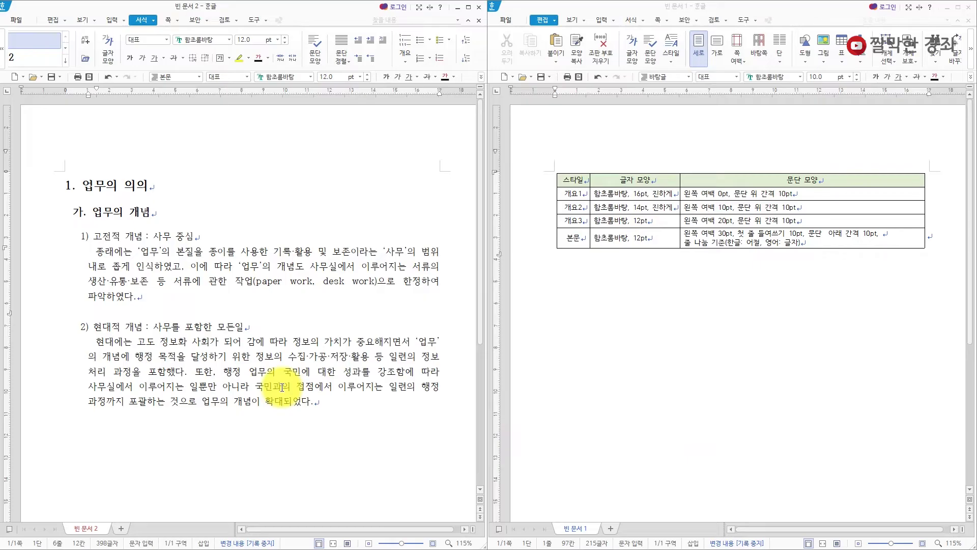
- Add the 개요 2 heading "업무의 종류" in a new paragraph after the last body text
click(318, 403)
key(Return)
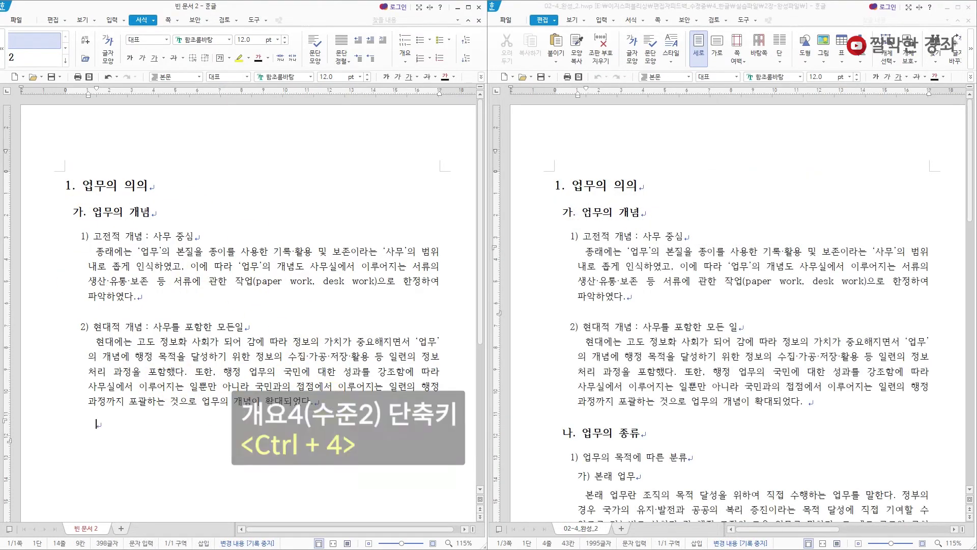
key(ctrl+4)
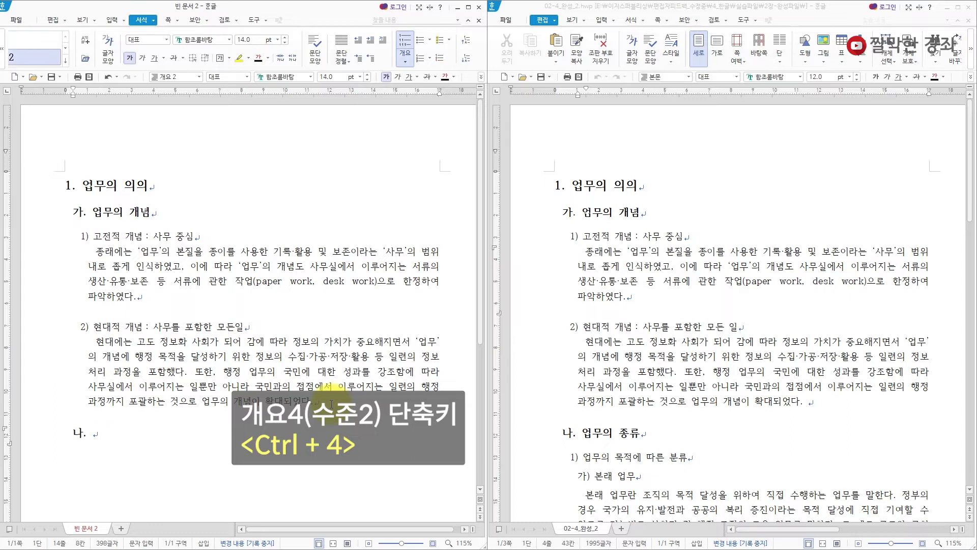
text(업무의)
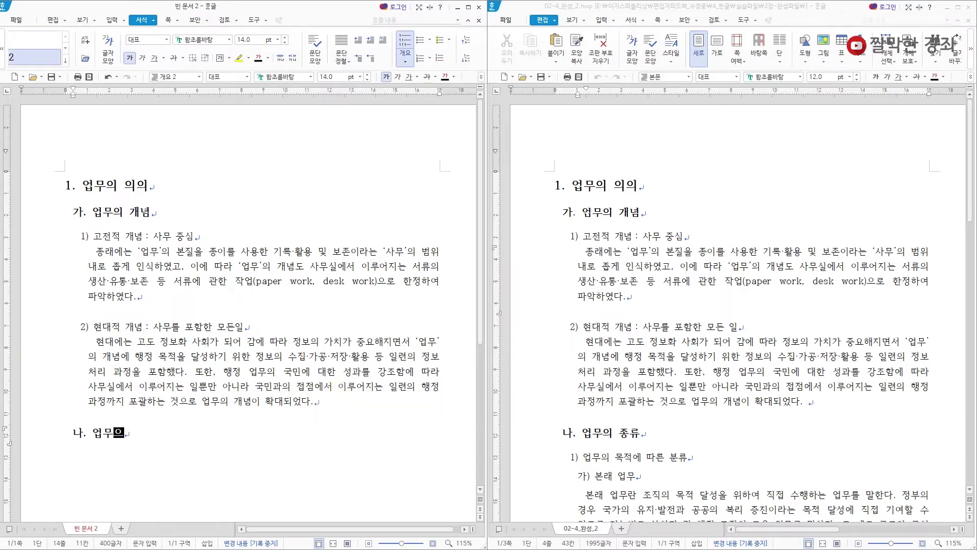
text( 종류)
- Add the 개요 3 heading "업무의 목적에 따른 분류" below the 업무의 종류 heading
key(Return)
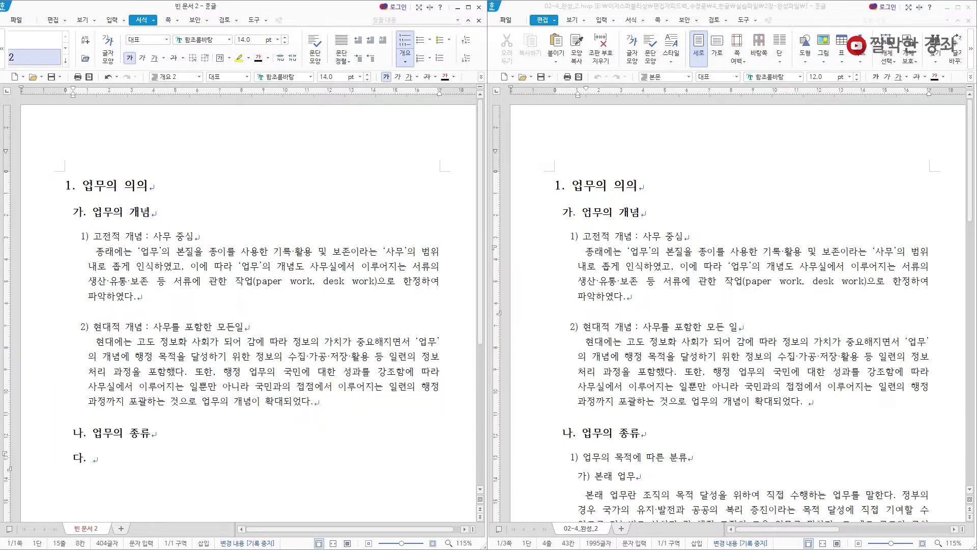
key(ctrl+5)
text(업무의 목적에 따른 분류)
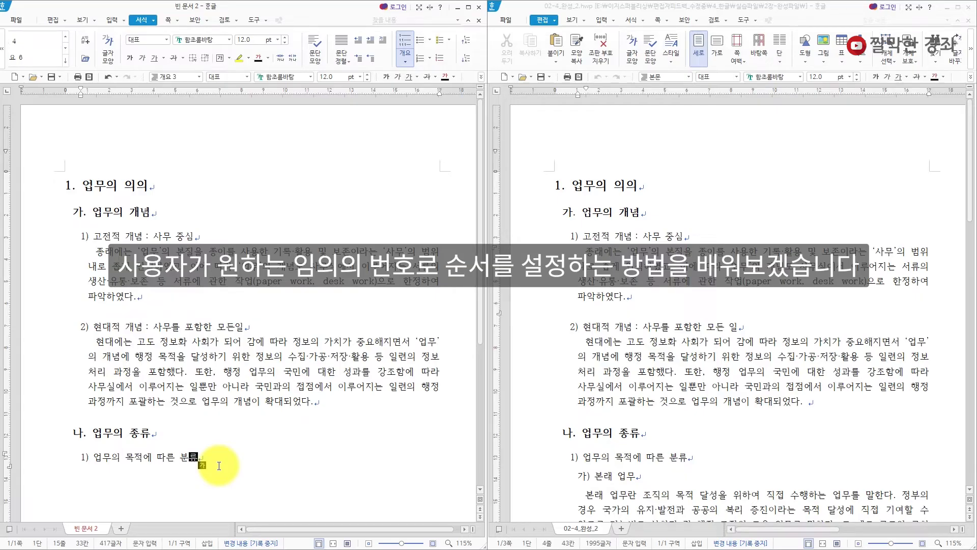
- Create a new blank document and maximize its window
key(alt+n)
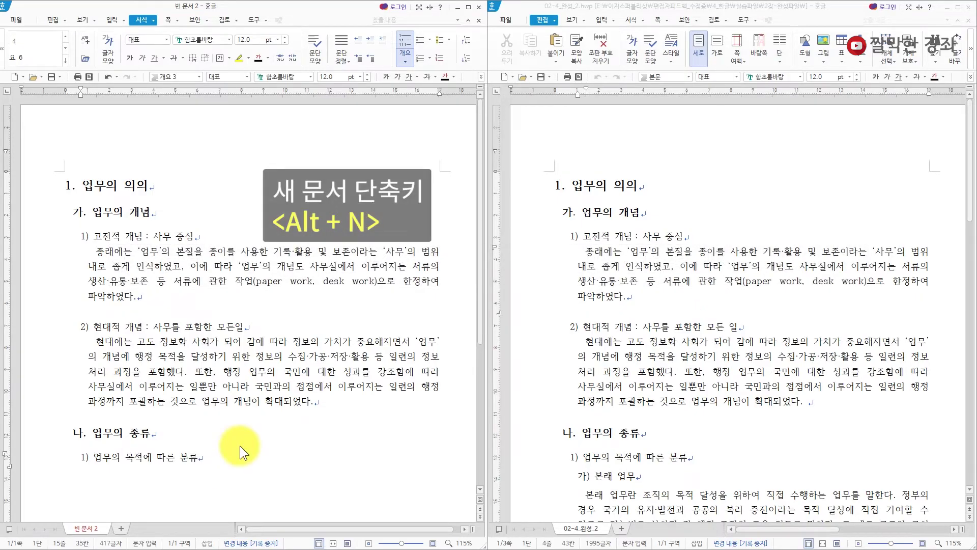
click(472, 7)
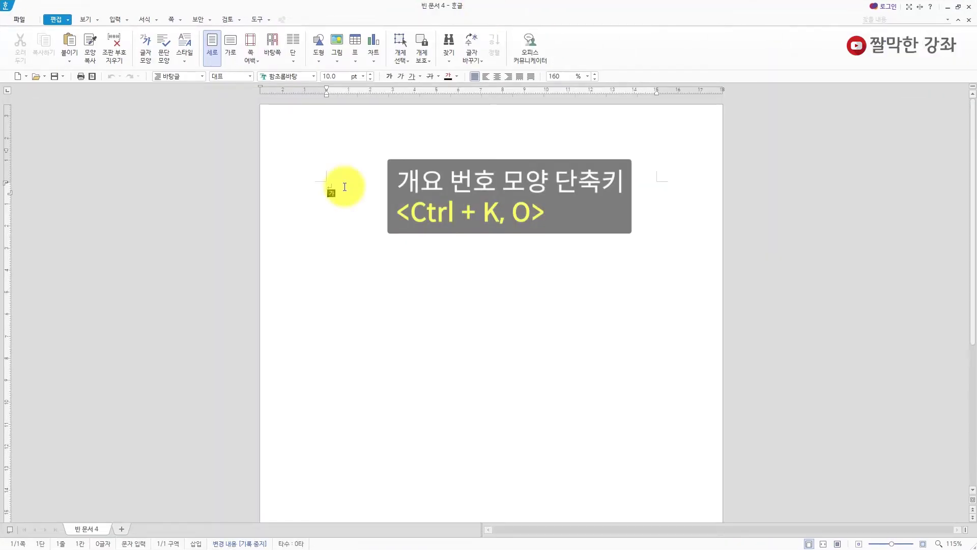
- In a user-defined outline number shape (개요 번호 모양), set the 1 수준 number shape to I,II,III
key(ctrl+k)
key(o)
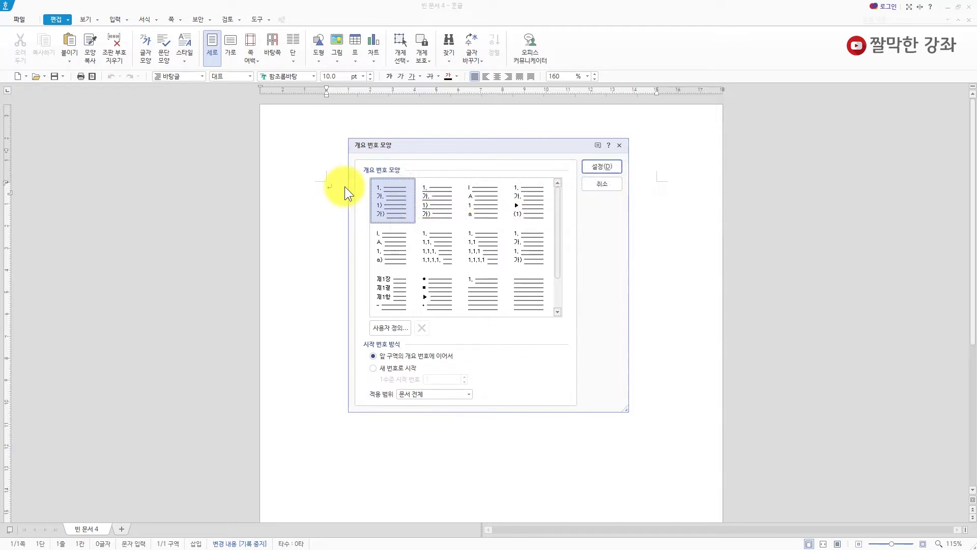
click(391, 329)
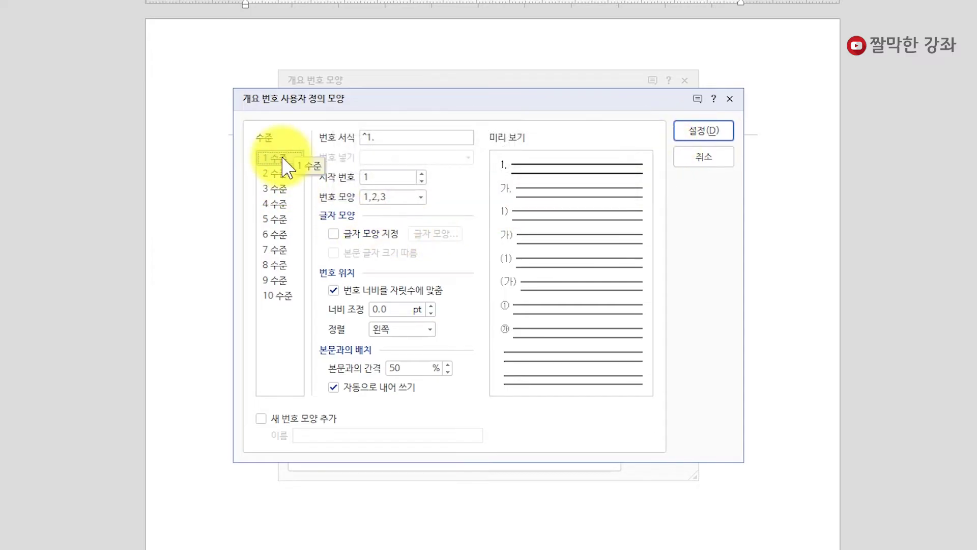
click(420, 199)
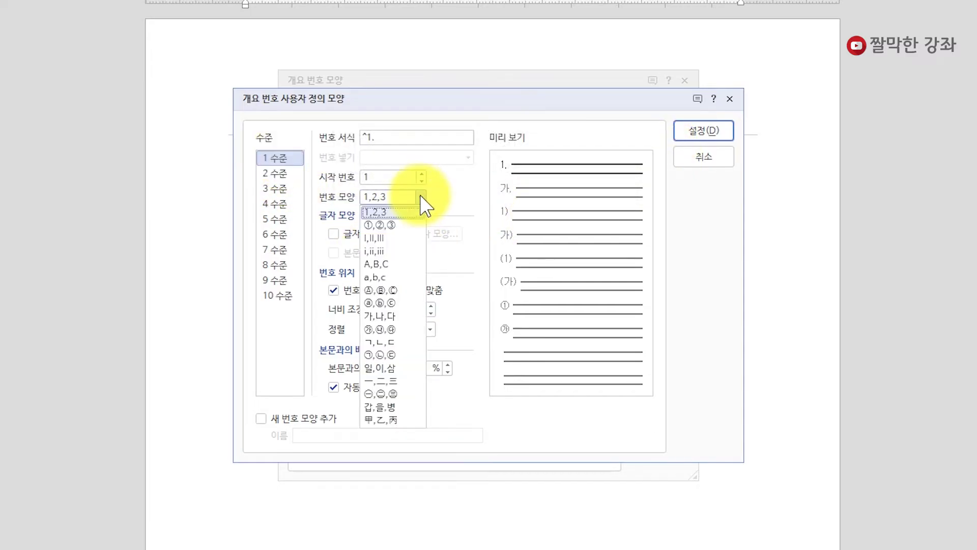
click(377, 240)
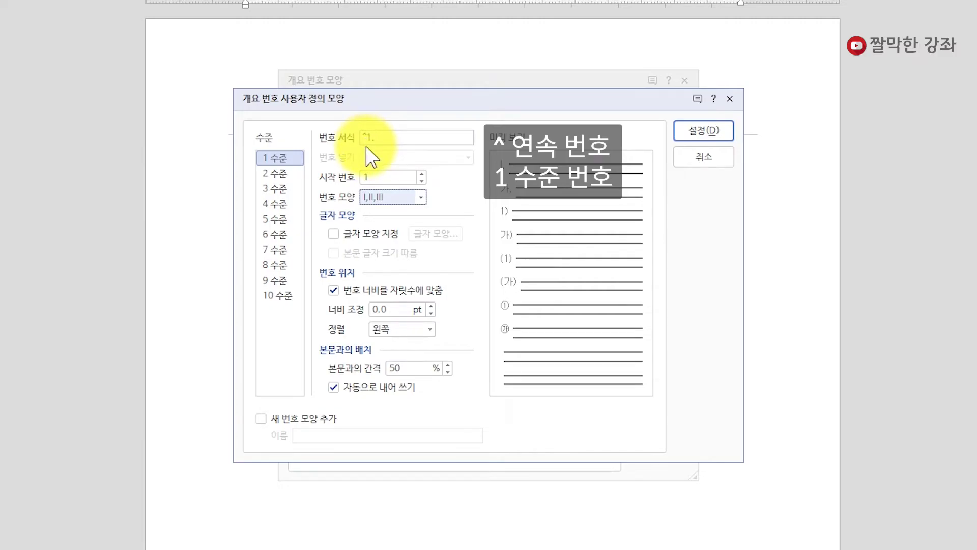
click(285, 171)
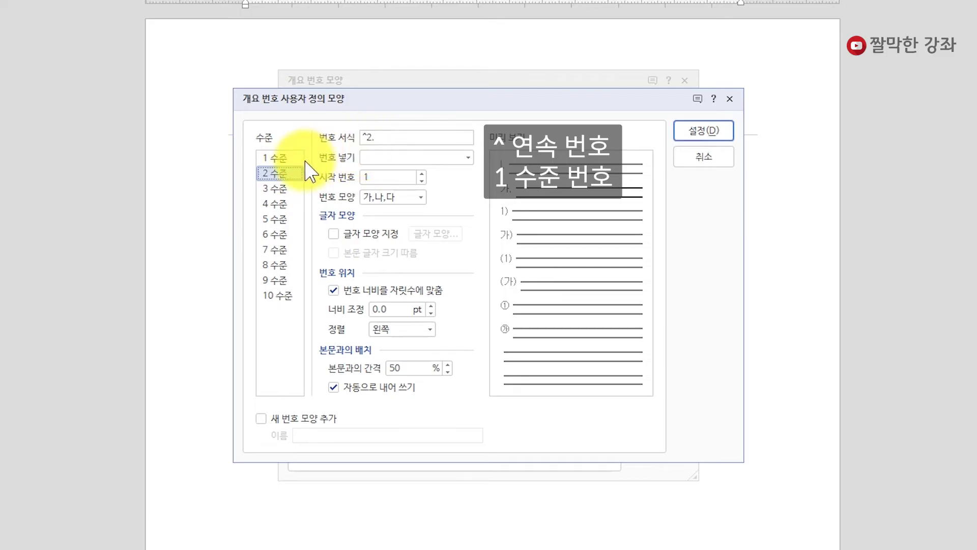
click(282, 158)
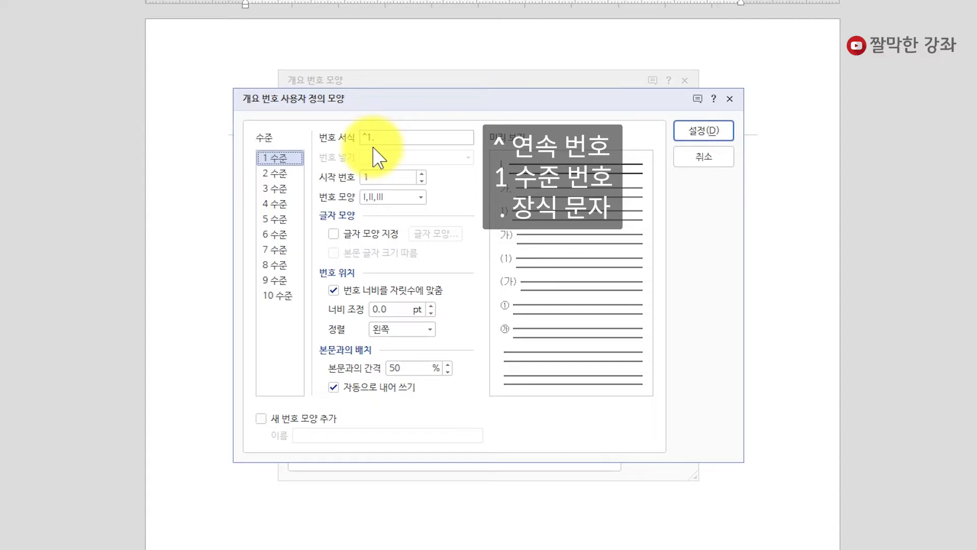
- Set the 2 수준 number shape to 1,2,3 in the user-defined outline numbering
click(289, 174)
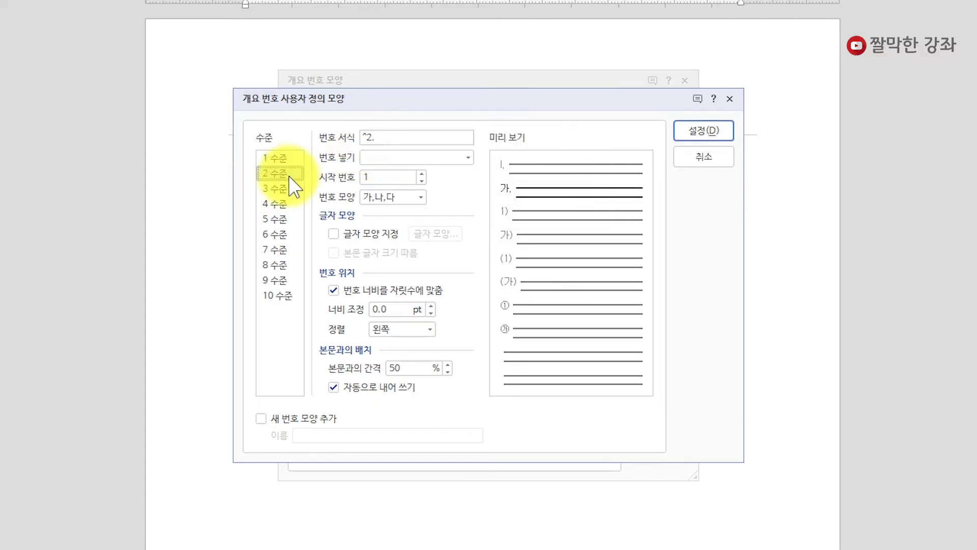
click(420, 198)
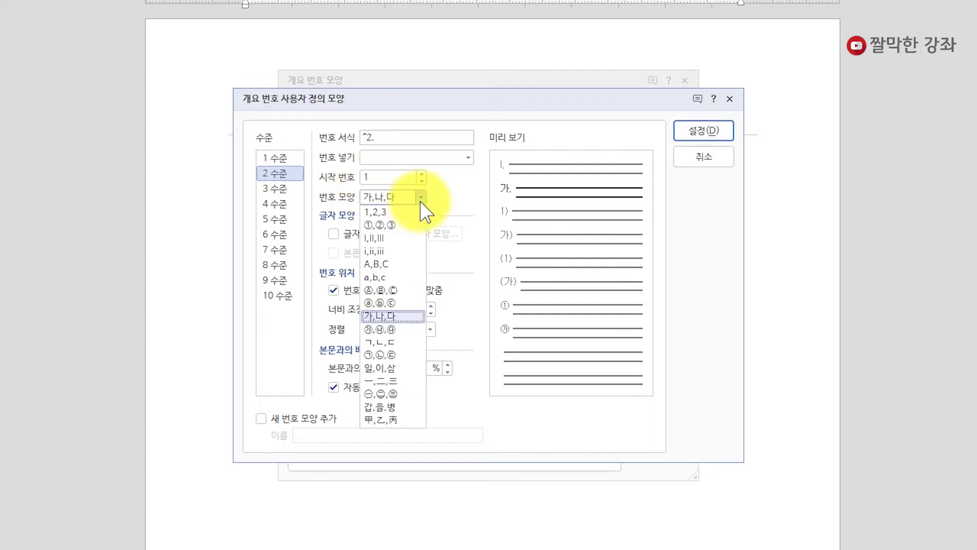
click(392, 212)
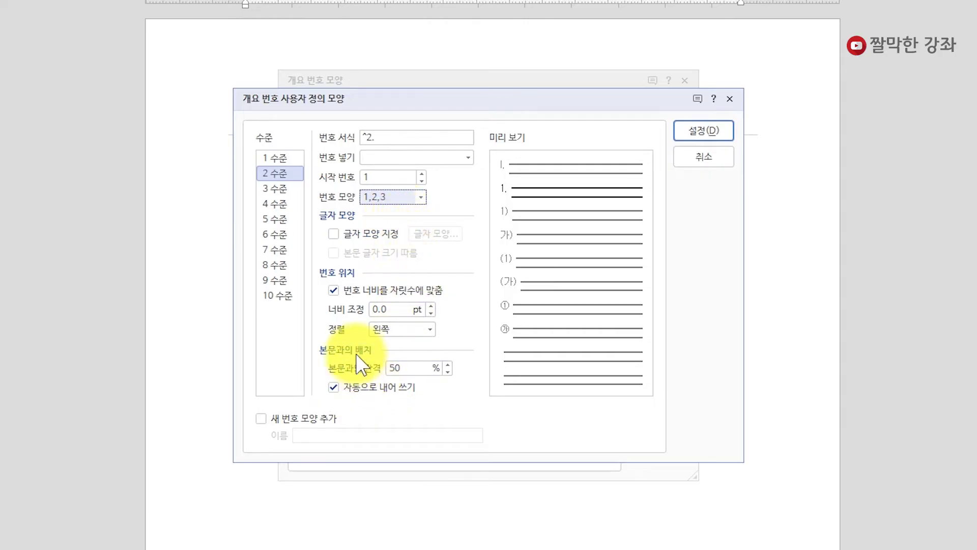
- Put an opening parenthesis before the 3 수준 number so its format reads (^3)
click(277, 192)
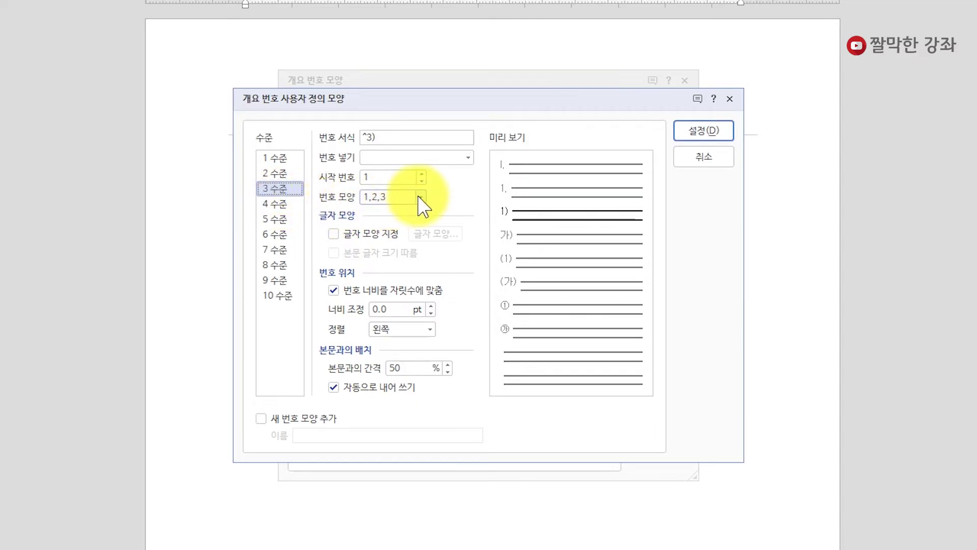
click(367, 160)
click(371, 138)
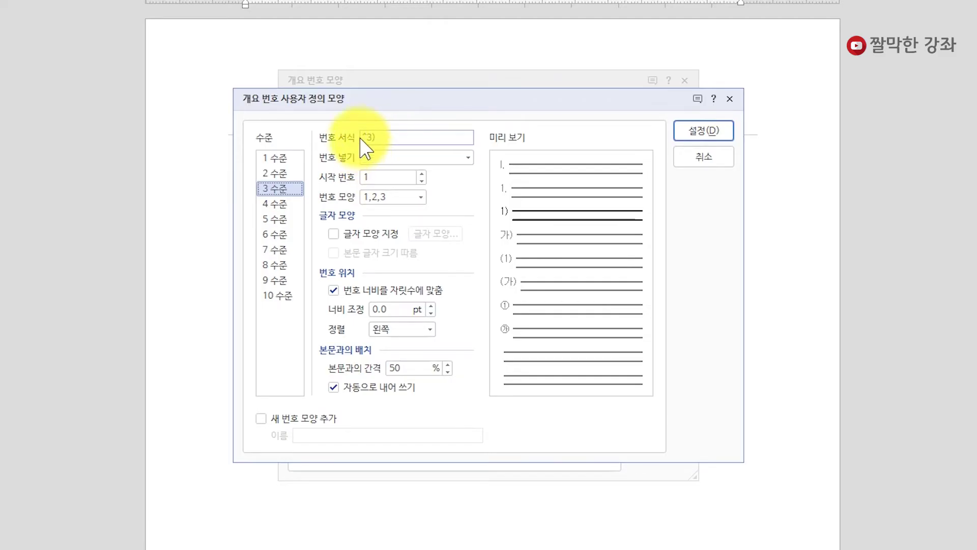
text(()
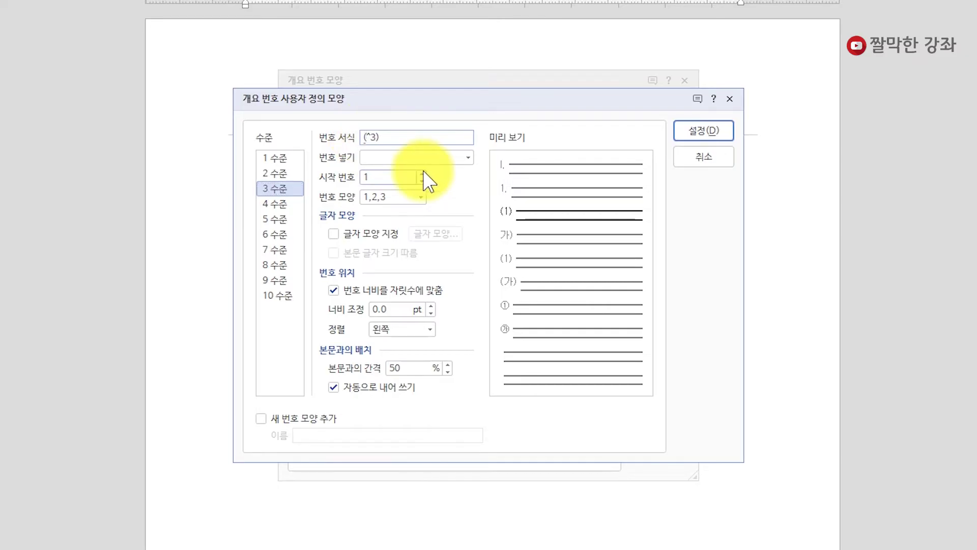
click(383, 159)
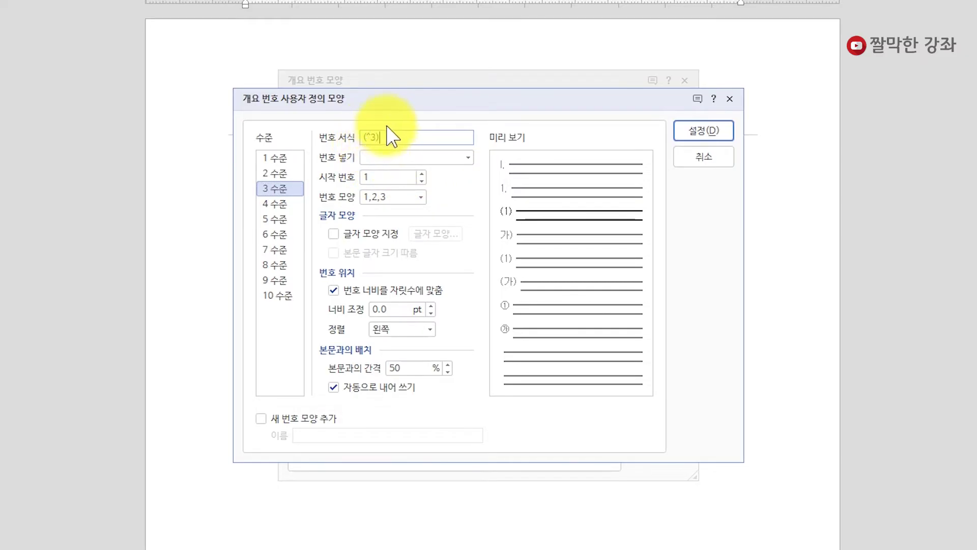
click(387, 136)
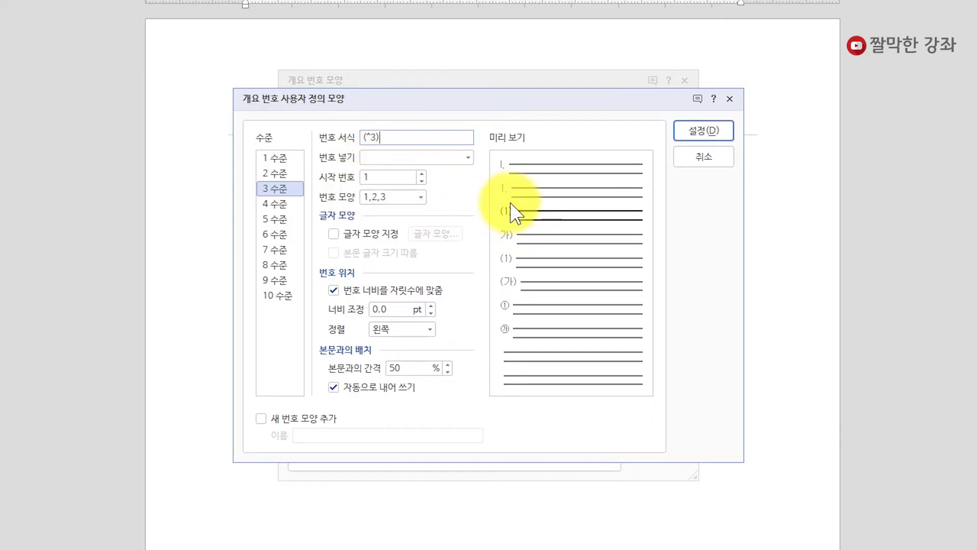
- Set the 4 수준 number shape to ①,②,③ and shorten its number format to ^4
click(275, 204)
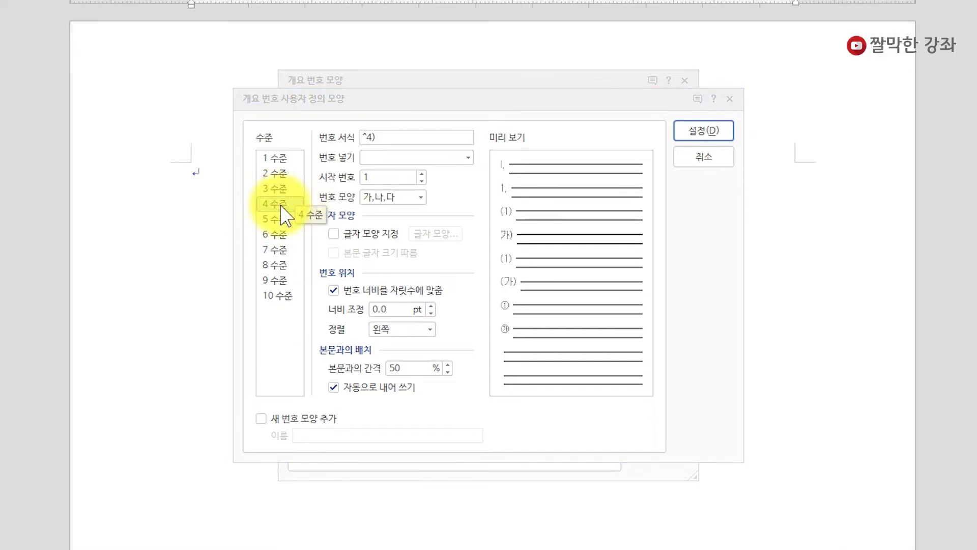
click(421, 198)
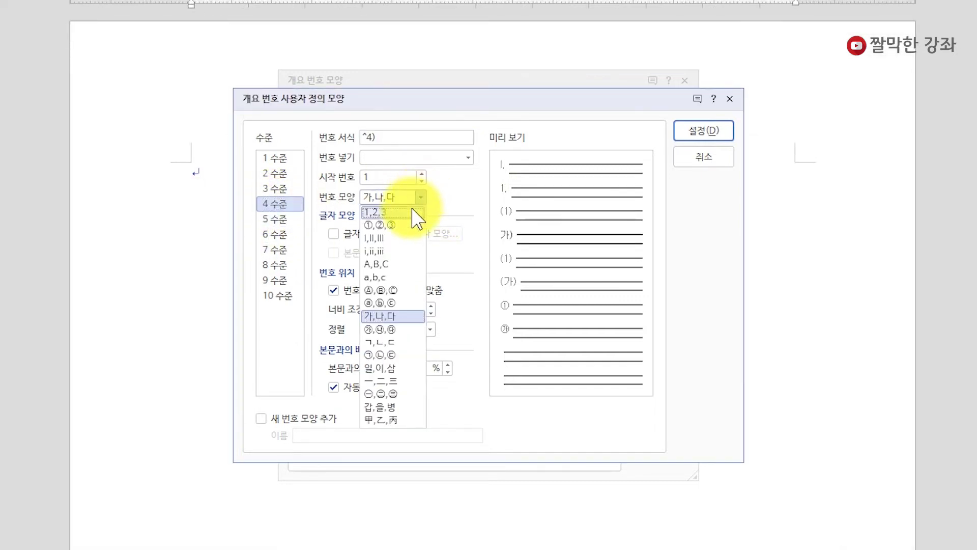
click(387, 226)
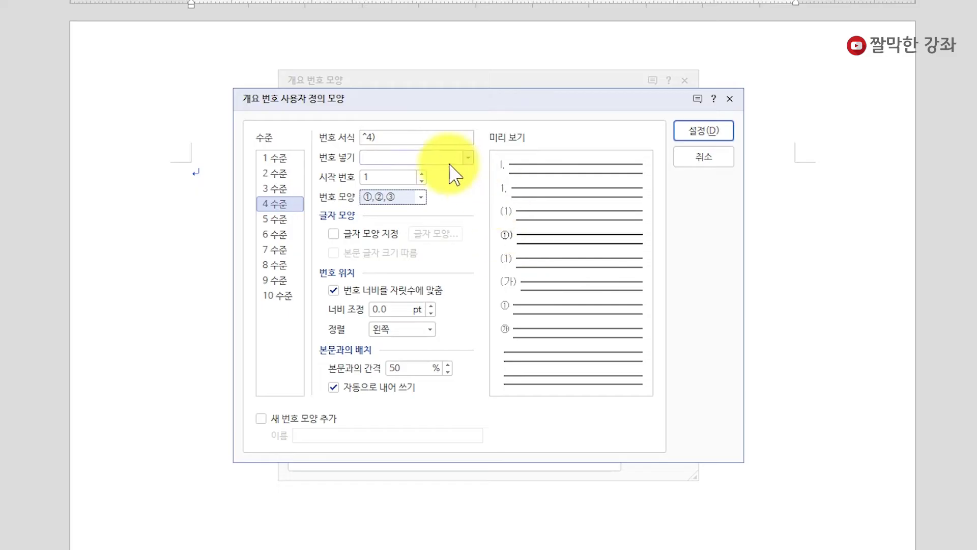
click(396, 136)
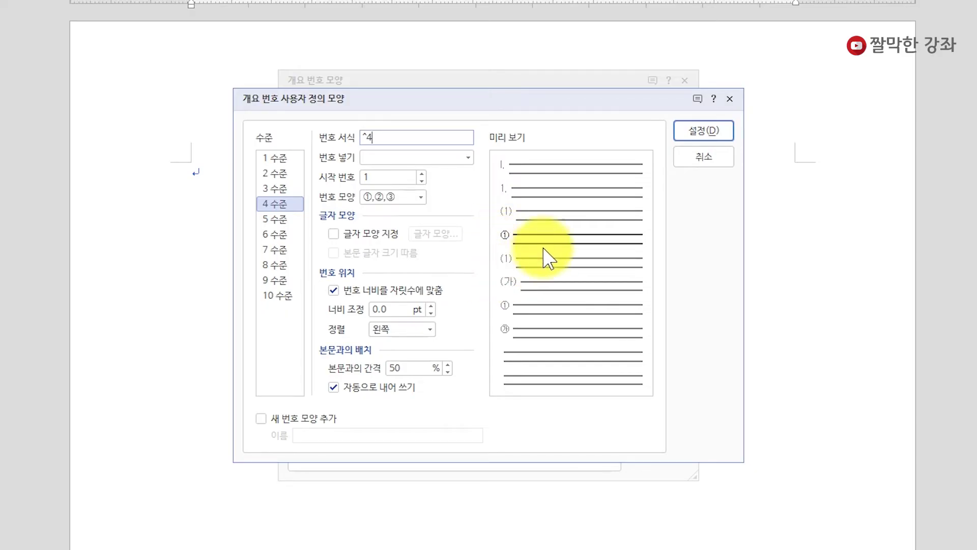
- Save the custom numbering as a new number shape named 보고서 and apply it to the document
click(261, 419)
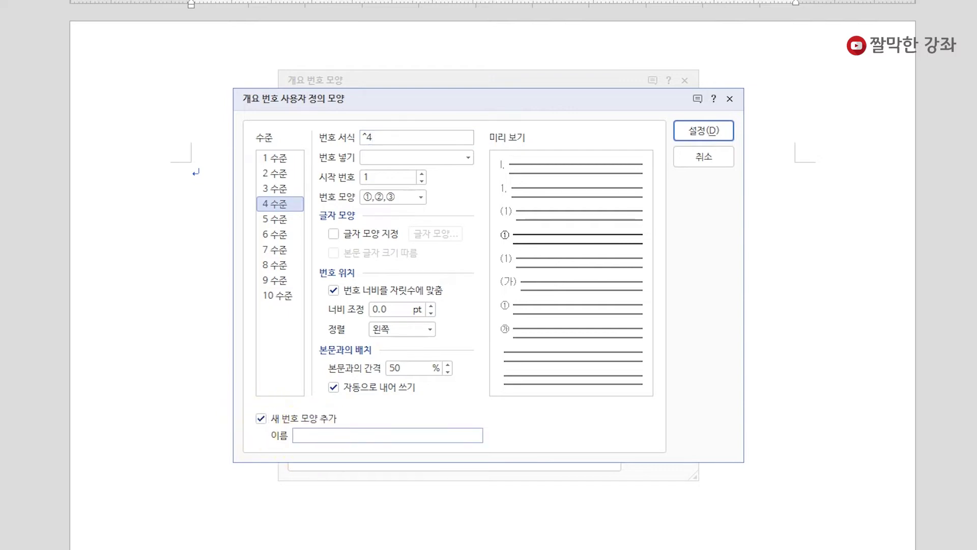
text(보고서)
click(702, 129)
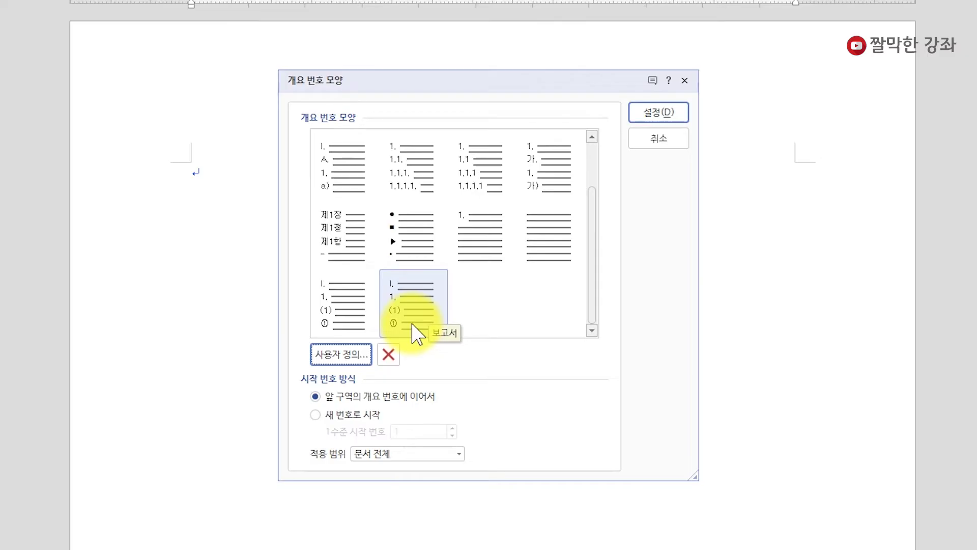
click(657, 114)
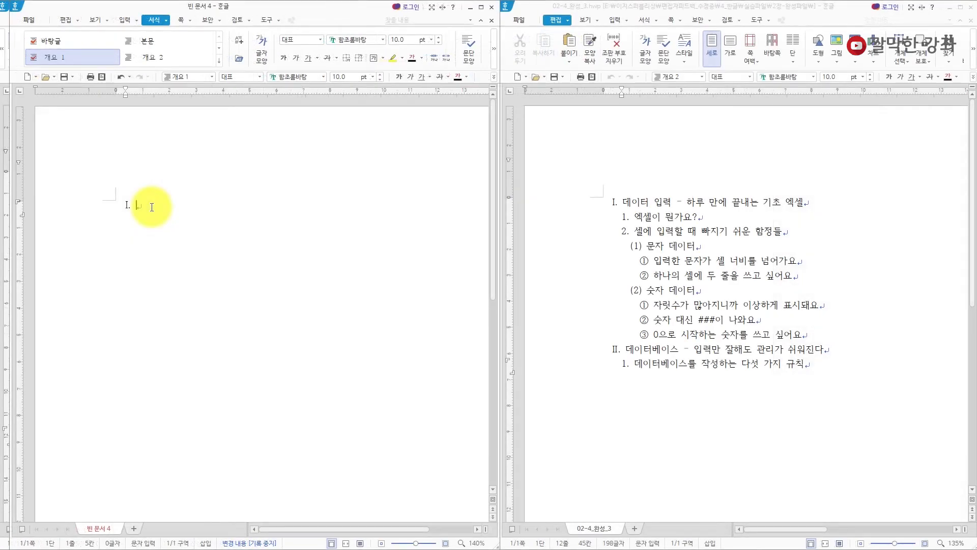
- Enter the 개요 1 heading "데이터 입력 - 하루 만에 끝내는 기초 엑셀" and start a new paragraph
text(데이터 입력)
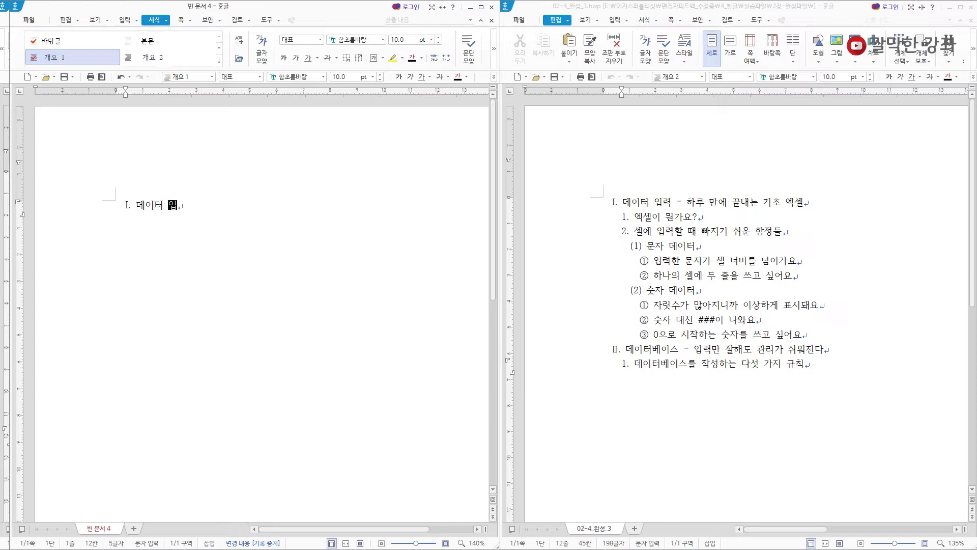
text(만에 끝내는 기초 엑셀)
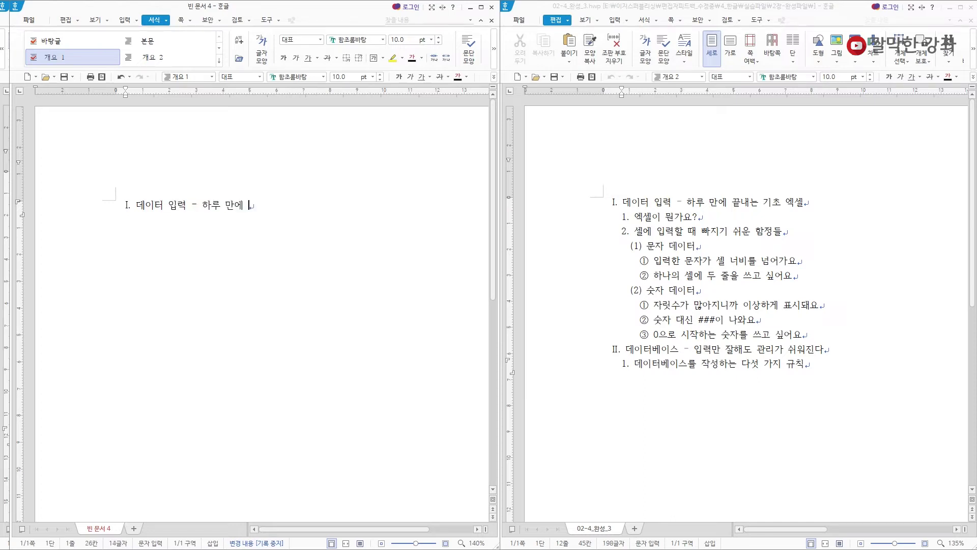
key(Return)
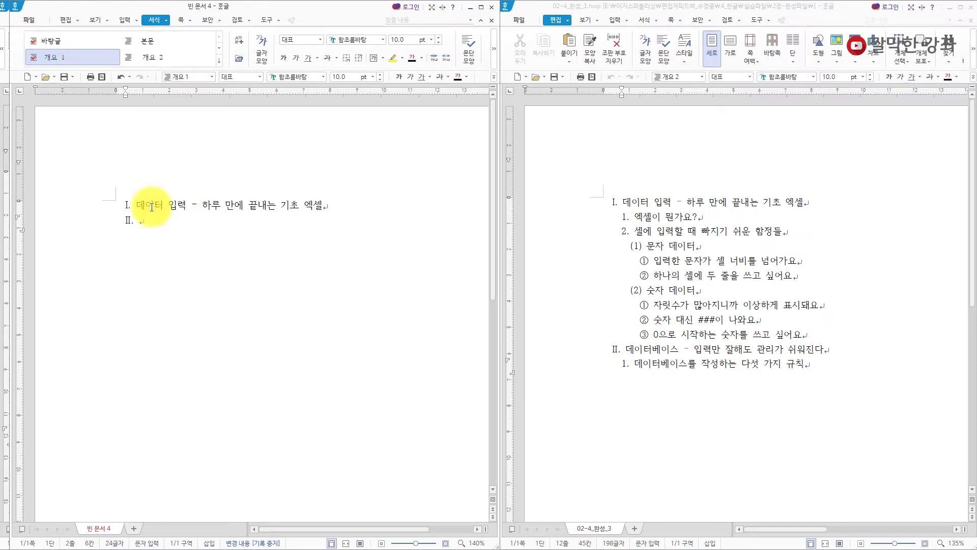
- Add the 개요 2 headings "엑셀이 뭔가요?" and "셀에 입력할 때 빠지기 쉬운 함정들" under the first heading
key(ctrl+4)
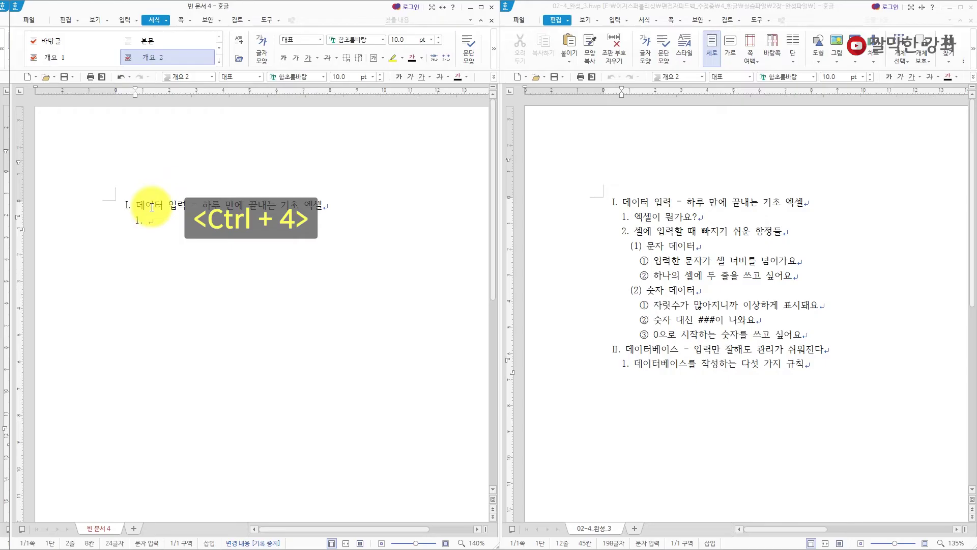
text(엑셀ㅇ이 뭔가요?)
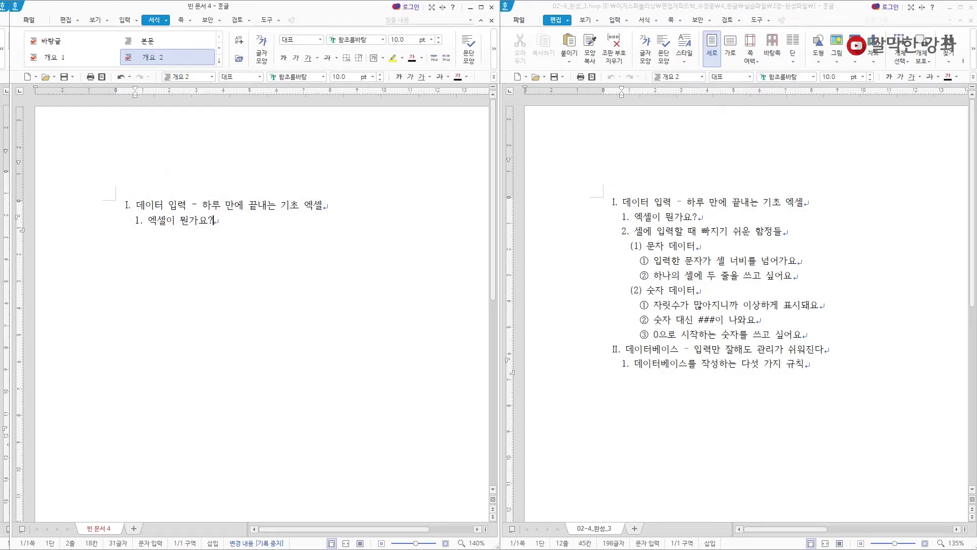
key(Return)
text(셀에 입력할 때 빠지기 쉬운 하)
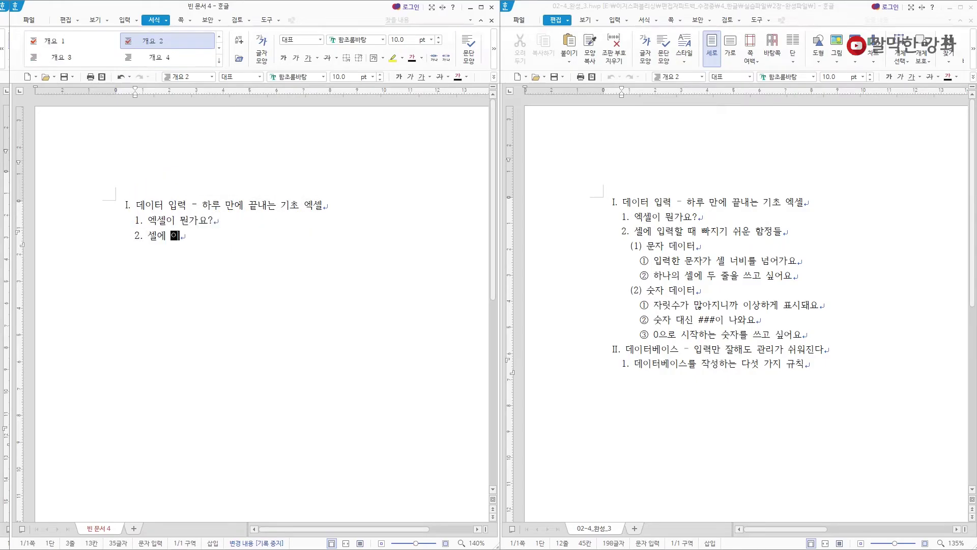
text(함정들)
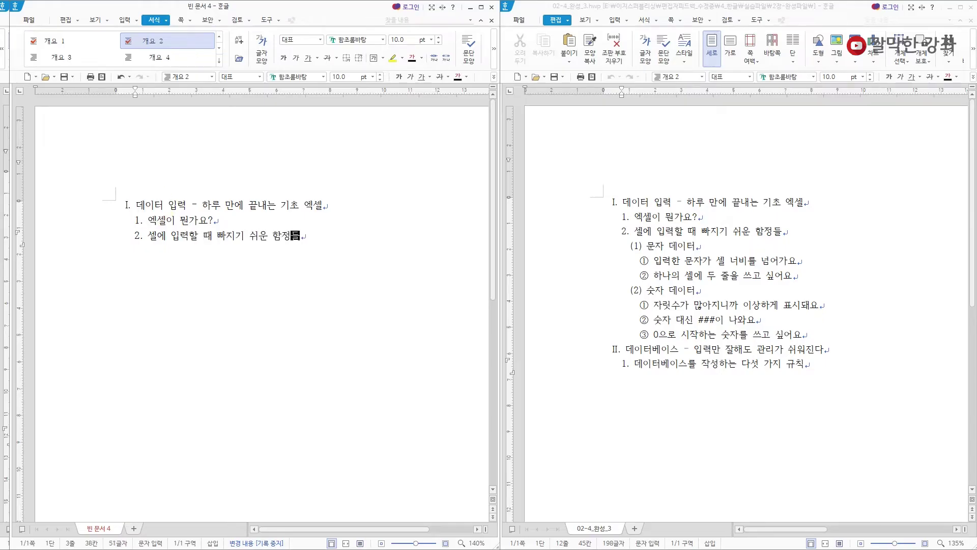
- Add the 개요 3 heading "문자 데이터" in a new paragraph below the 함정들 heading
key(Return)
key(ctrl+5)
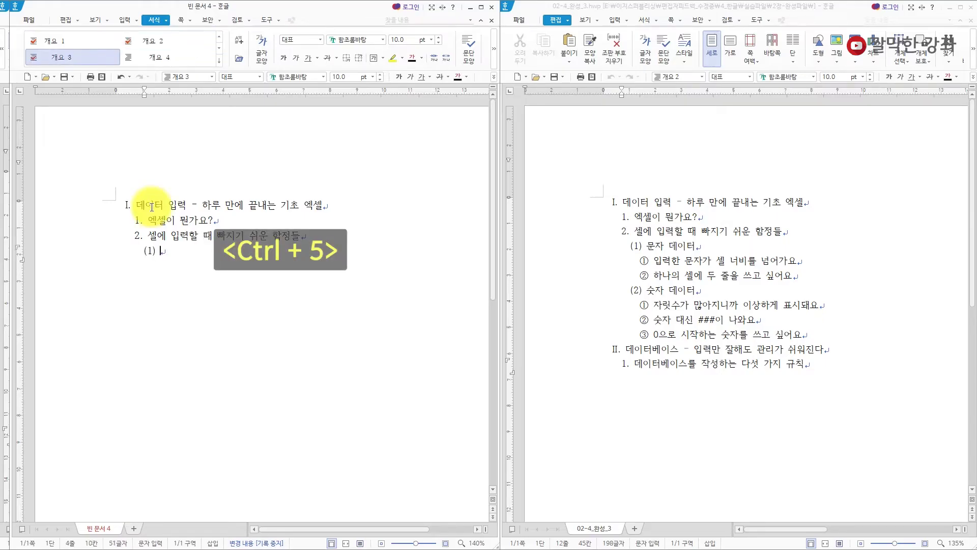
text(문자 데이터)
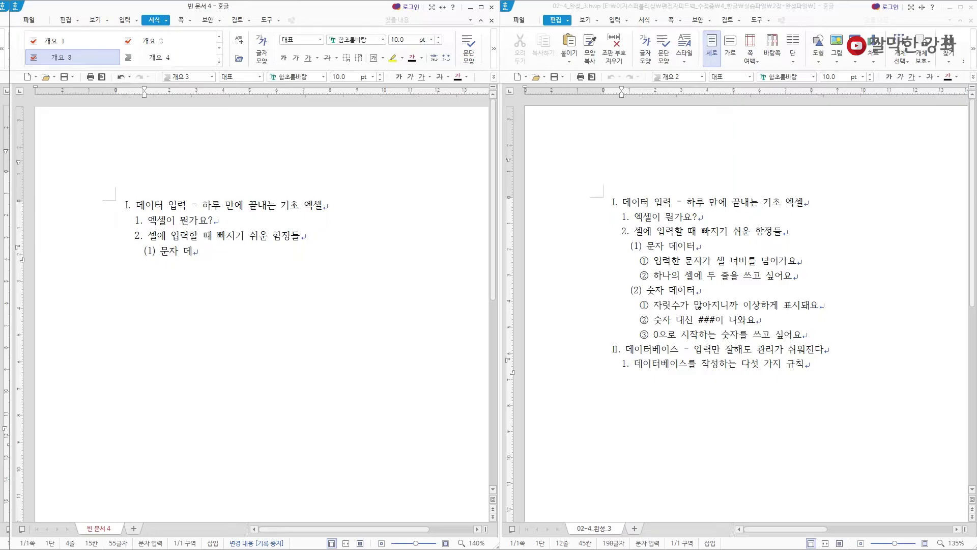
- Add the 개요 4 items "입력한 문자가 셀 너비를 넘어가요" and "하나의 셀에 두 줄을 쓰고 싶어요" under 문자 데이터
key(Return)
key(ctrl+6)
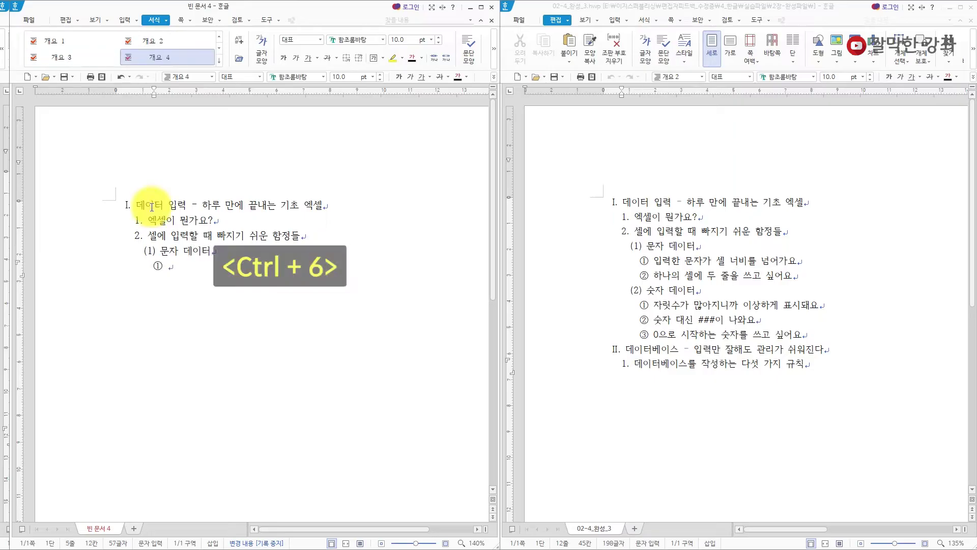
text(입력한)
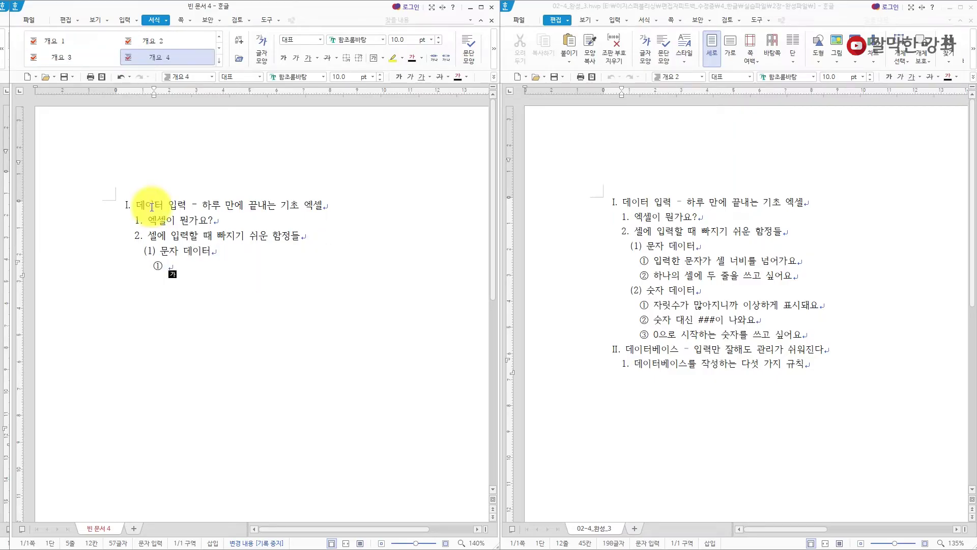
text( 문)
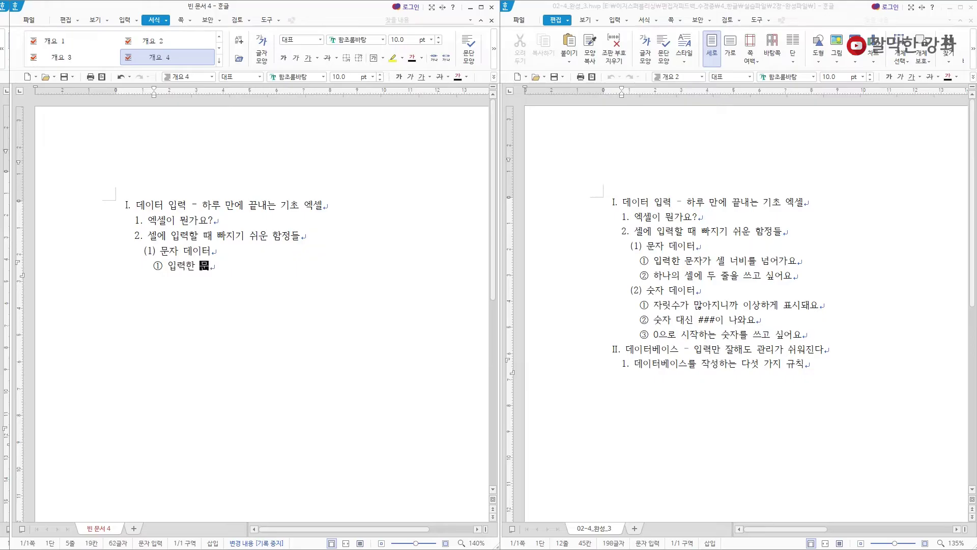
text(자가 셀 너비를 넘어가요.)
key(Return)
text(하나의 셀에 두 줄을 쓰)
text(고 싶어요.)
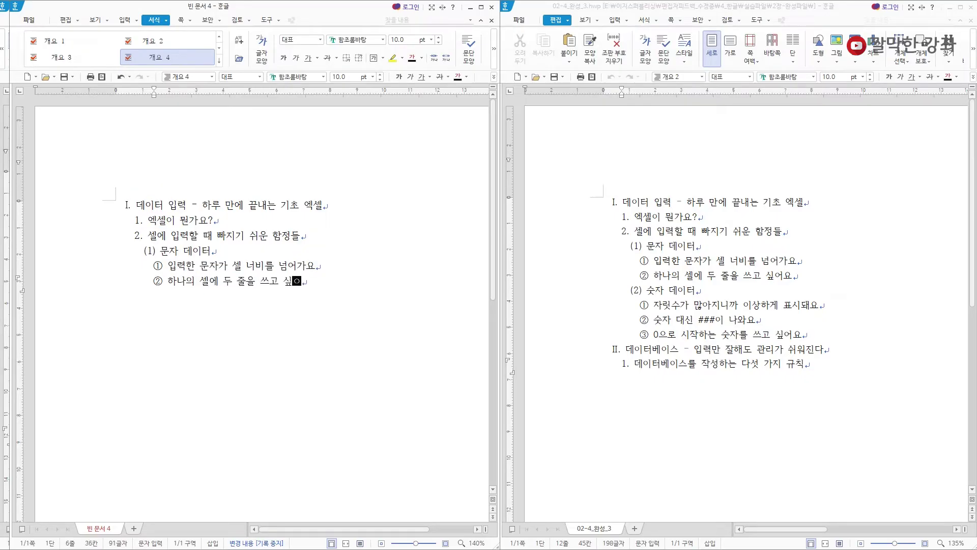
- Add the 개요 3 heading "숫자 데이터" in a new paragraph after the 문자 데이터 items
key(Return)
key(ctrl+5)
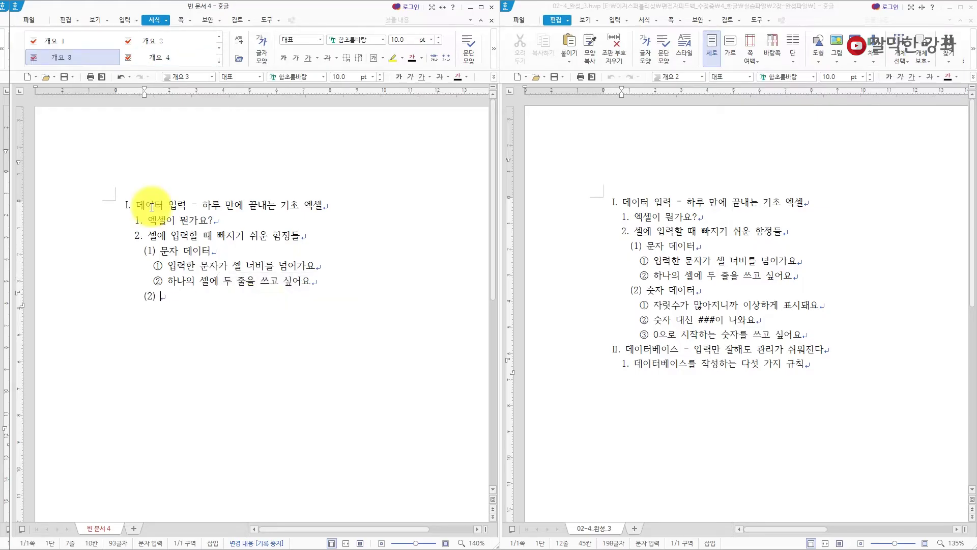
text(숫자 데이터)
- Under 숫자 데이터, add the 개요 4 items "자릿수가 많아지니까 이상하게 표시돼요", "숫자 대신 ###이 나와요" and "0으로 시작하는 숫자를 쓰고 싶어요"
key(Return)
key(ctrl+6)
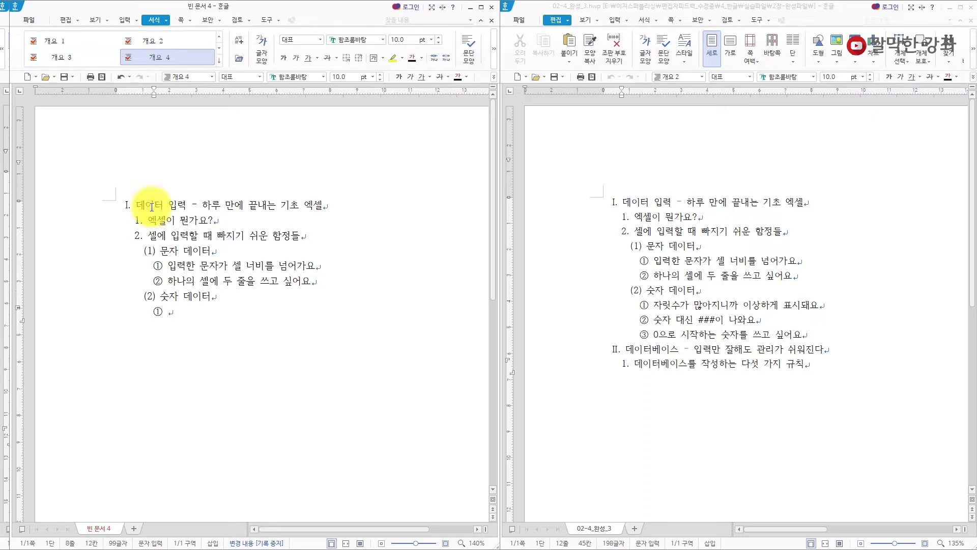
text(자릿수가 많아지니까 이상하게 표시돼요)
key(Return)
text(숫자 대신 ###이 나와요)
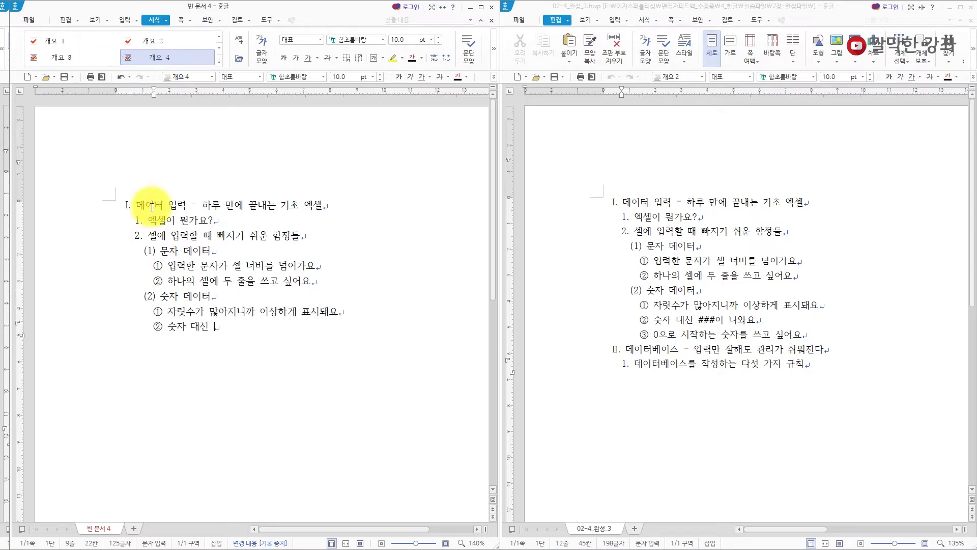
key(Return)
text(0으로 시작하는 ㅅ숫자를 쓰고 싶어요)
- Add the 개요 1 heading "데이터터베이스 - 입력만 잘해도 관리가 쉬워진다" in a new paragraph after the 숫자 데이터 items
key(Return)
key(ctrl+3)
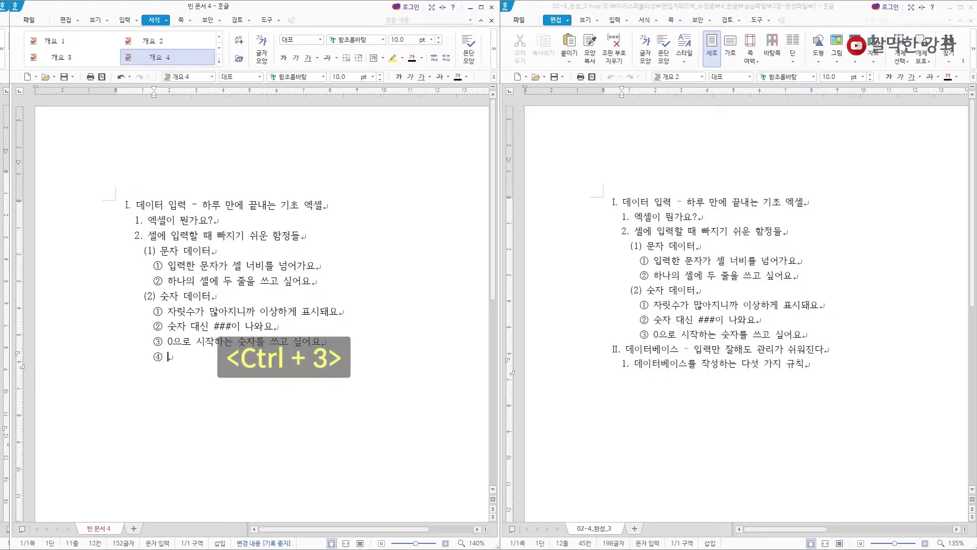
text(데이터)
text(터베이스 -)
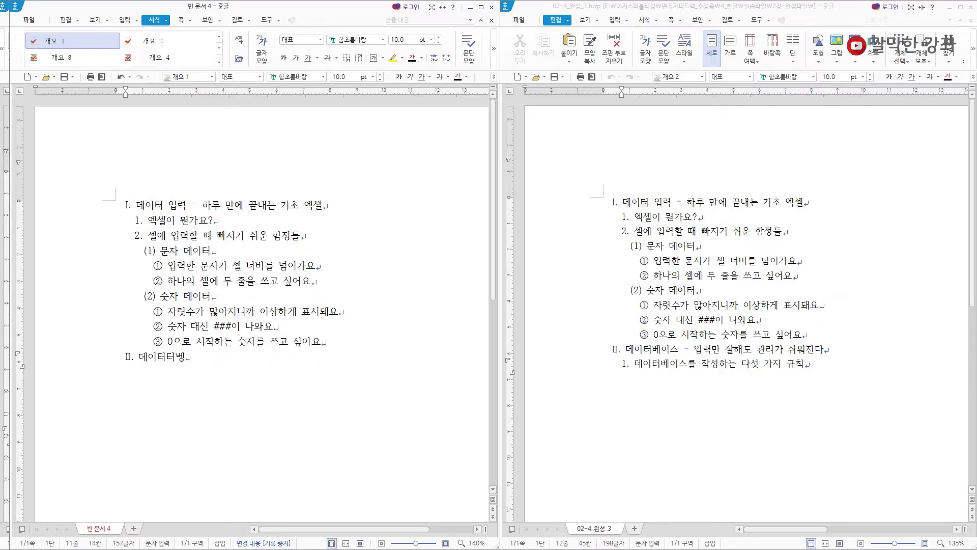
text( 입력만 잘해도 관리가 쉬워진다.)
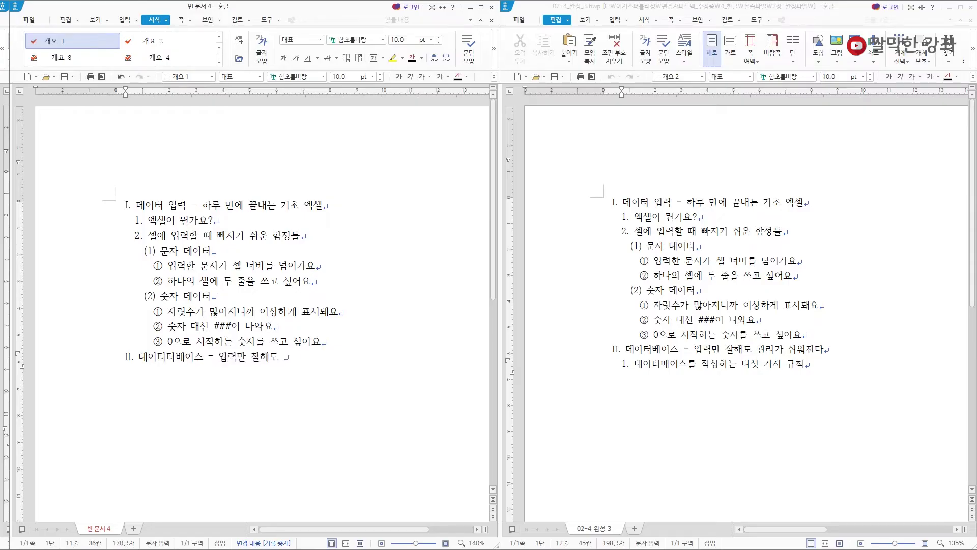
- Add the 개요 2 heading "데이터베이스를 작성하는 다섯 가지 규칙" below the second 개요 1 heading
key(Return)
key(ctrl+2)
text(1)
key(BackSpace)
text(데이터베이스를 작성하는 다섯 가지 규칙)
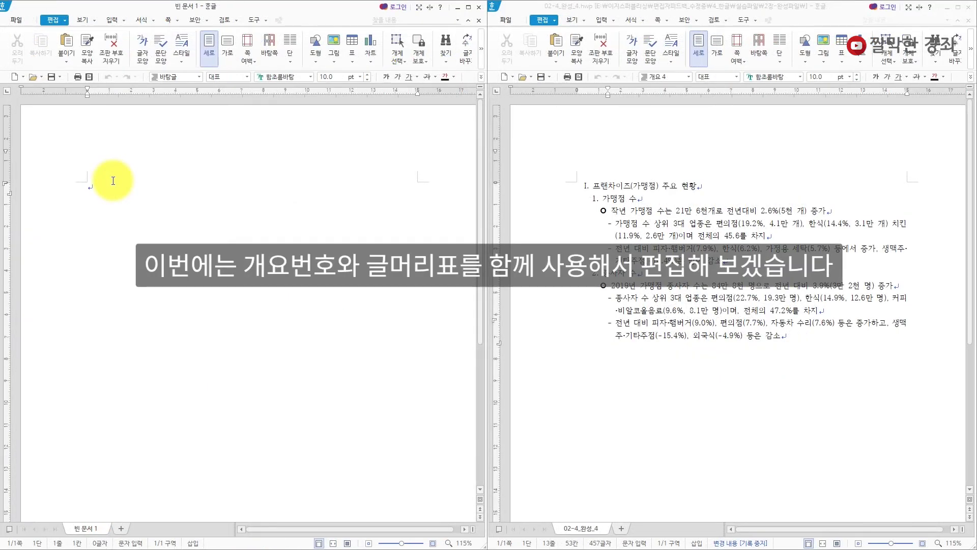
- Start a user-defined outline numbering for the blank document and set the 1 수준 number shape to I,II,III
key(Hangul)
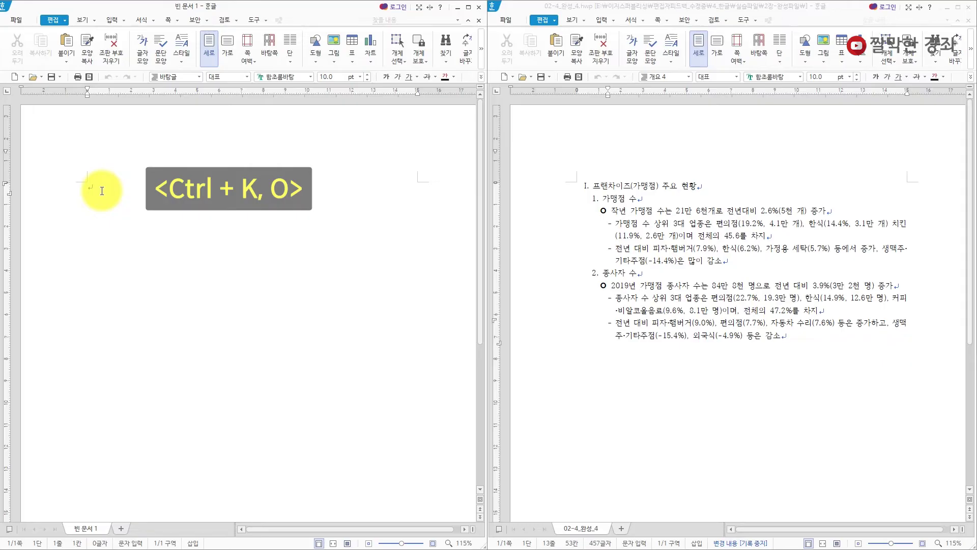
key(ctrl+k)
key(o)
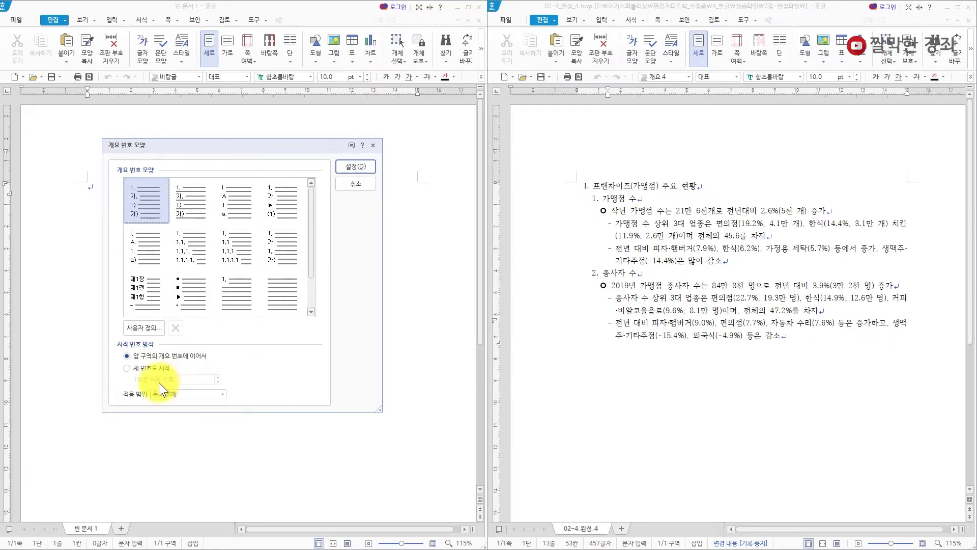
click(142, 329)
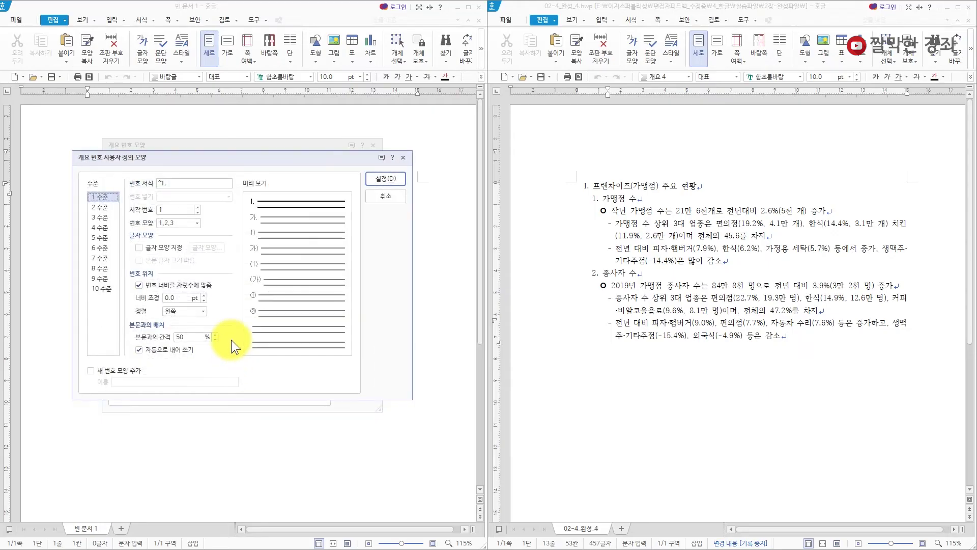
click(194, 223)
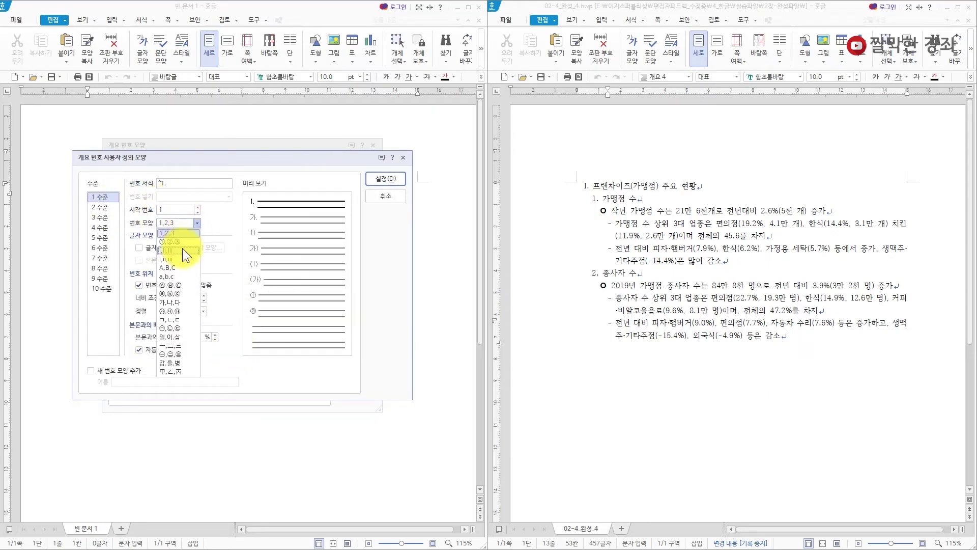
click(173, 249)
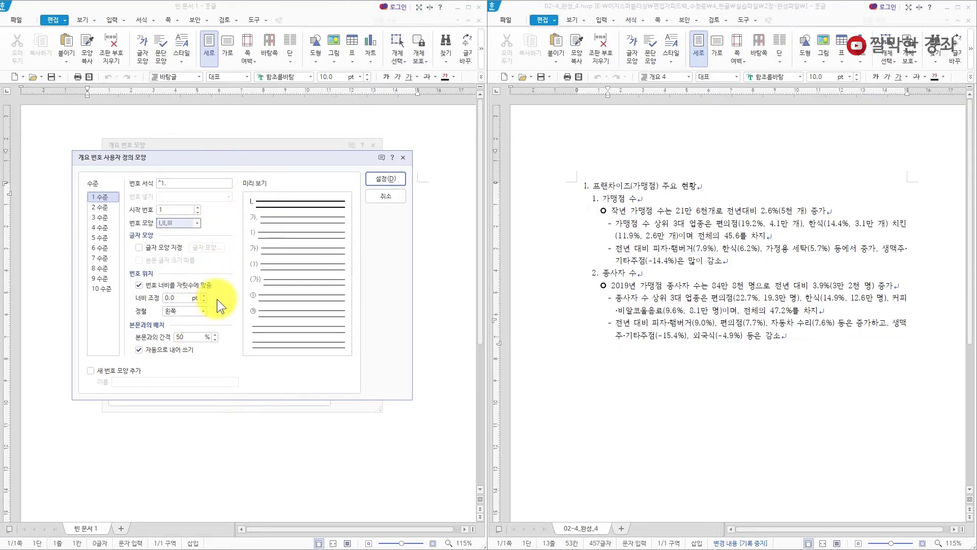
- Set the 2 수준 number shape to 1,2,3 and apply the custom outline numbering to the document
click(101, 207)
click(197, 223)
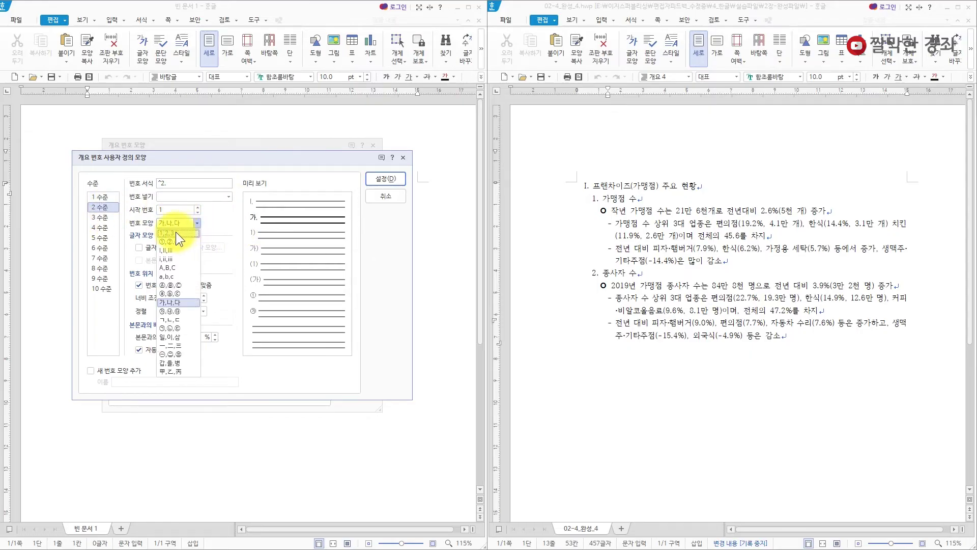
click(174, 234)
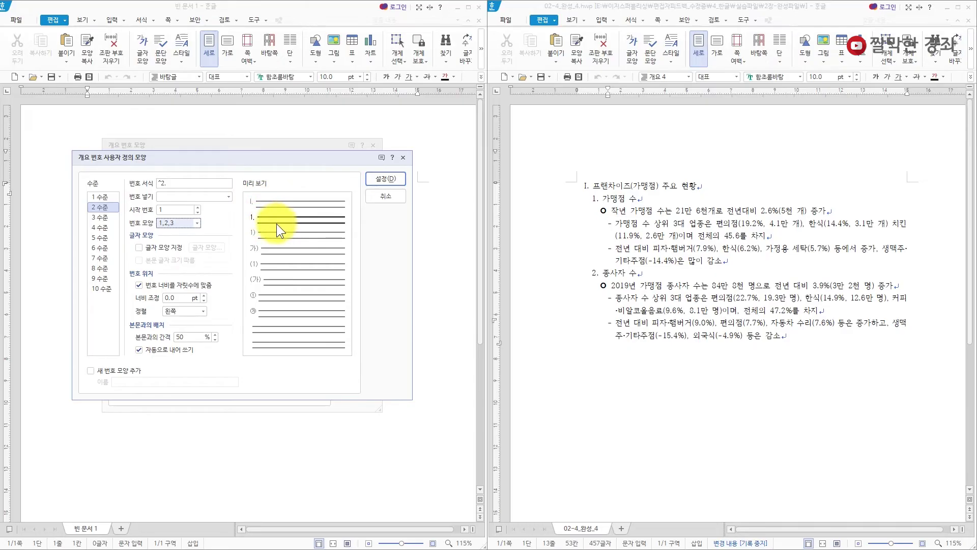
click(379, 179)
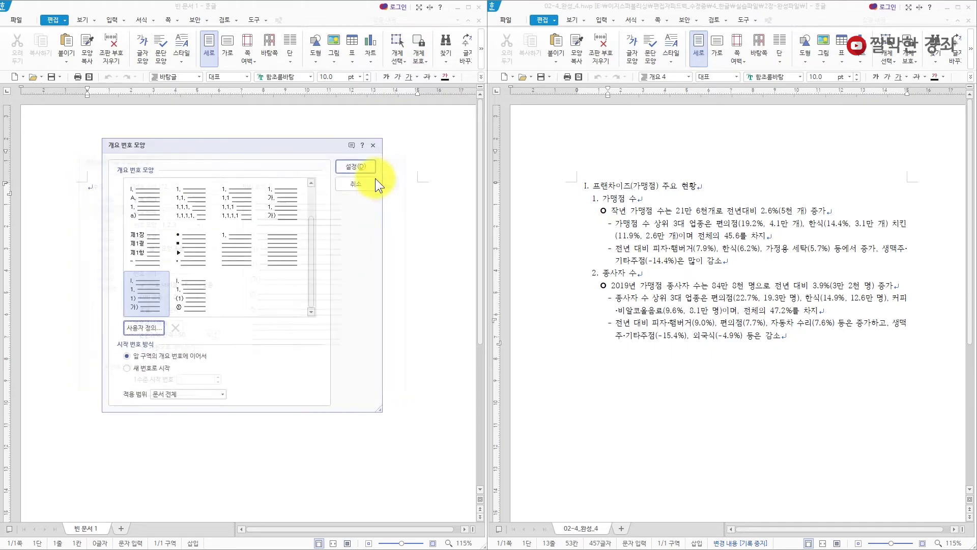
click(355, 166)
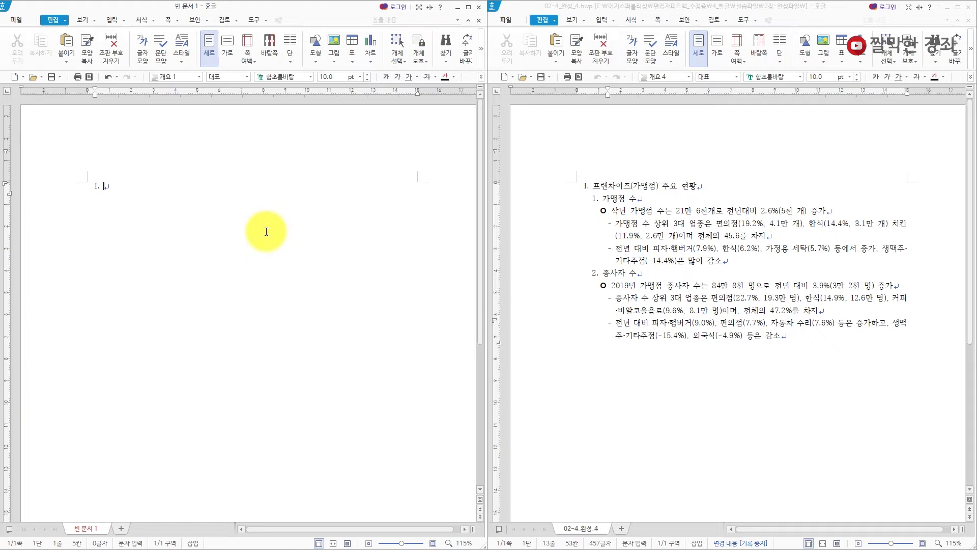
- Review the outline styles in the style list and open the 개요 3 style for editing
key(F6)
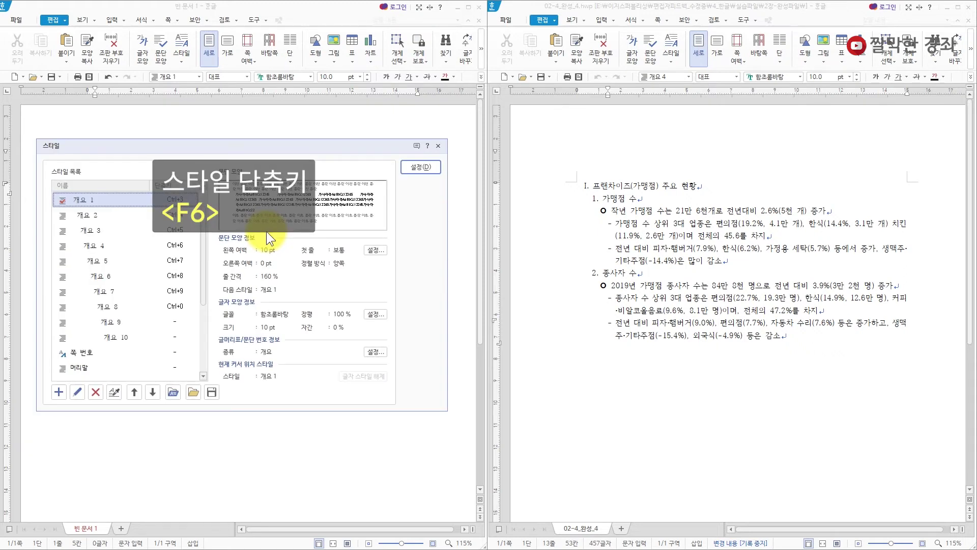
drag(232, 139, 377, 136)
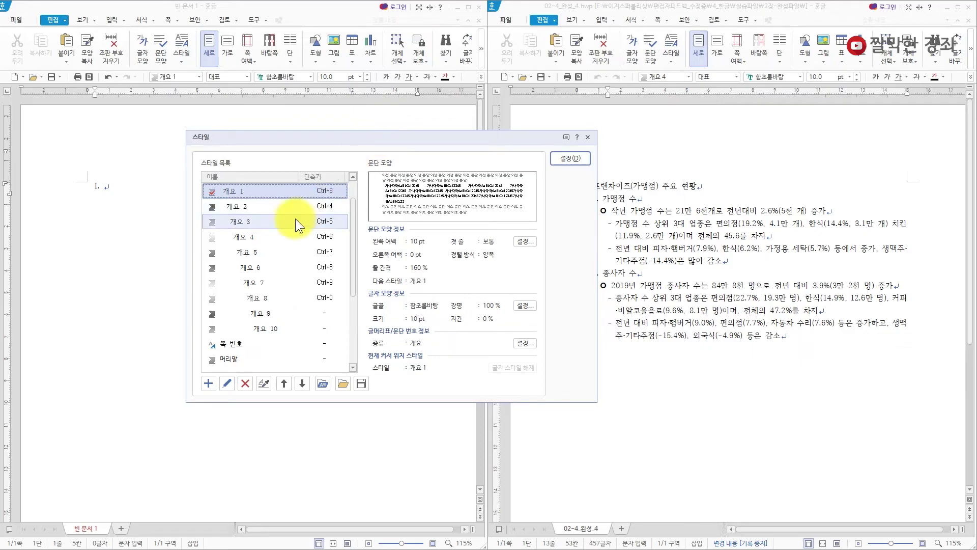
click(240, 221)
click(245, 238)
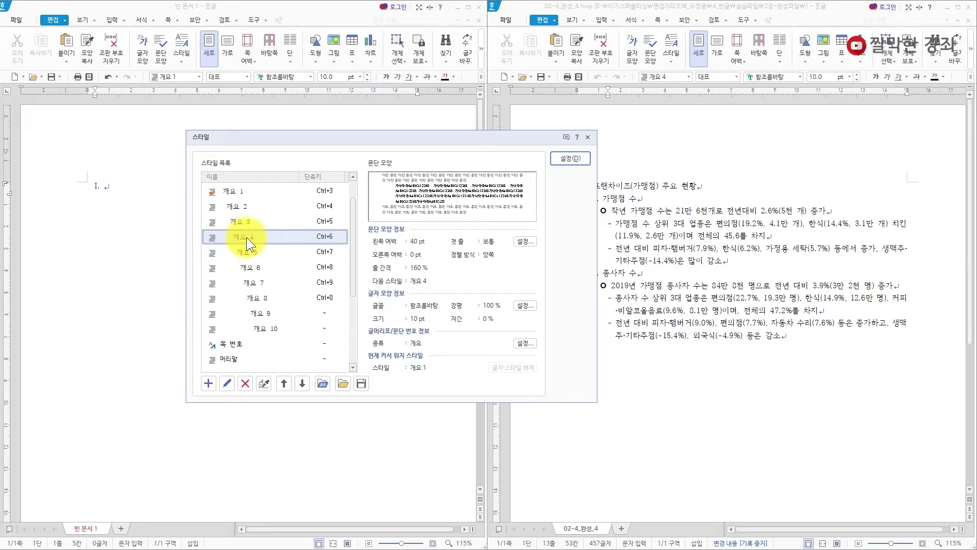
drag(356, 224, 356, 208)
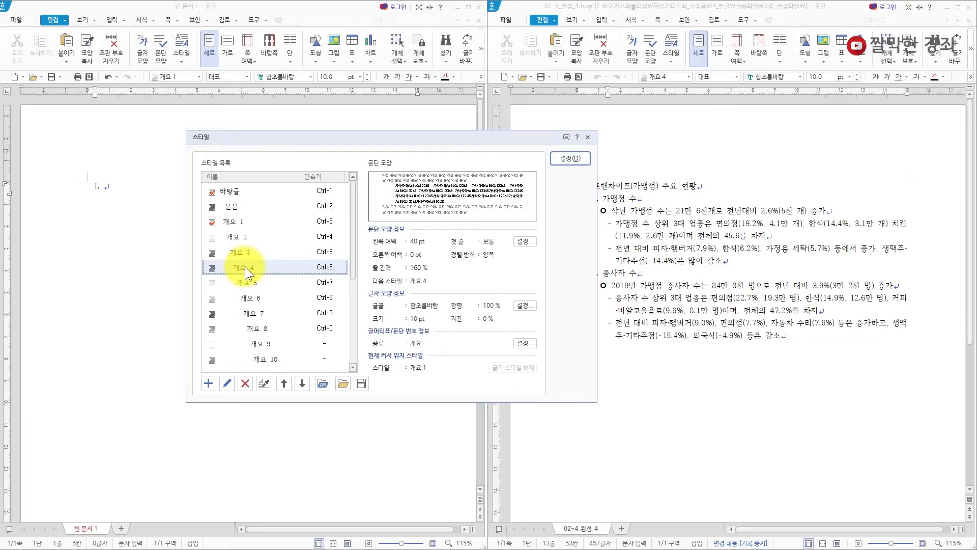
click(234, 221)
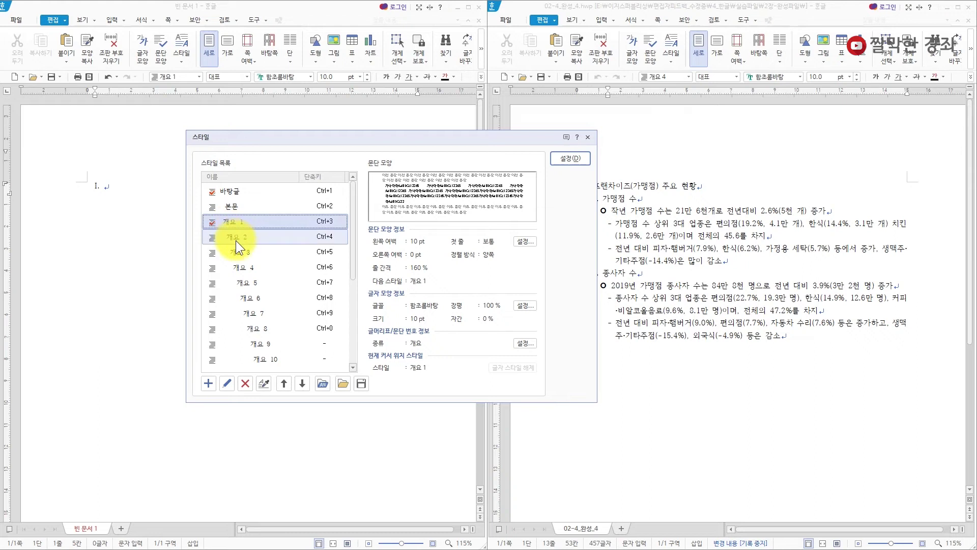
click(235, 236)
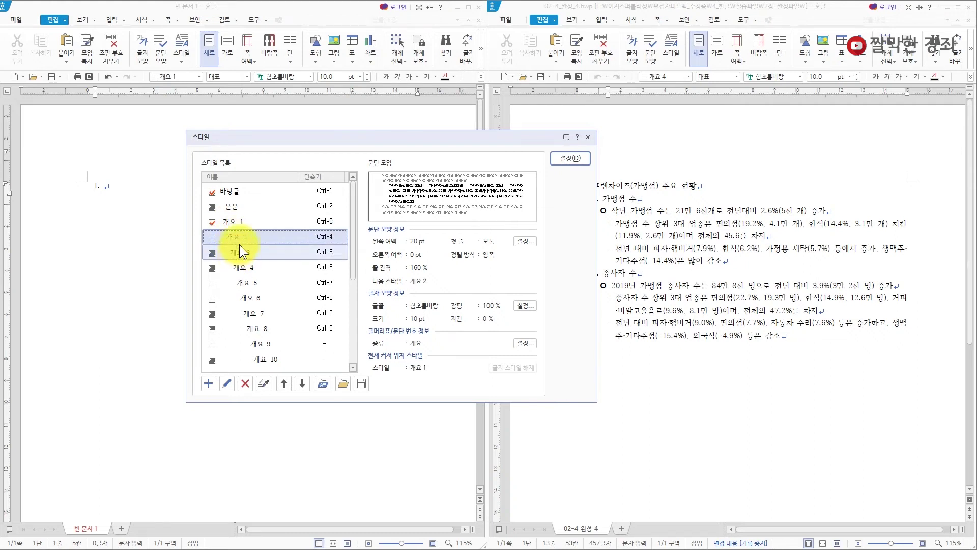
click(244, 252)
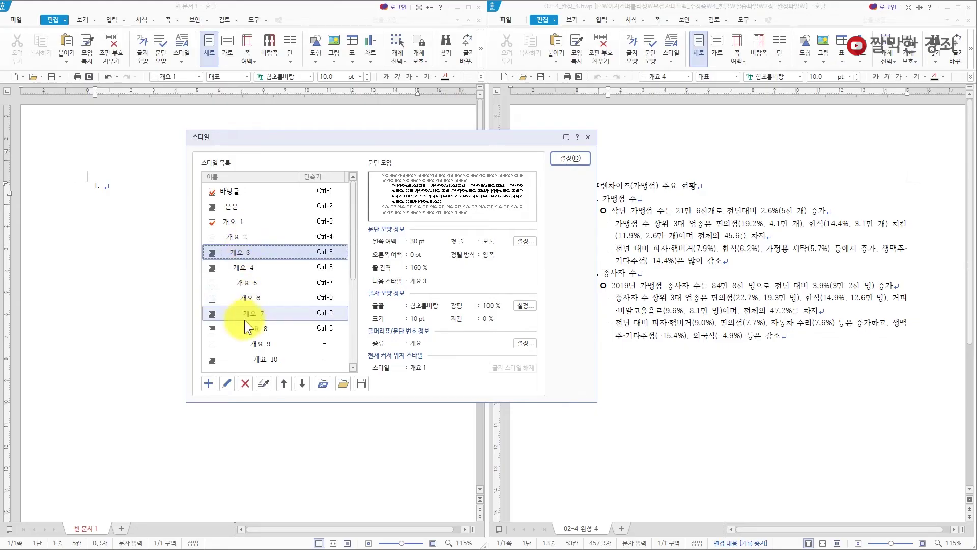
click(228, 383)
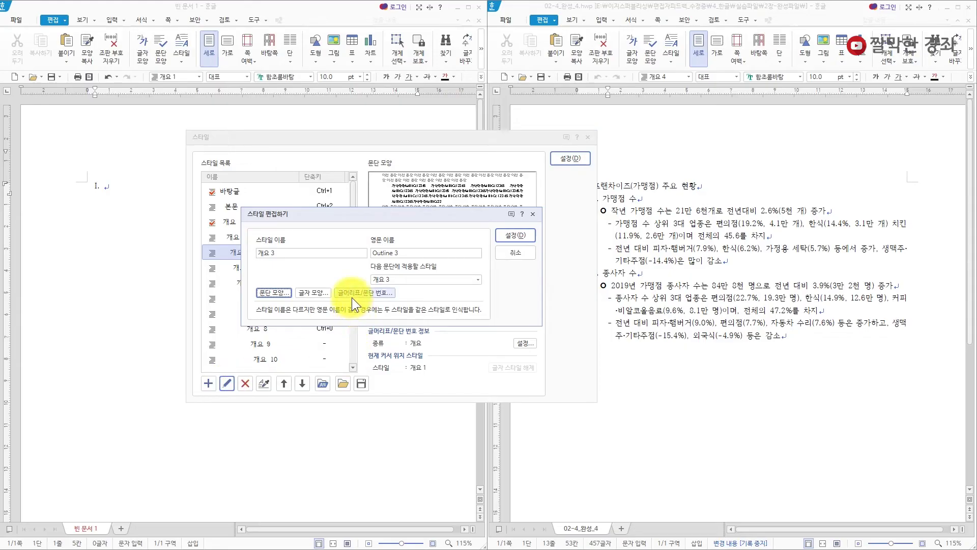
- Choose the large filled round bullet as the base bullet shape for the 개요 3 style
click(369, 292)
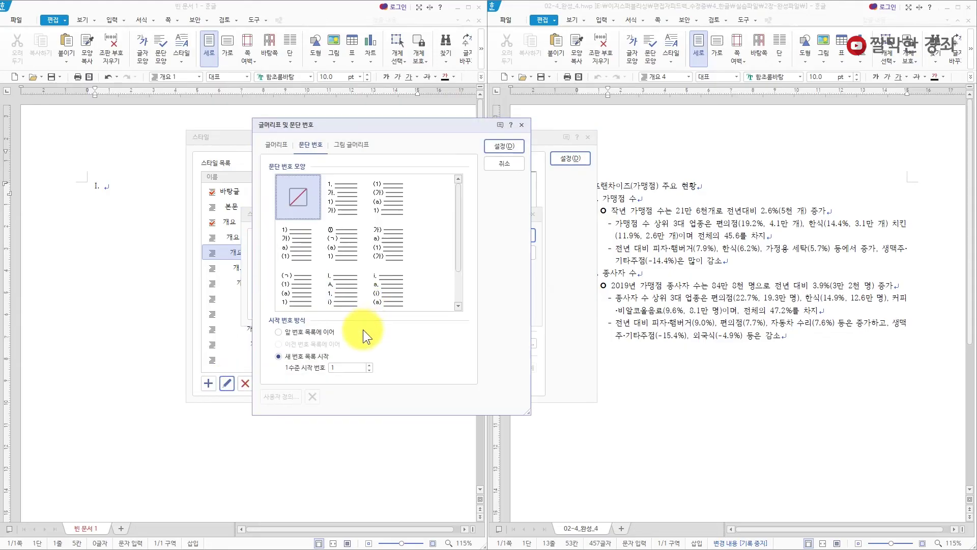
click(274, 144)
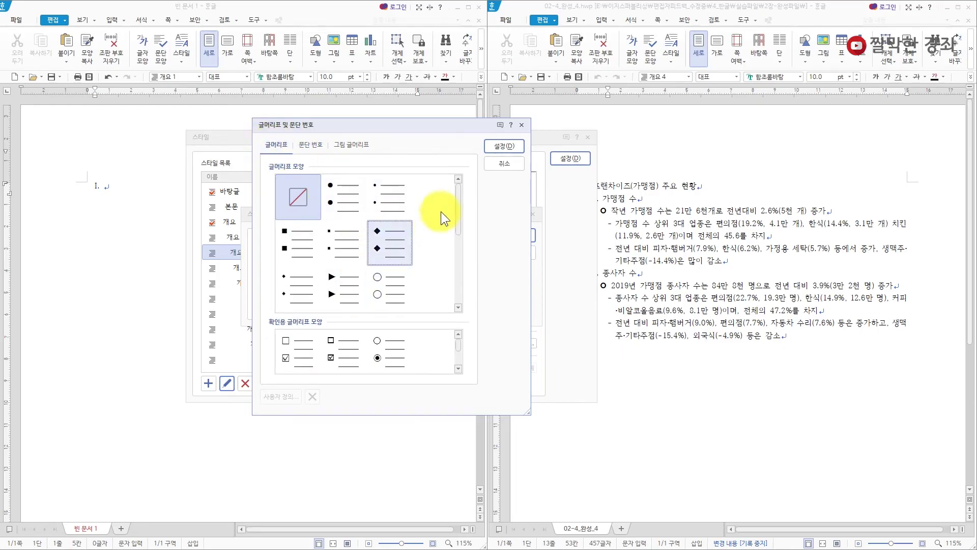
drag(458, 194, 454, 253)
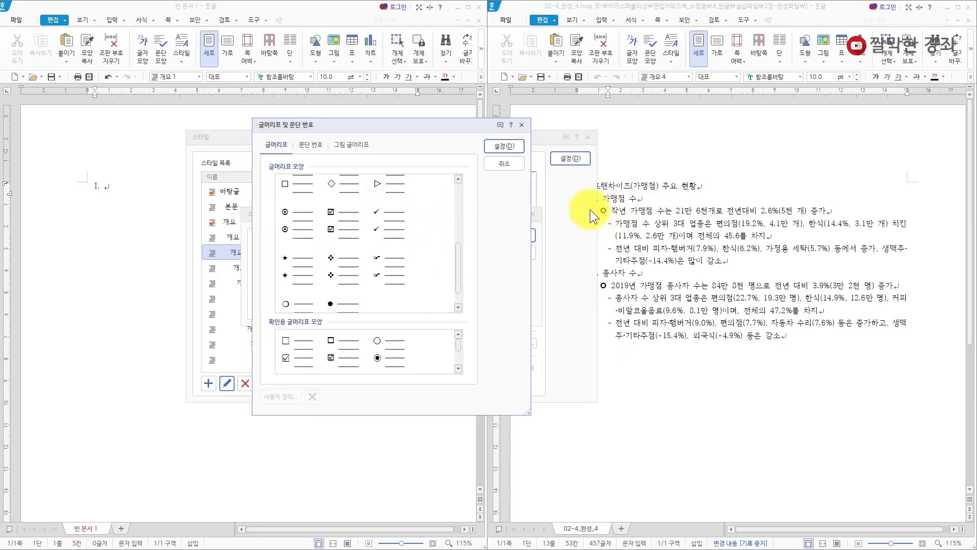
click(388, 220)
drag(460, 249, 459, 191)
click(327, 208)
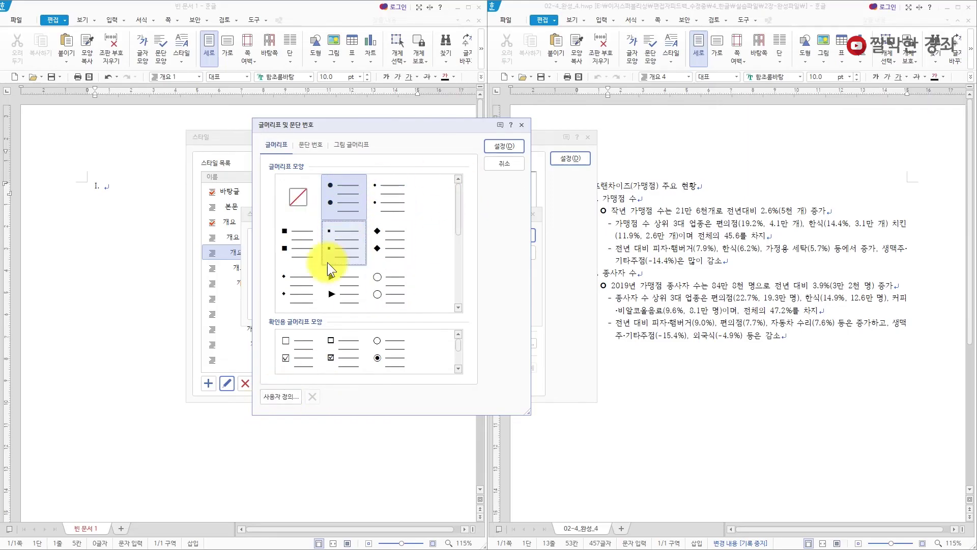
- Customize the 개요 3 bullet with the thick hollow circle from the 특수기호 및 딩뱃기호 characters and save the style
click(282, 396)
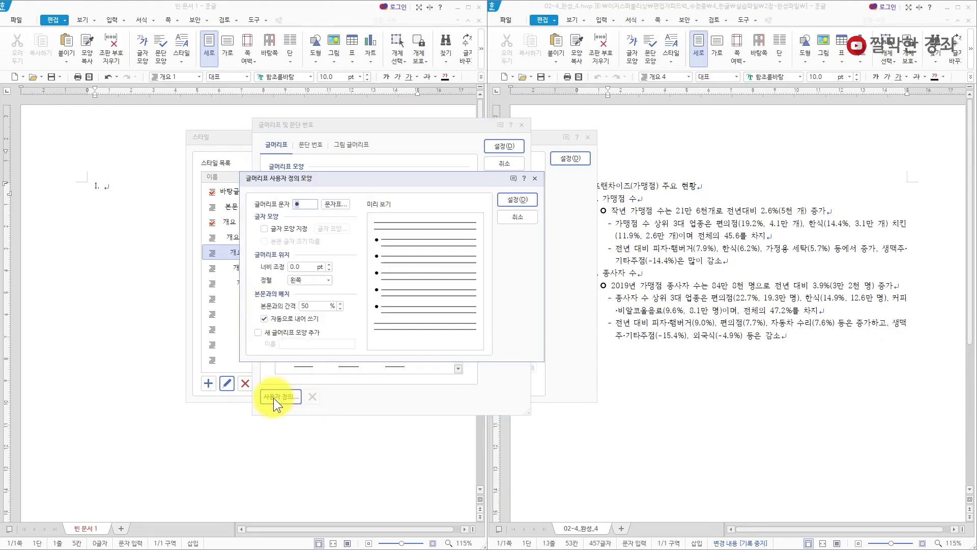
click(334, 204)
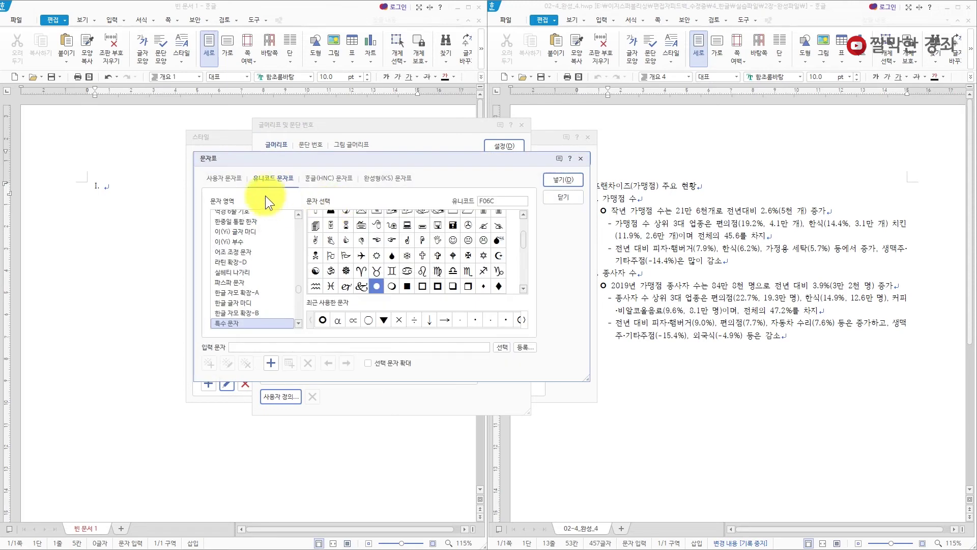
click(224, 179)
drag(300, 231, 299, 293)
click(252, 294)
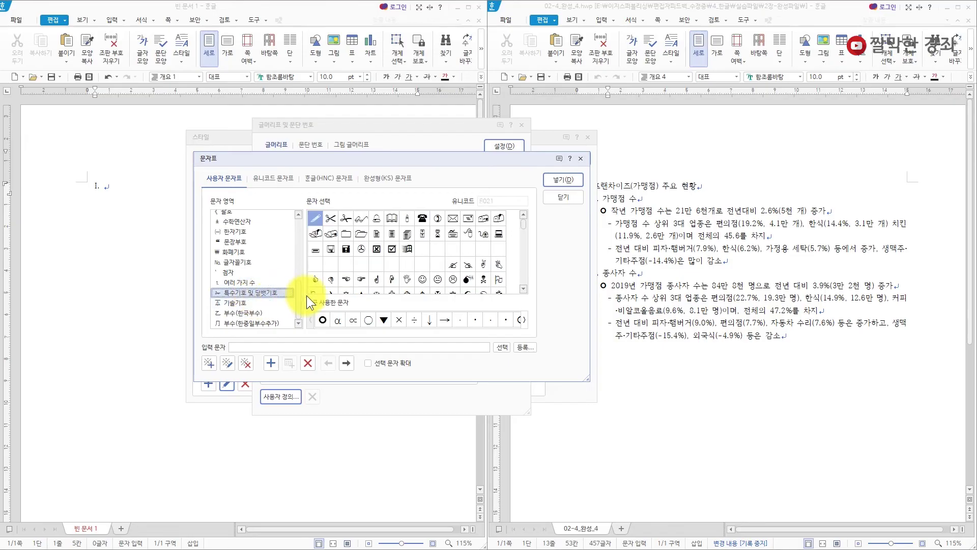
drag(521, 224, 524, 249)
click(330, 239)
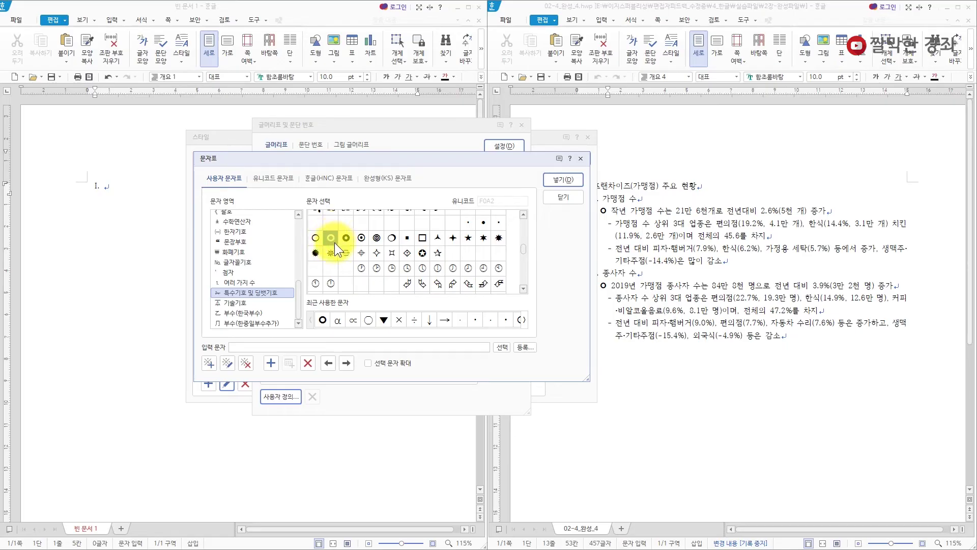
click(555, 180)
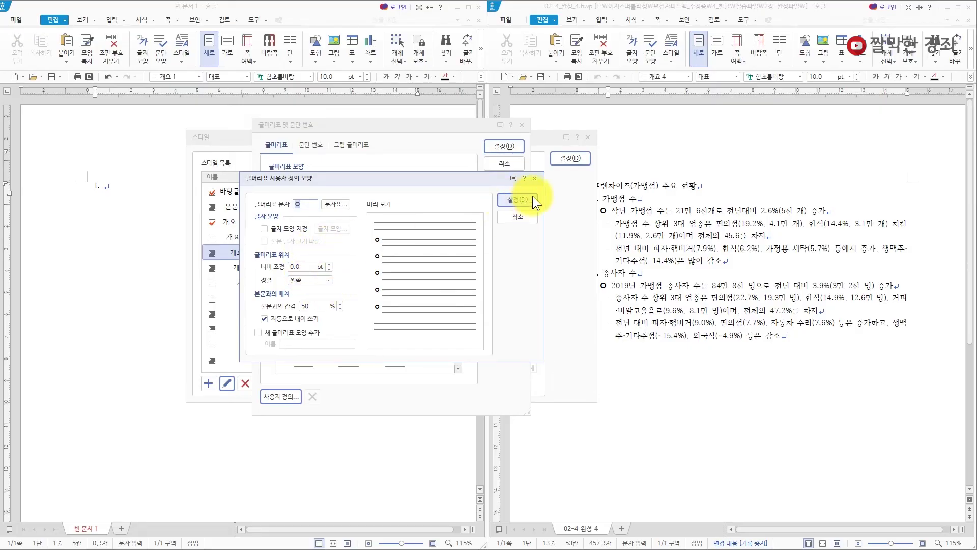
click(518, 198)
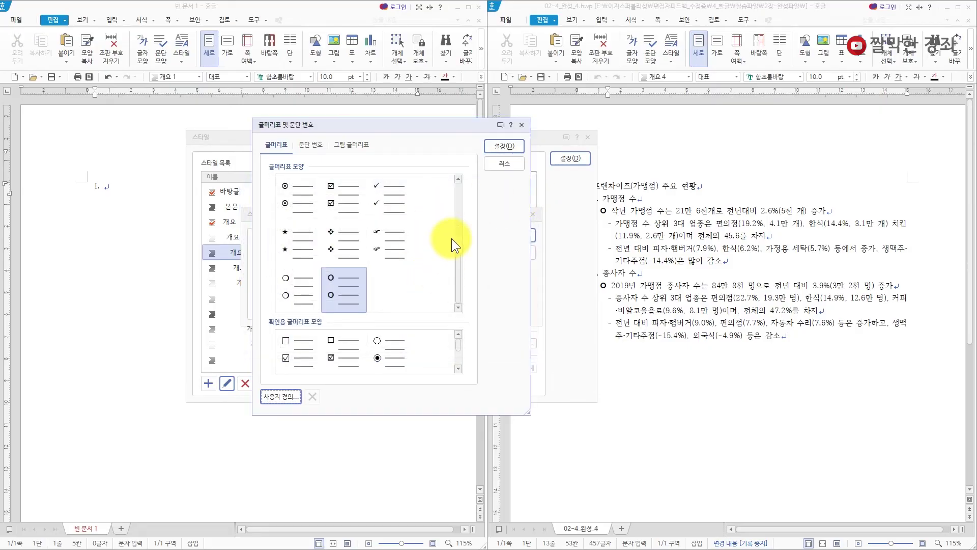
click(504, 148)
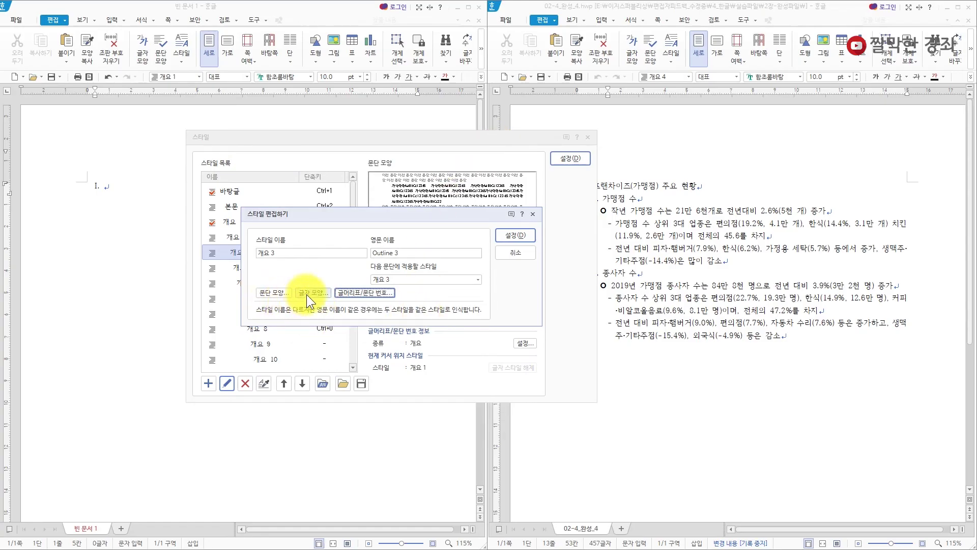
click(514, 235)
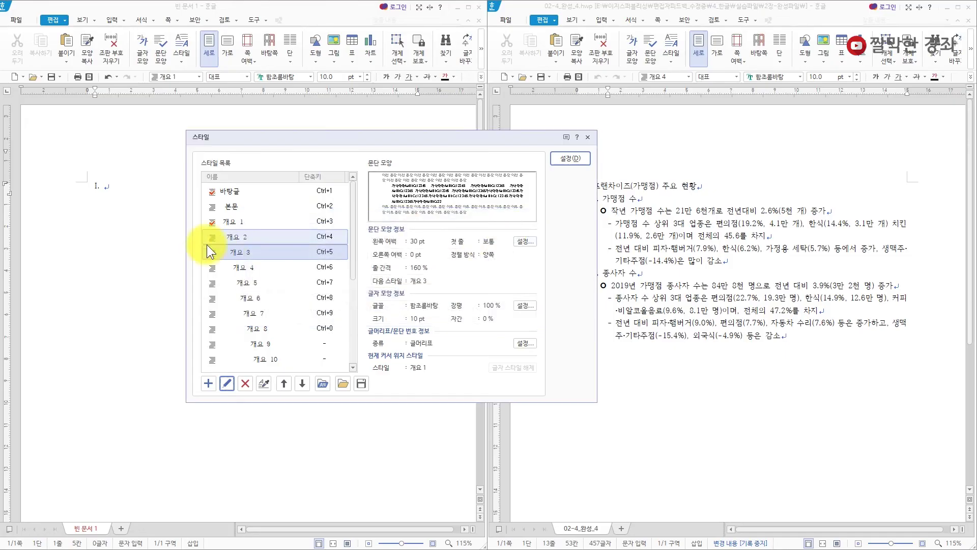
- Open the 개요 4 style for editing and choose the large filled round bullet as its base bullet shape
click(243, 269)
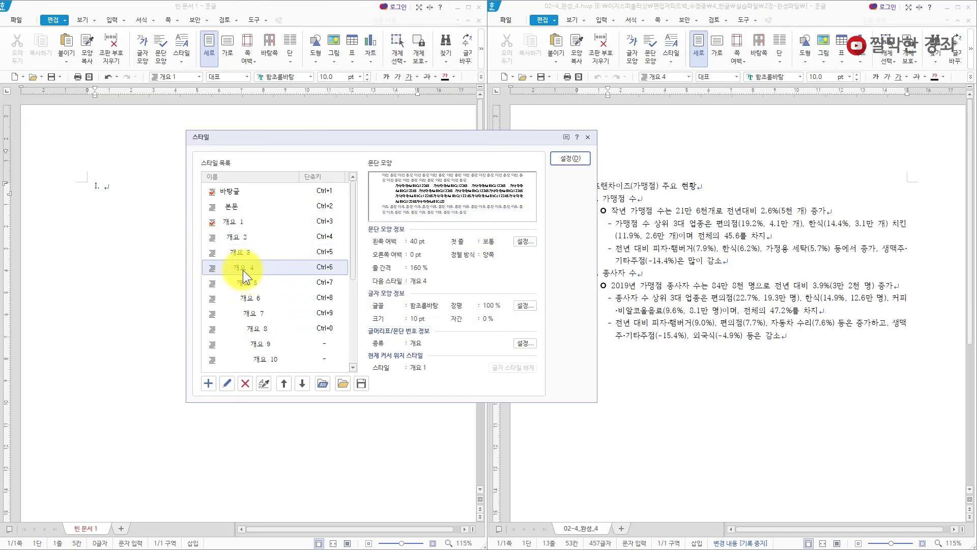
click(230, 382)
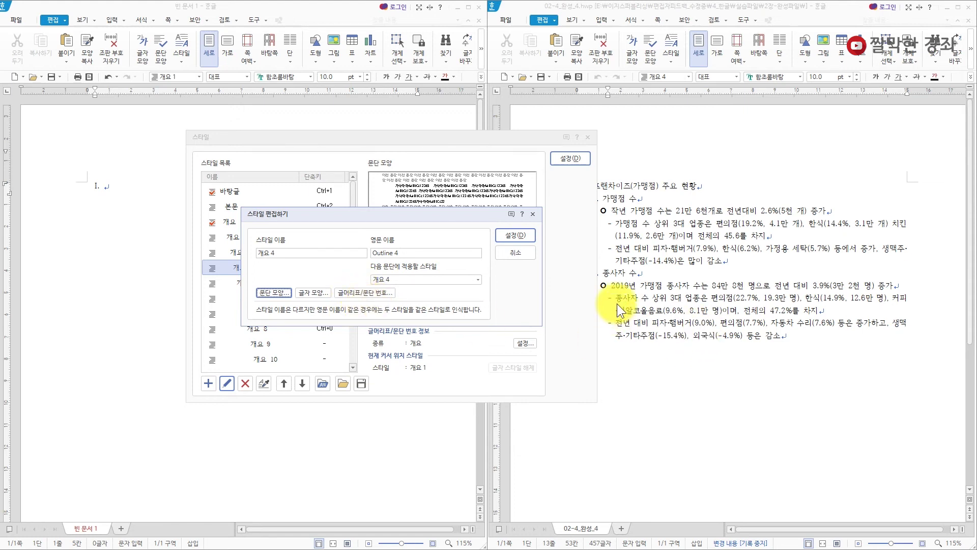
click(365, 293)
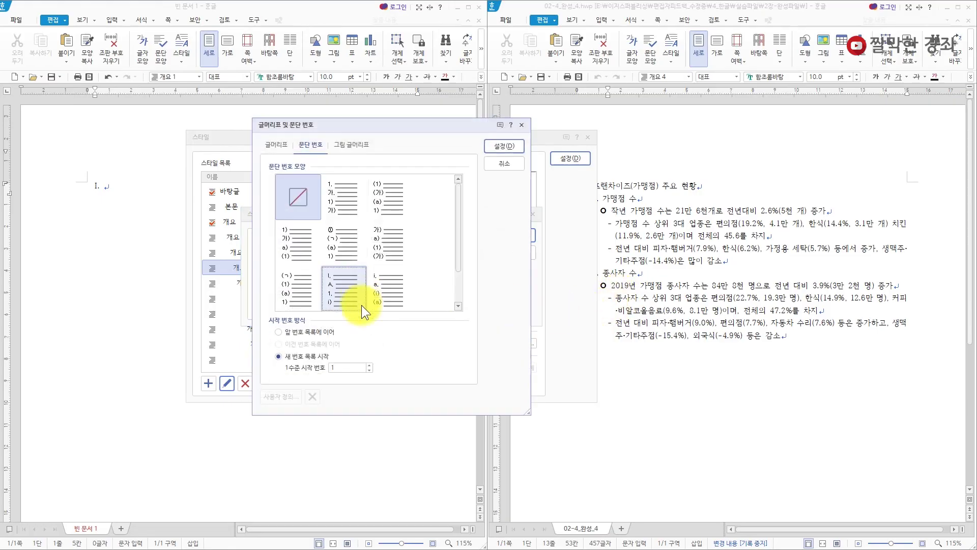
click(271, 148)
click(336, 201)
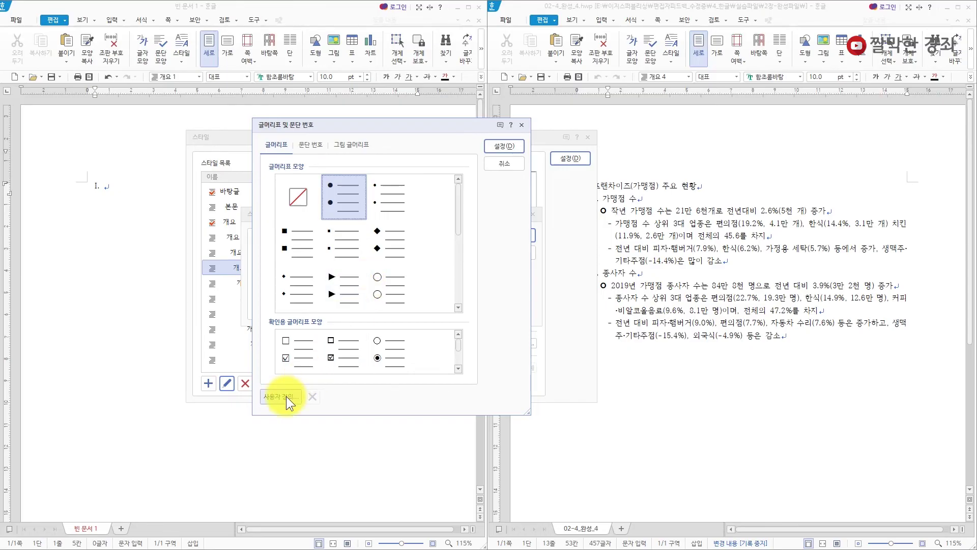
- Customize the 개요 4 bullet character as a hyphen (-) and save the style
drag(461, 200, 458, 221)
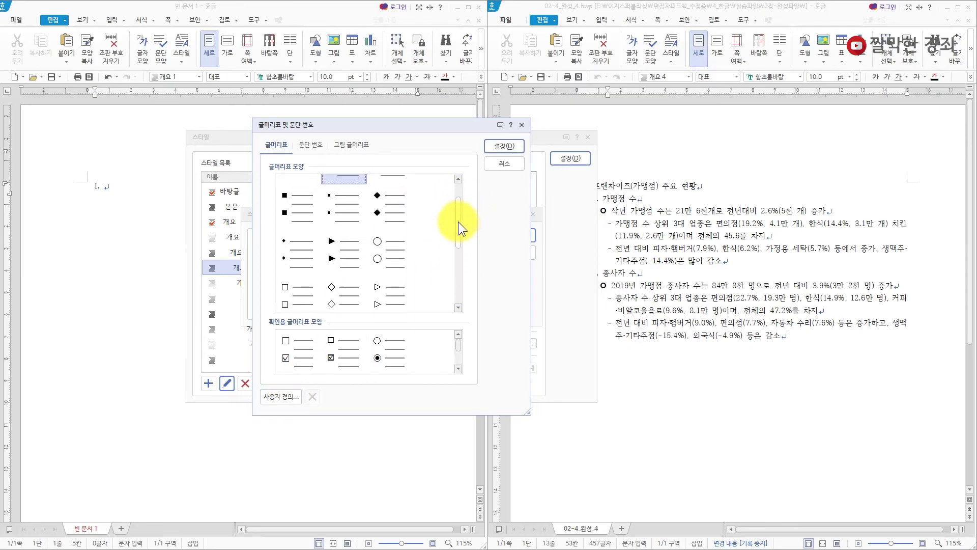
click(280, 396)
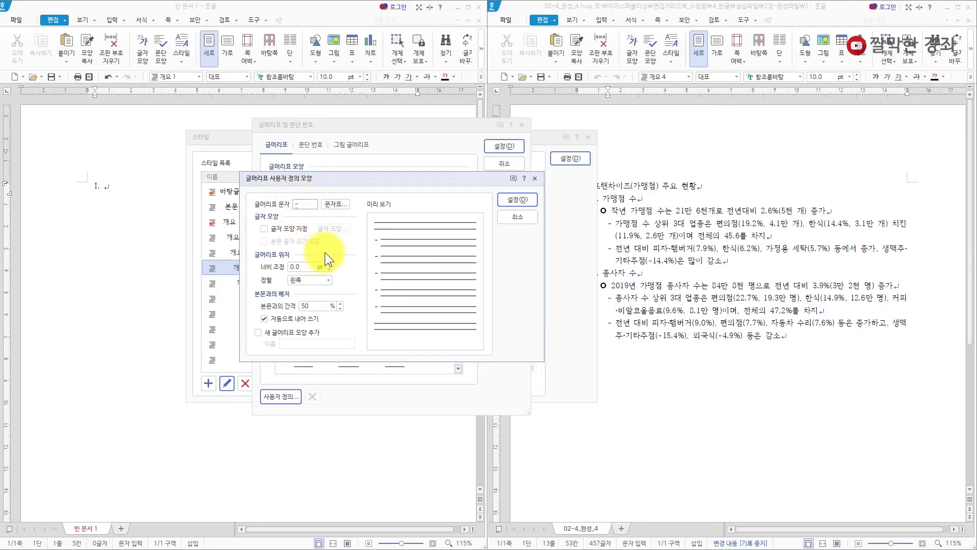
click(518, 197)
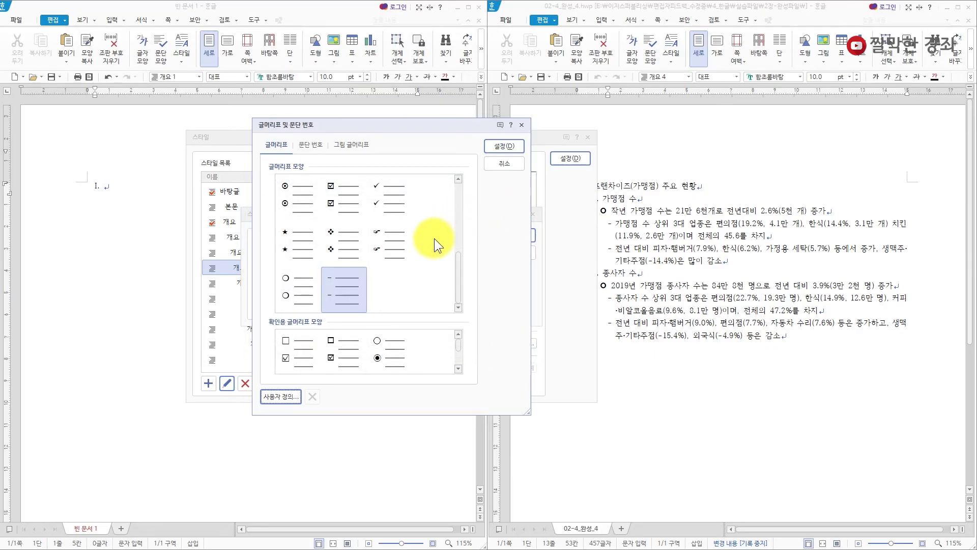
click(500, 146)
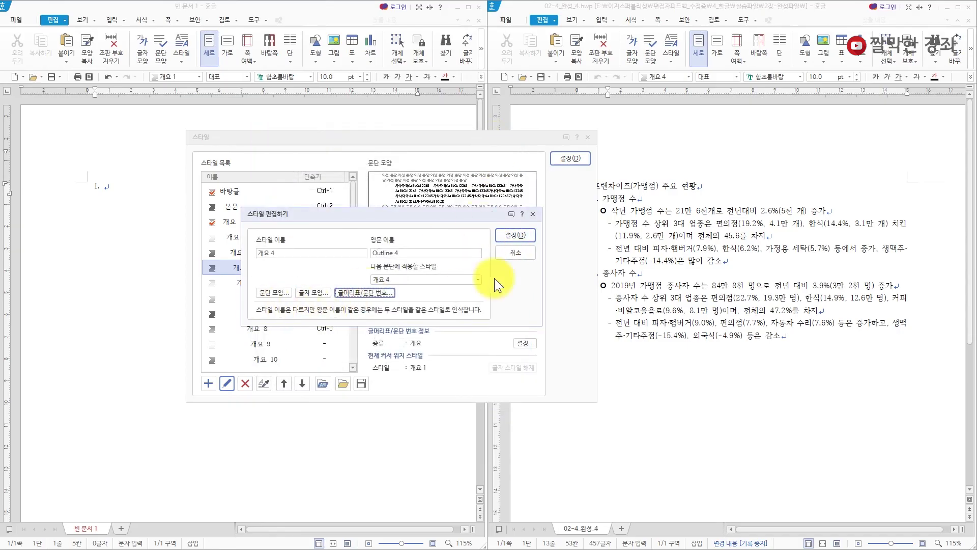
click(521, 235)
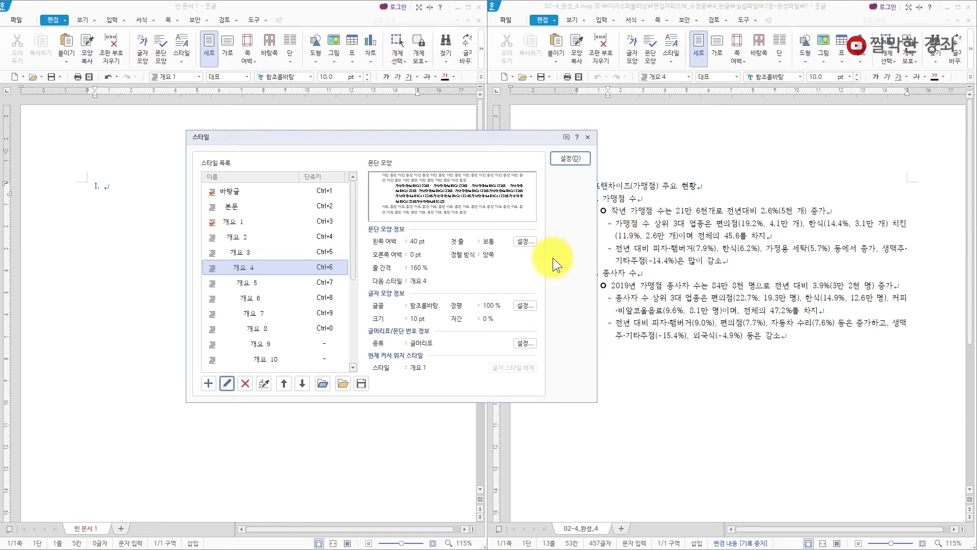
- Compare the 개요 1 to 개요 4 styles and their numbering or bullet types with the levels in the finished example
drag(486, 136, 450, 156)
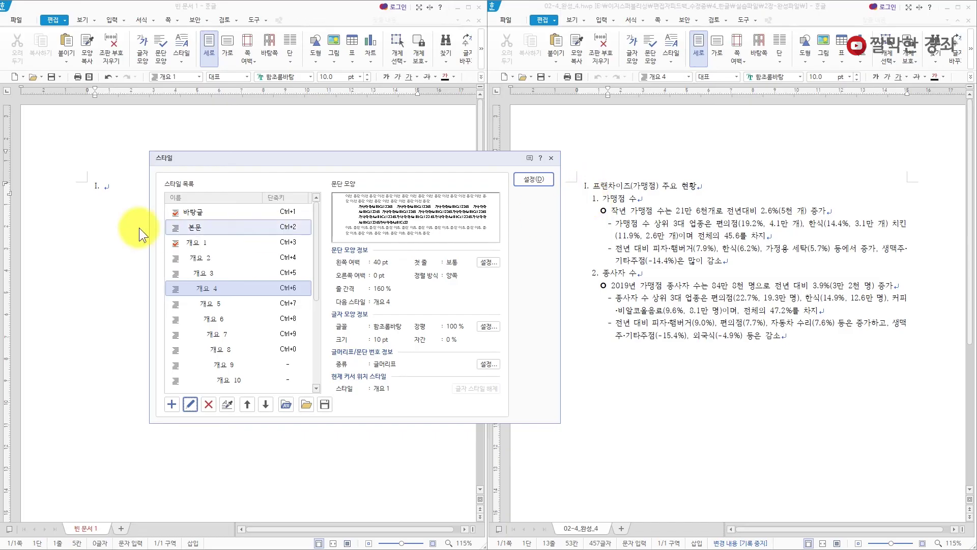
click(204, 273)
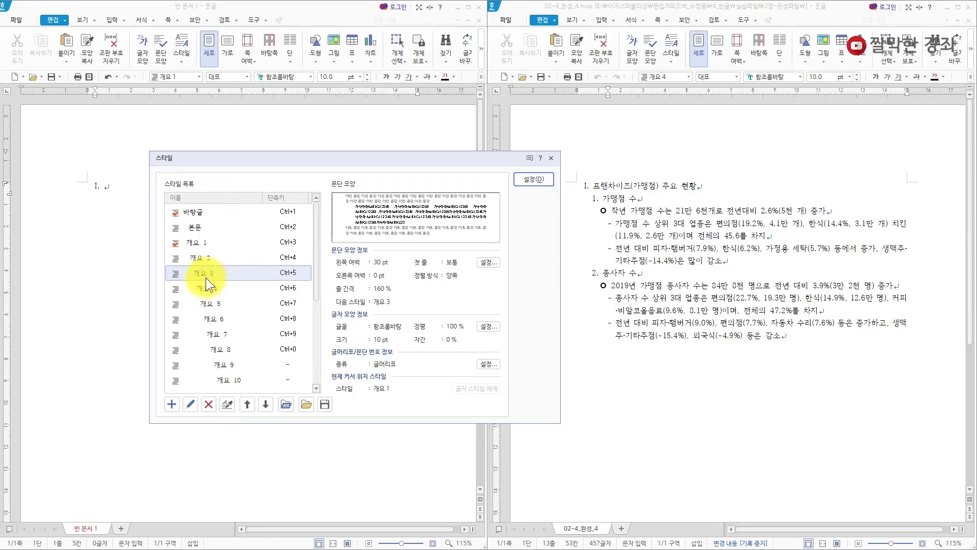
key(Up)
key(Up)
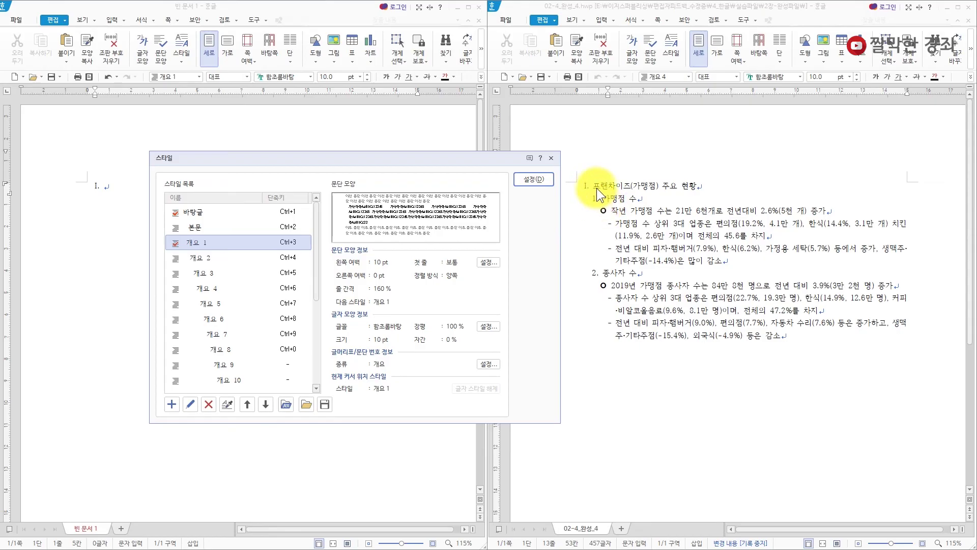
click(199, 258)
click(198, 242)
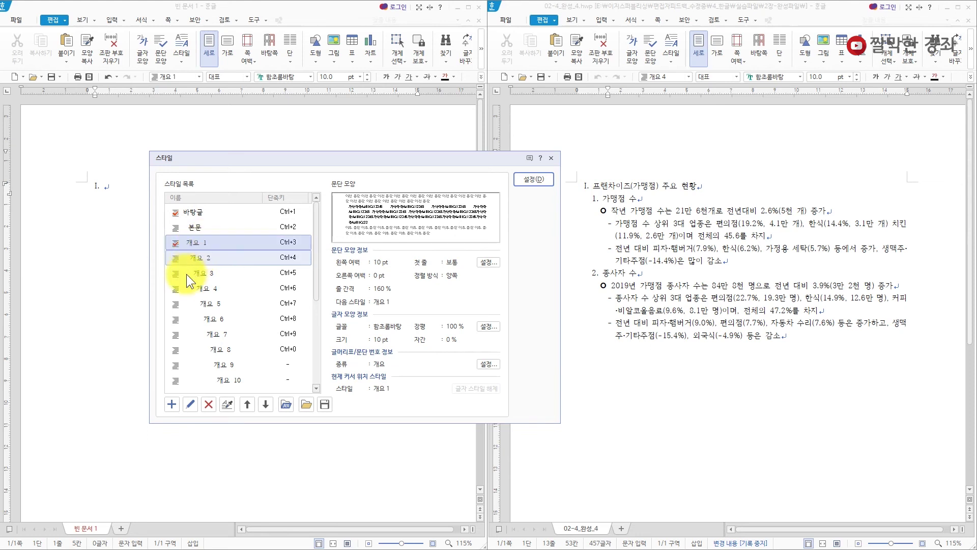
click(190, 405)
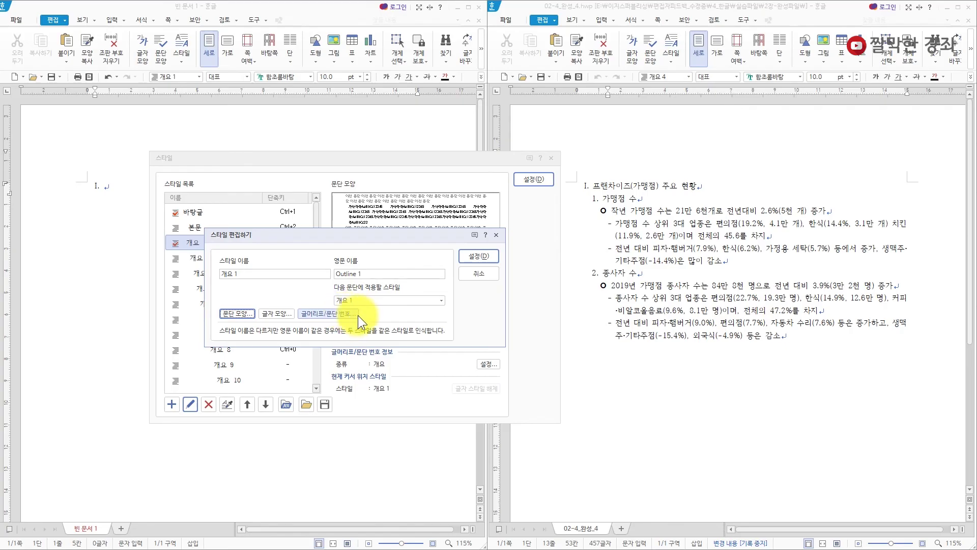
click(478, 255)
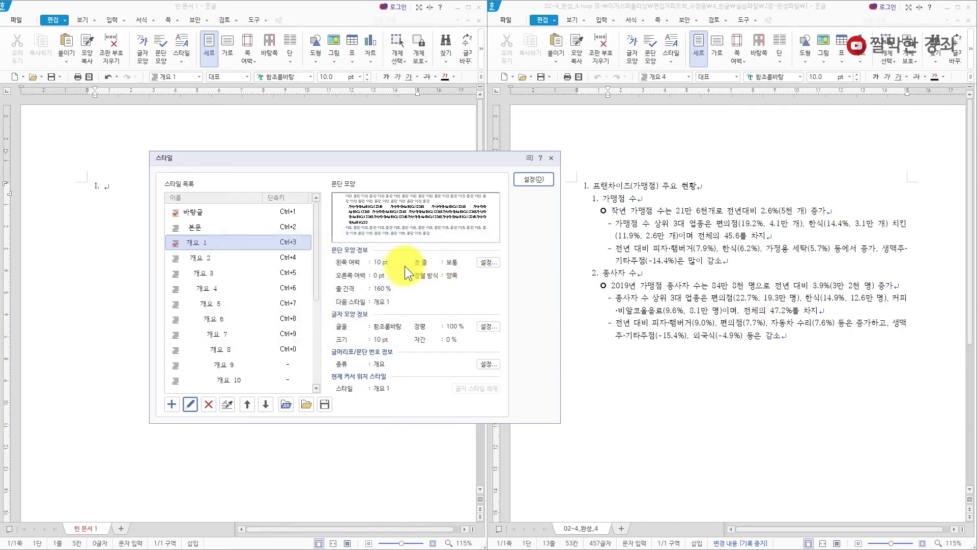
click(216, 259)
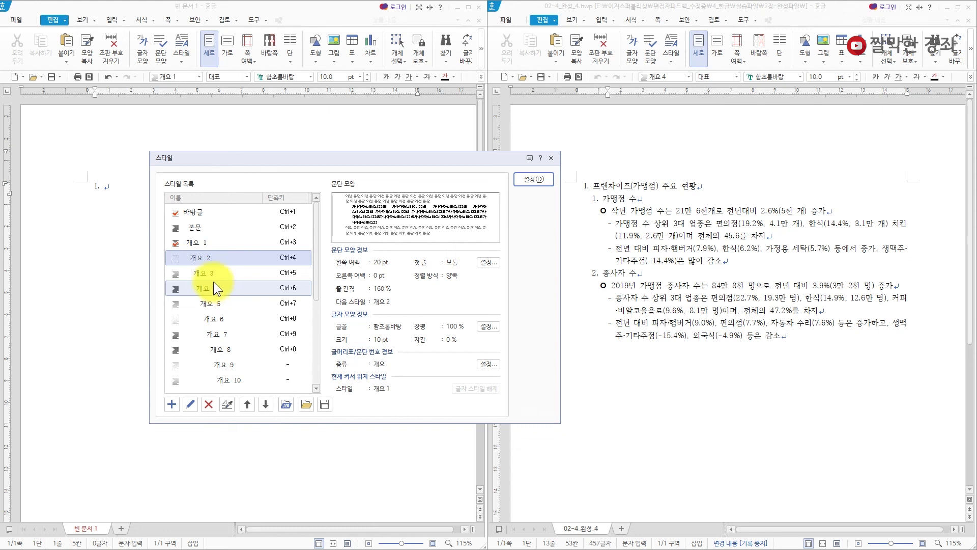
click(215, 273)
click(218, 287)
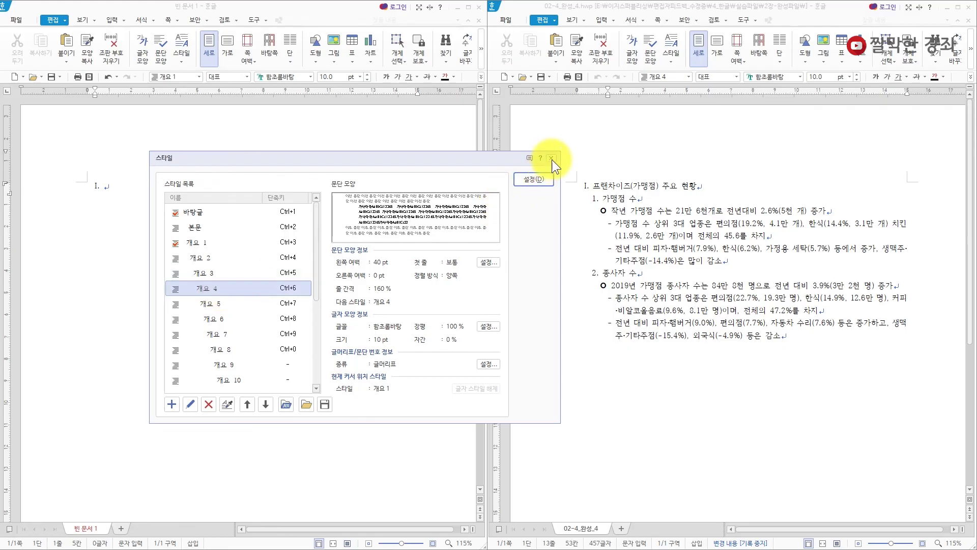
- Apply the 개요 1 style to the numbered line and enter the heading "프랜차이즈(가맹점) 주요 현황"
click(200, 242)
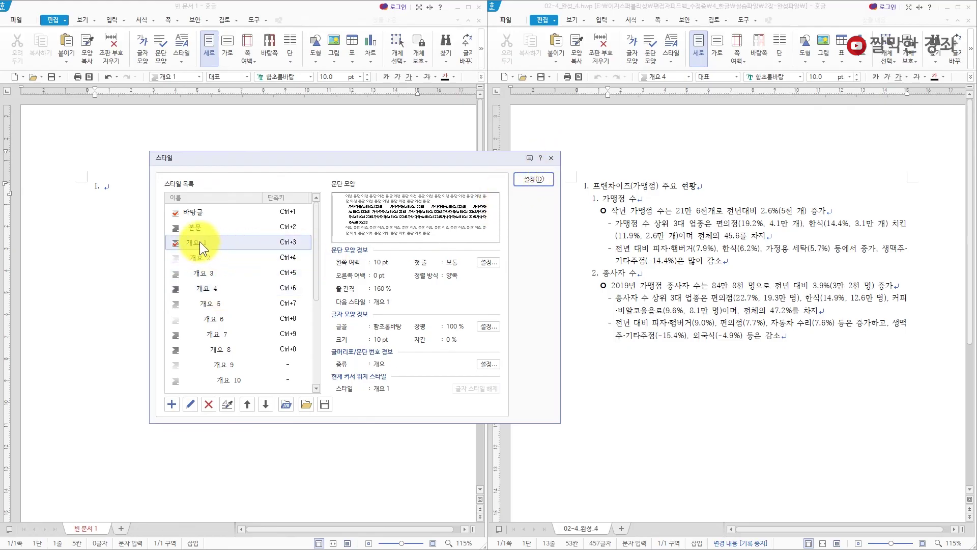
click(539, 178)
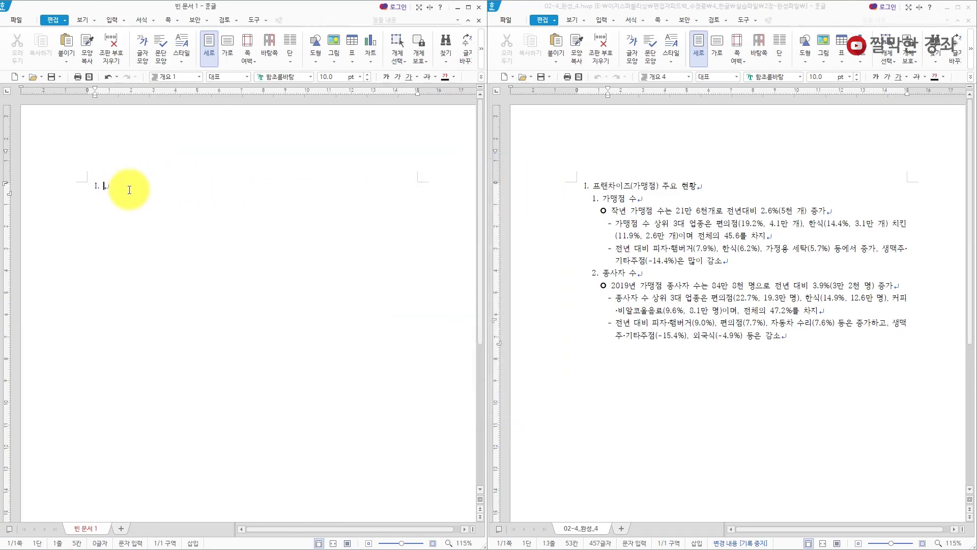
text(프랜차이즈(가맹점) 주요 현황)
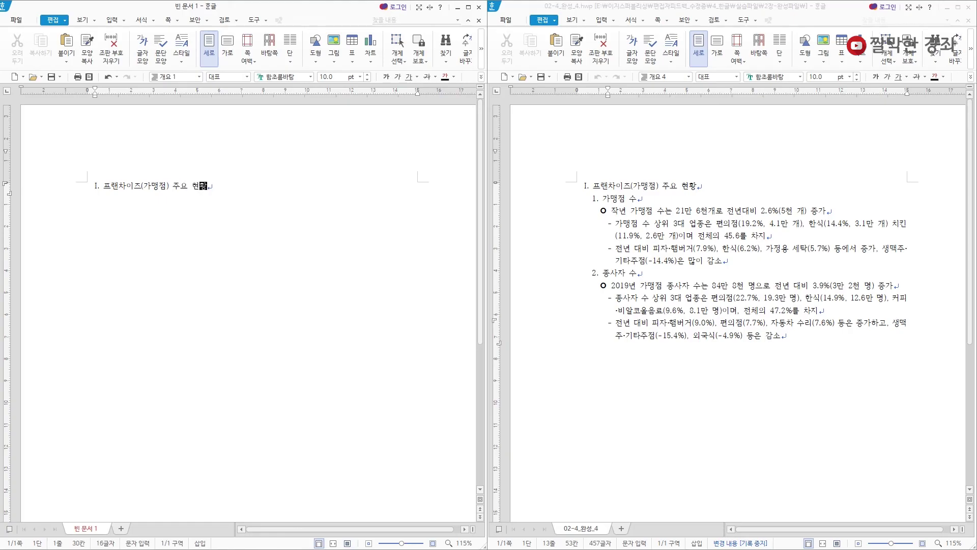
- Add a line one outline level lower with the subheading "가맹점 수"
key(Return)
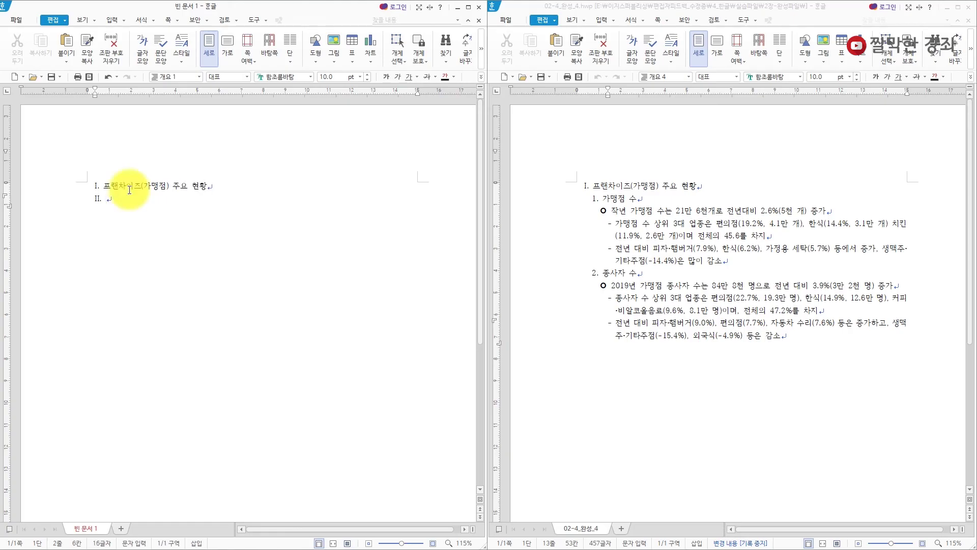
key(ctrl+KP_Add)
text(가맹점 수)
- Add a 개요 3 bullet under the subheading reading "작년 가맹점 수는 21만 6천개로 전년대비 2.6%(5천 개) 증가"
key(Return)
key(ctrl+KP_Add)
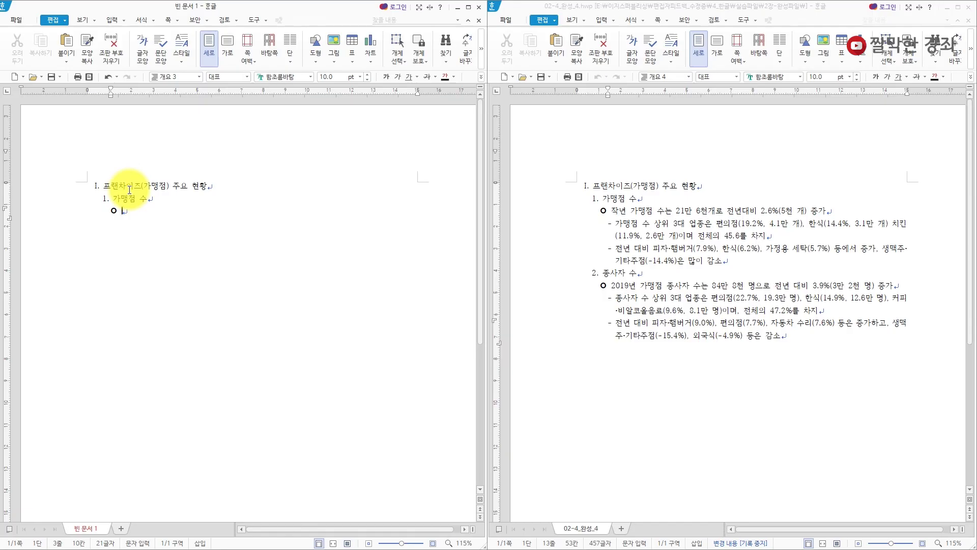
text(작년 가맹점 수는 21)
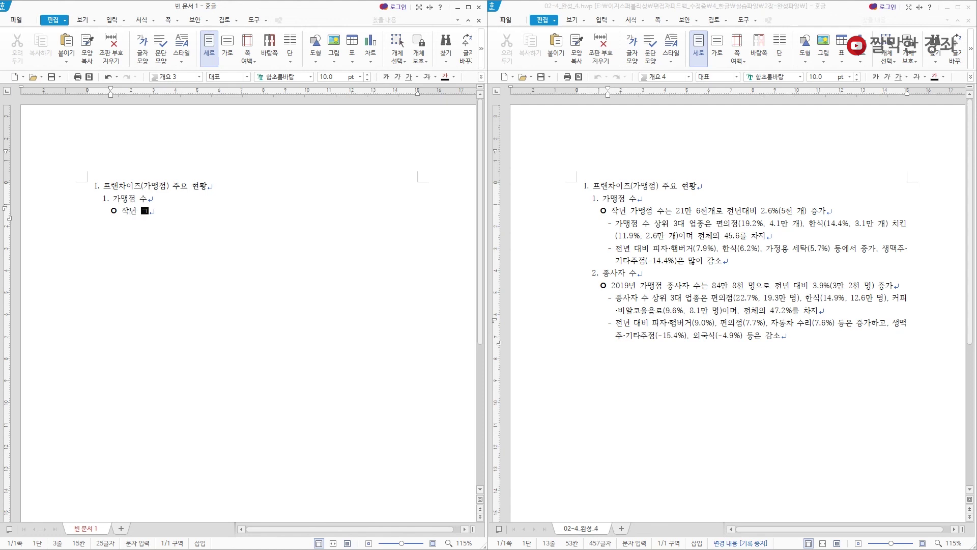
text(만 6천개로 전년대)
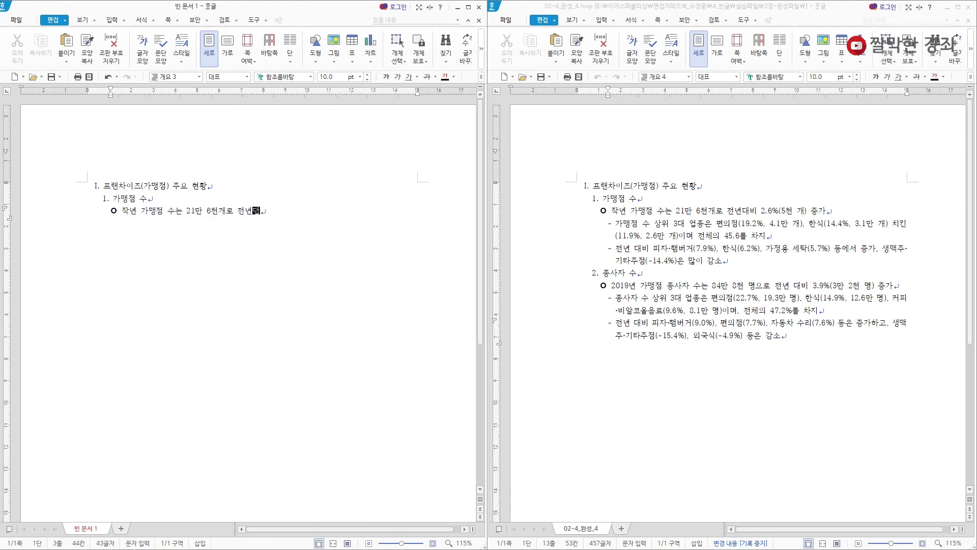
text(비 2.6%(5천 개) 증가)
- Add the example's two 개요 4 hyphen items under the 가맹점 수 bullet: the 상위 3대 업종 shares and the 전년 대비 changes
key(Return)
key(ctrl+KP_Add)
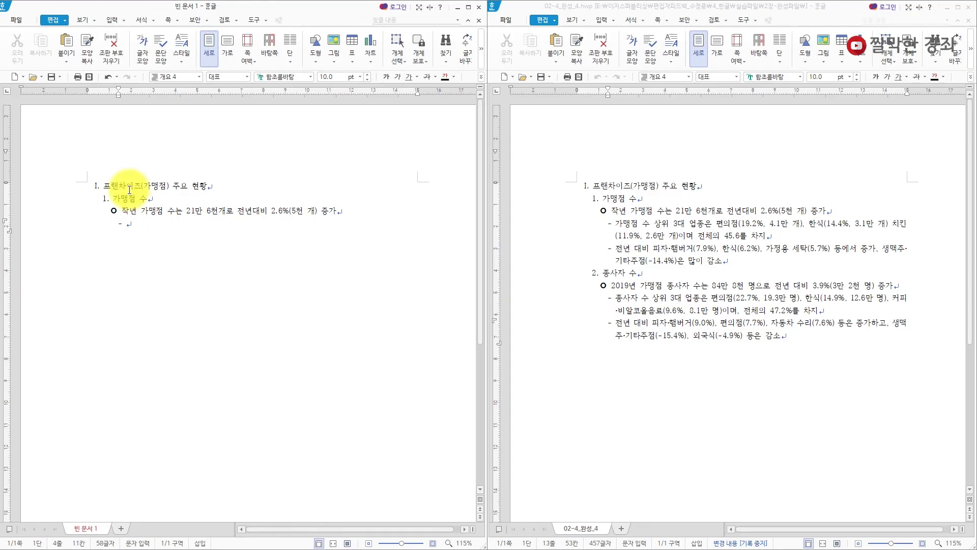
text(가맹점 수 상위 3대 업종은 편의점(19.2)
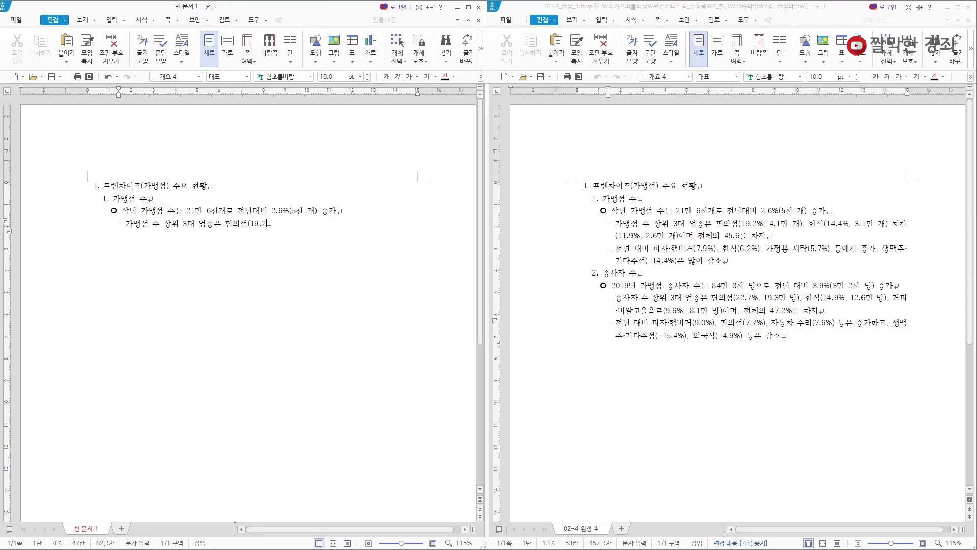
text(%, 4.1만 개), 한식(14.4% 3.1만 개) 치킨(11.9%, 2.6만 개)이며 전체의 45.6를 차지)
key(Return)
text(전년 대비 피자·햄버거(7.9%), 한식(6.2%), 가정용 세탁(5.7%) 등에서 증가, 생맥주·기타주점(-14.4%)은 많이 감소)
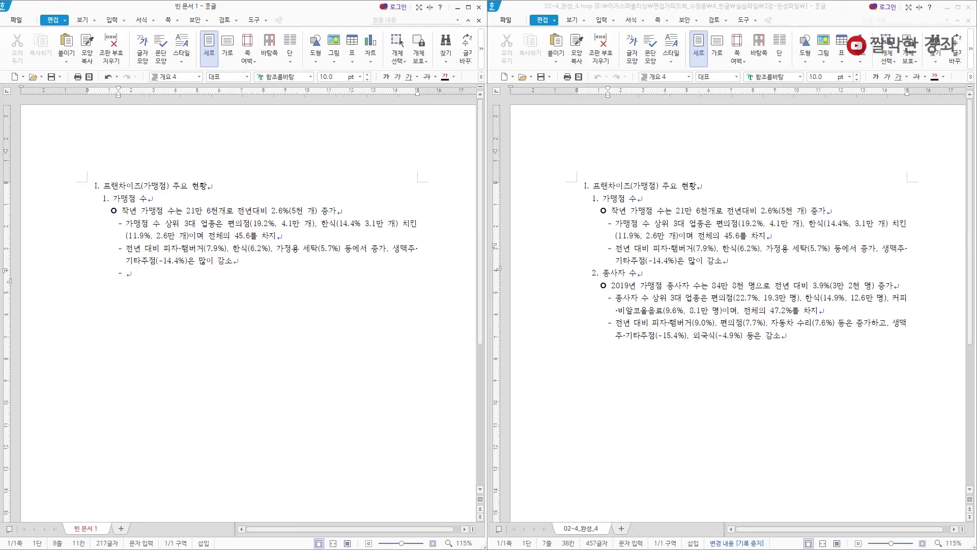
- Turn the new line into a 개요 2 subheading "종사자 수" and fill in its bullet and hyphen items as in the finished example
key(ctrl+4)
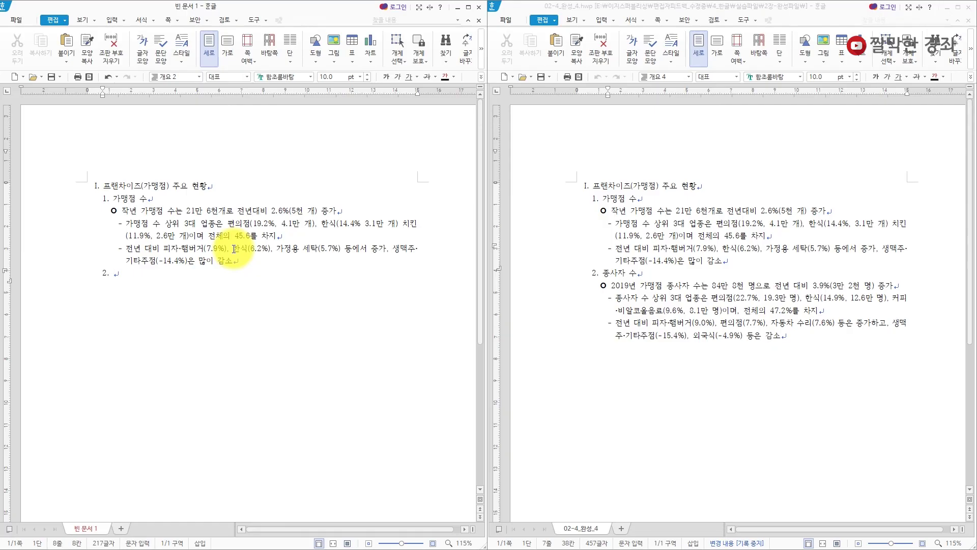
key(Hangul)
text(종사자 수)
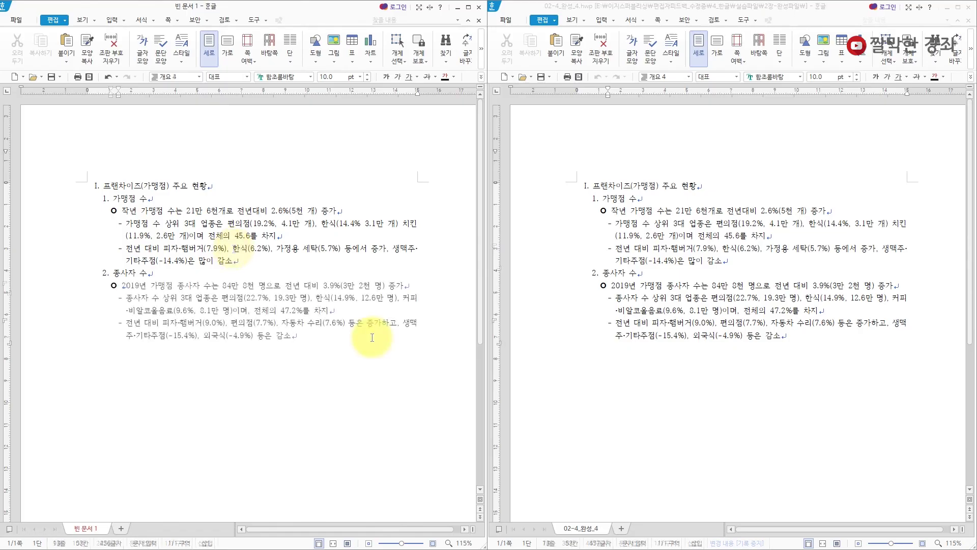
key(Hangul)
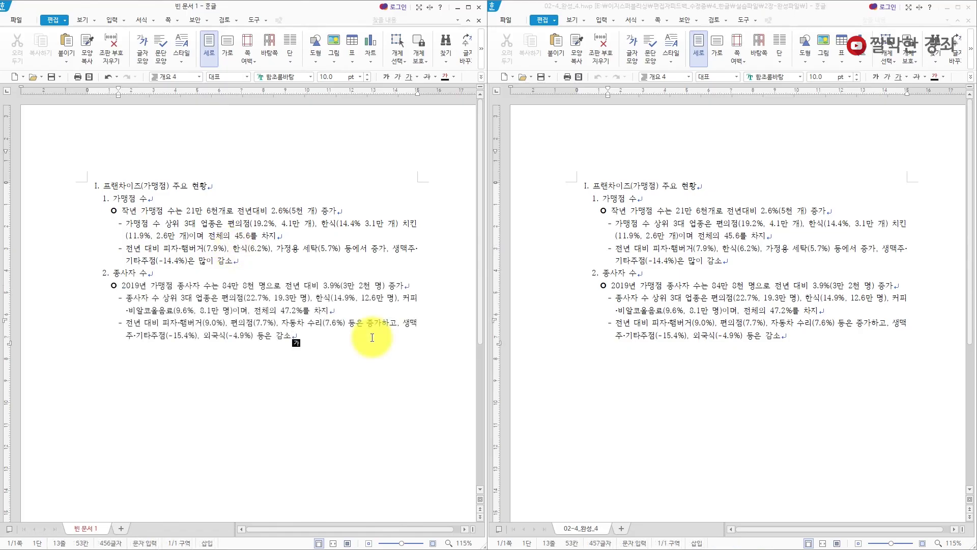